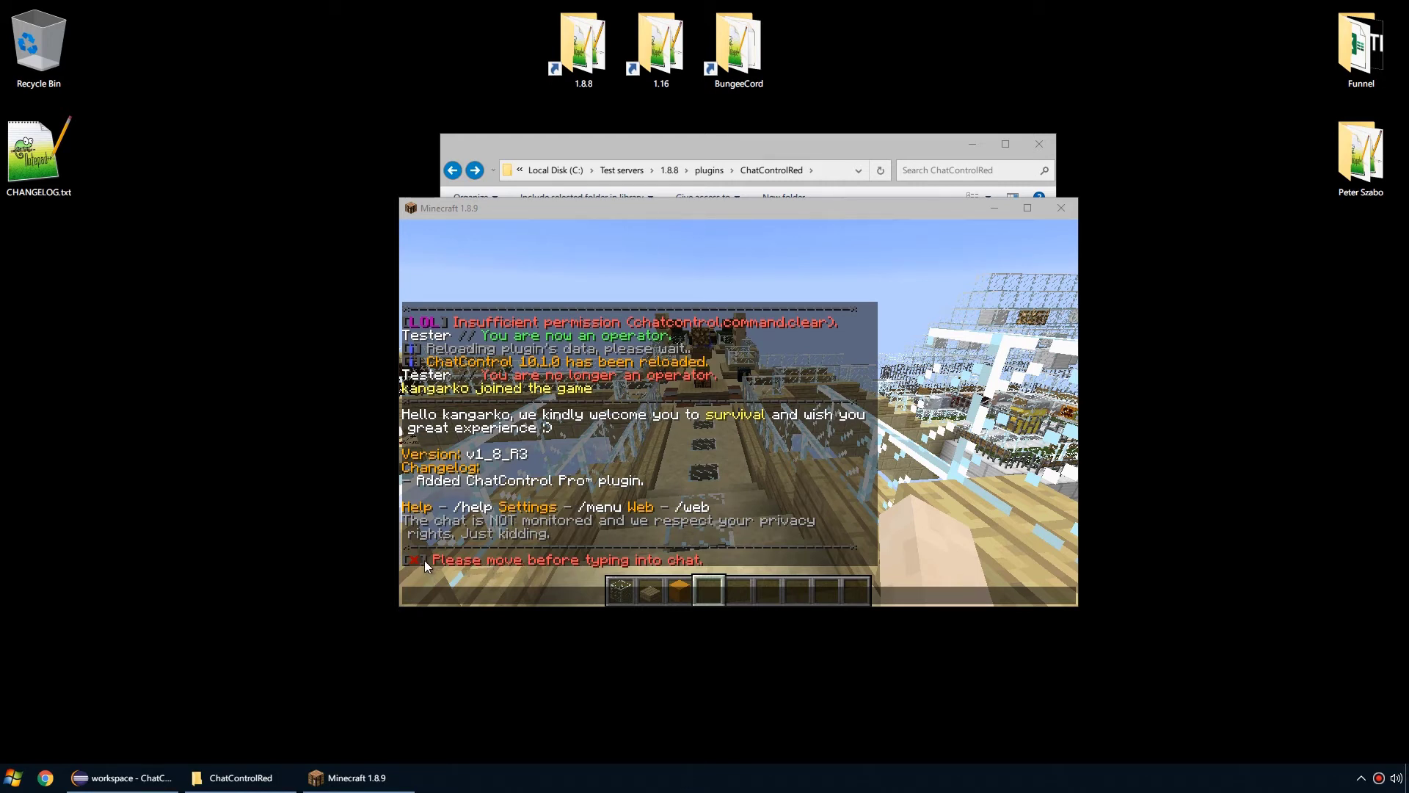
Step: Switch to the Minecraft window and send the message "asd" in the game chat
{"action": "key", "text": "super"}
{"action": "left_click", "coordinate": [615, 582]}
{"action": "type", "text": "asd"}
{"action": "key", "text": "Return"}
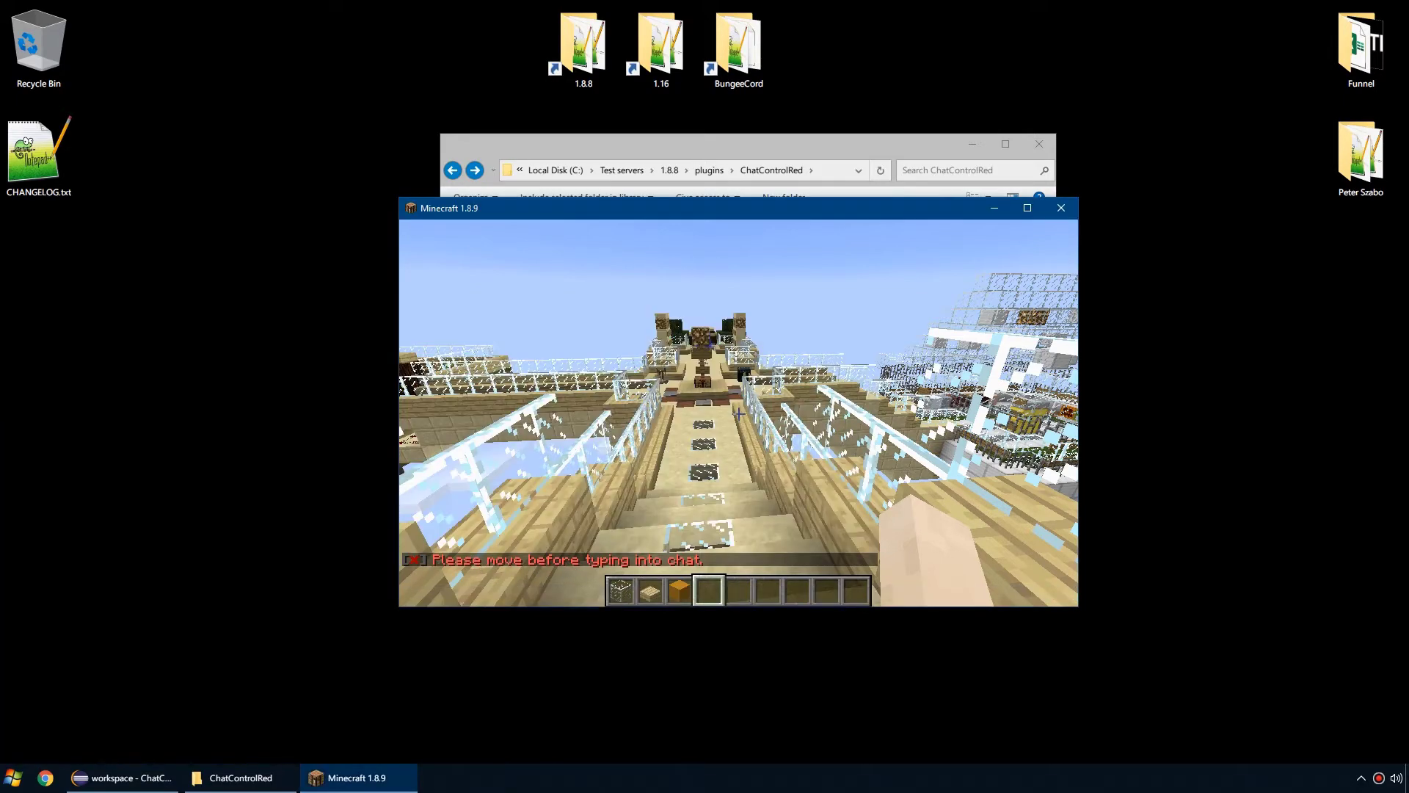
Step: List the chat channels and show the ChatControlRed plugin information with /chc in the game chat
{"action": "key", "text": "t"}
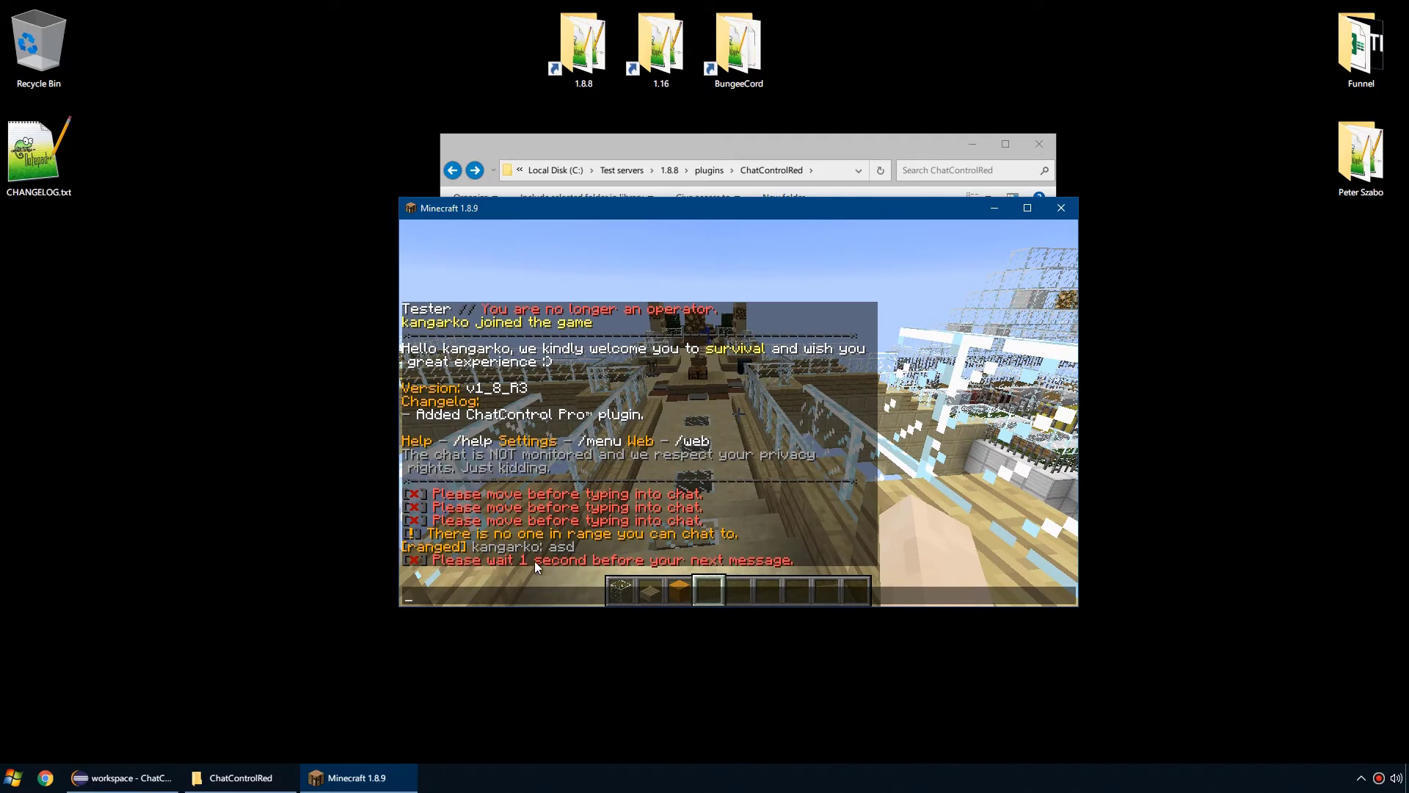
{"action": "type", "text": "/chc"}
{"action": "key", "text": "Return"}
{"action": "key", "text": "t"}
{"action": "key", "text": "Up"}
{"action": "key", "text": "Return"}
{"action": "key", "text": "t"}
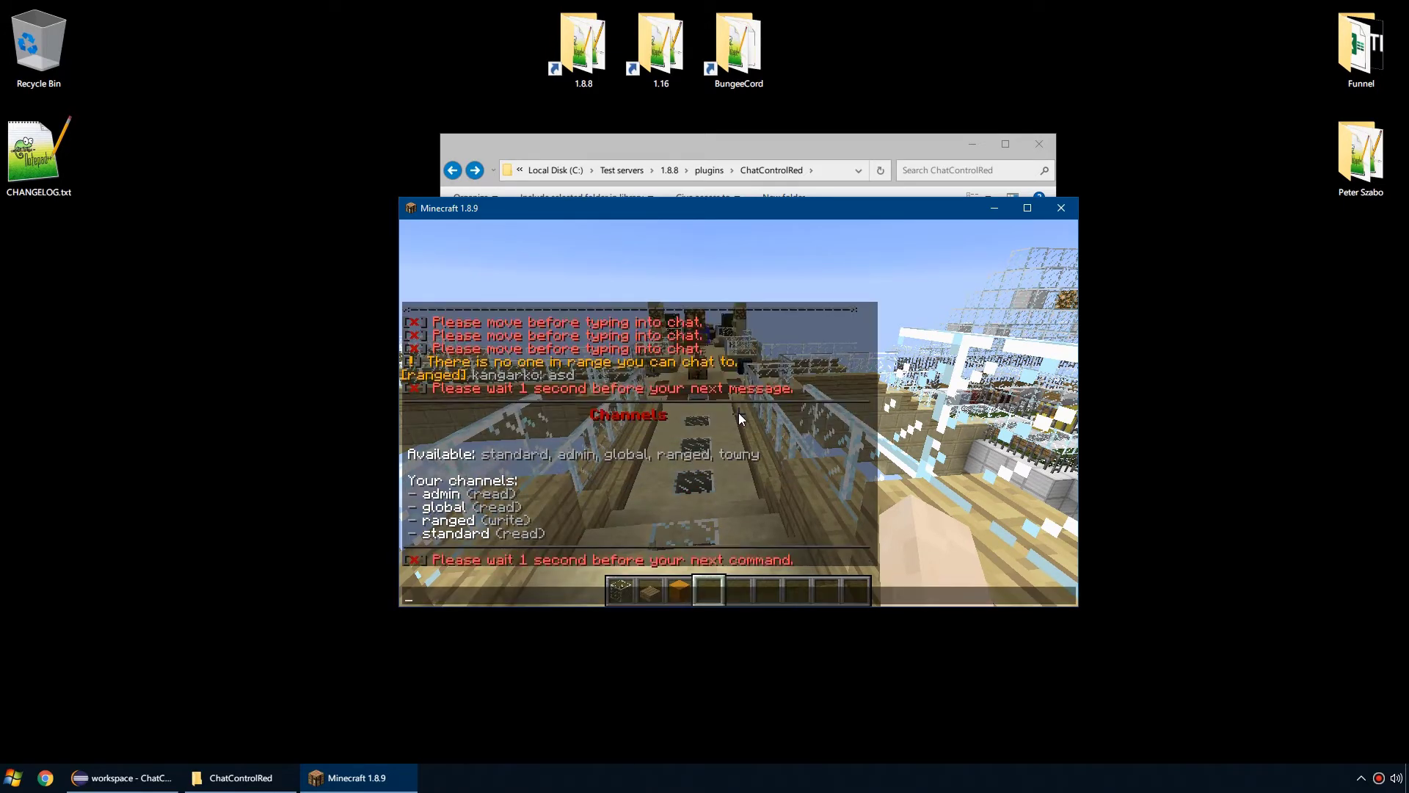
{"action": "key", "text": "Escape"}
{"action": "key", "text": "t"}
{"action": "key", "text": "Up"}
{"action": "key", "text": "Return"}
{"action": "key", "text": "t"}
Step: Reposition the Minecraft and ChatControlRed folder windows and check the contents of the localization folder
{"action": "left_click_drag", "start_coordinate": [740, 209], "coordinate": [744, 258]}
{"action": "left_click_drag", "start_coordinate": [745, 144], "coordinate": [759, 148]}
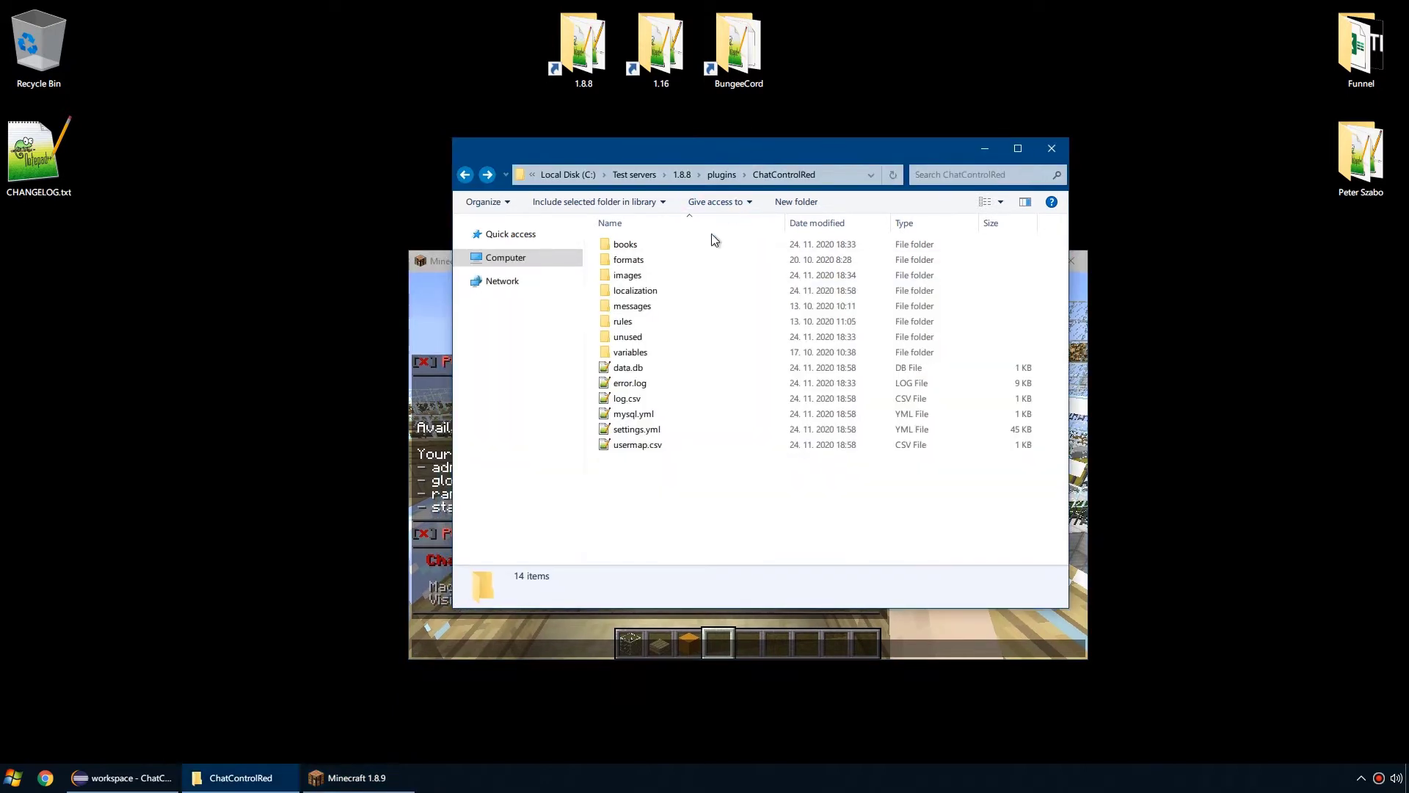
{"action": "double_click", "coordinate": [656, 297]}
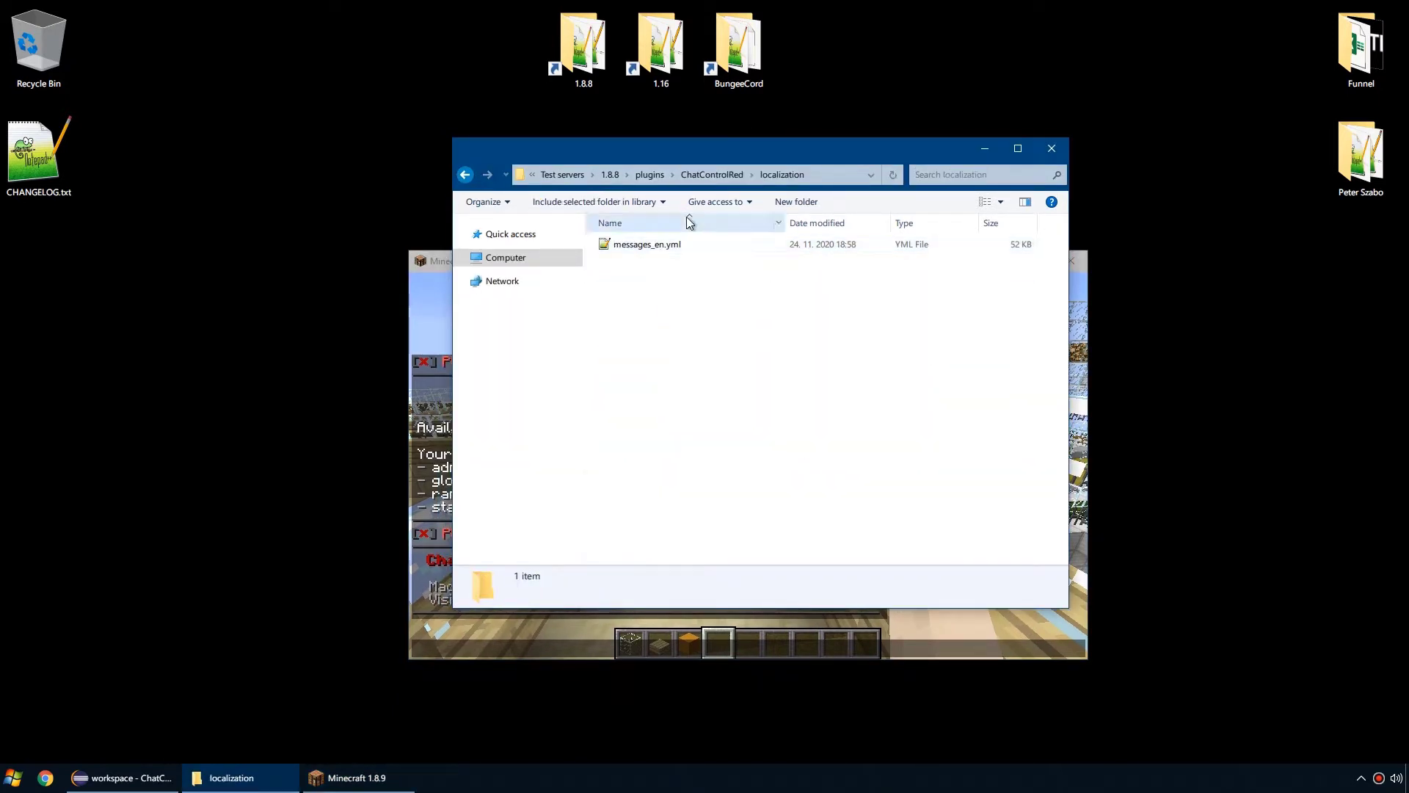
{"action": "left_click", "coordinate": [706, 174]}
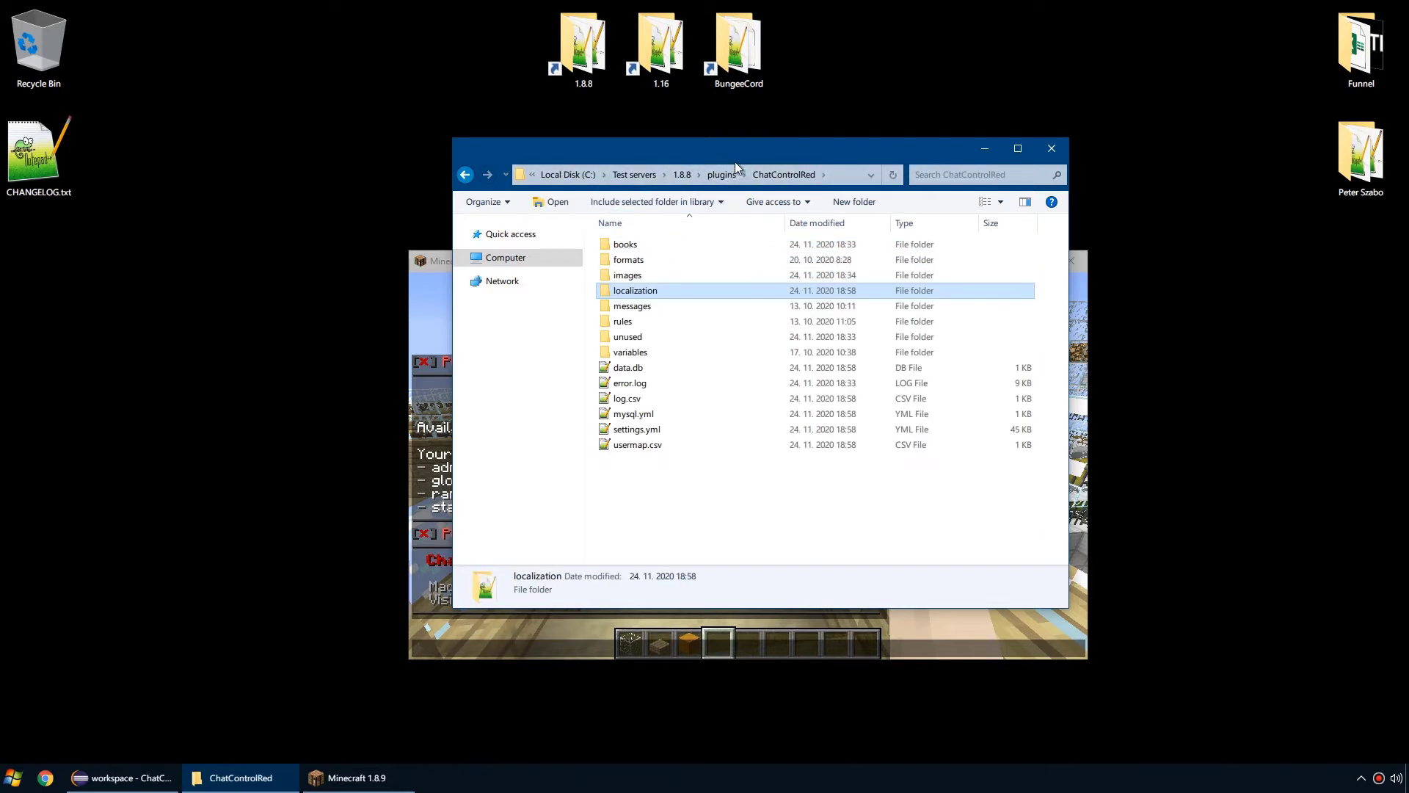
{"action": "left_click_drag", "start_coordinate": [734, 158], "coordinate": [733, 240]}
{"action": "left_click", "coordinate": [679, 588]}
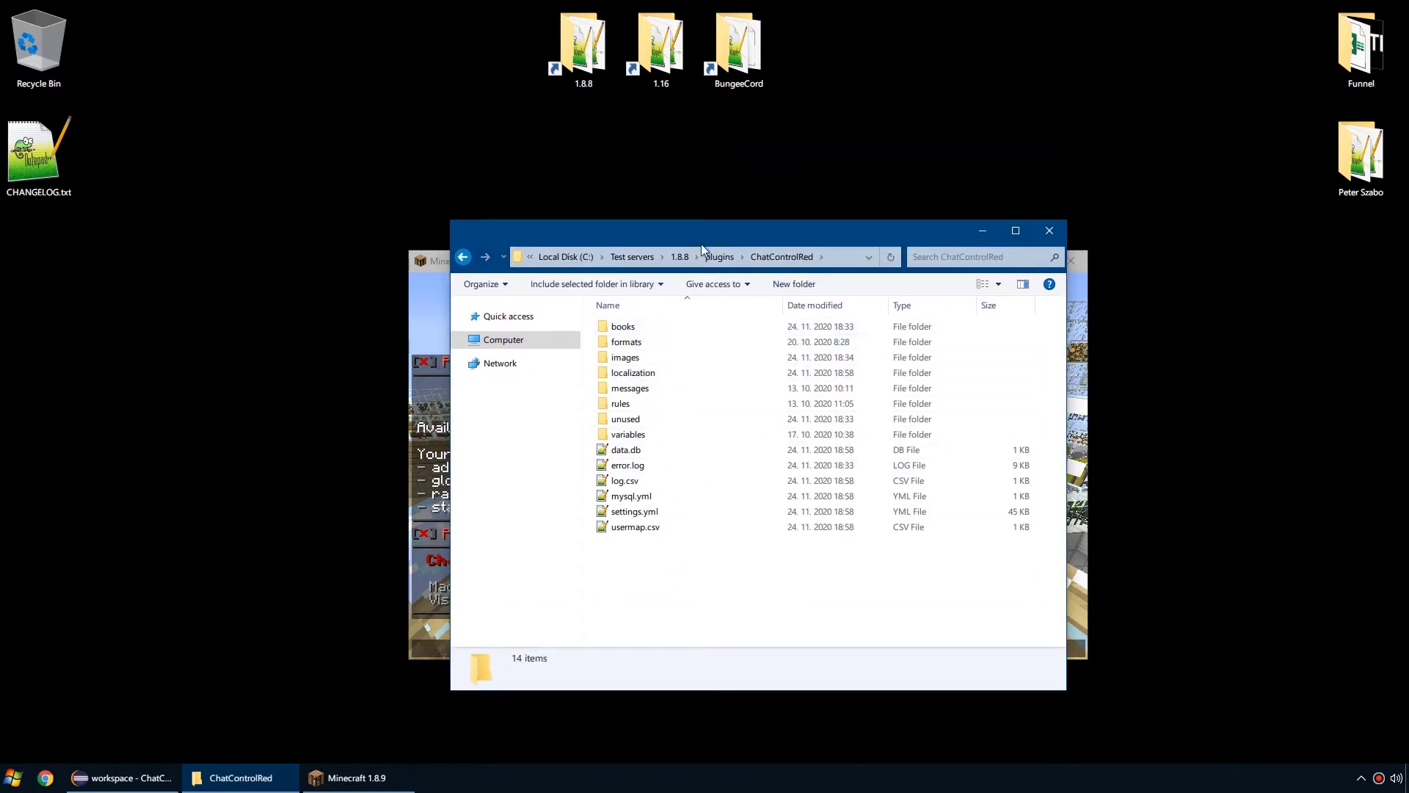
{"action": "left_click_drag", "start_coordinate": [734, 239], "coordinate": [721, 235]}
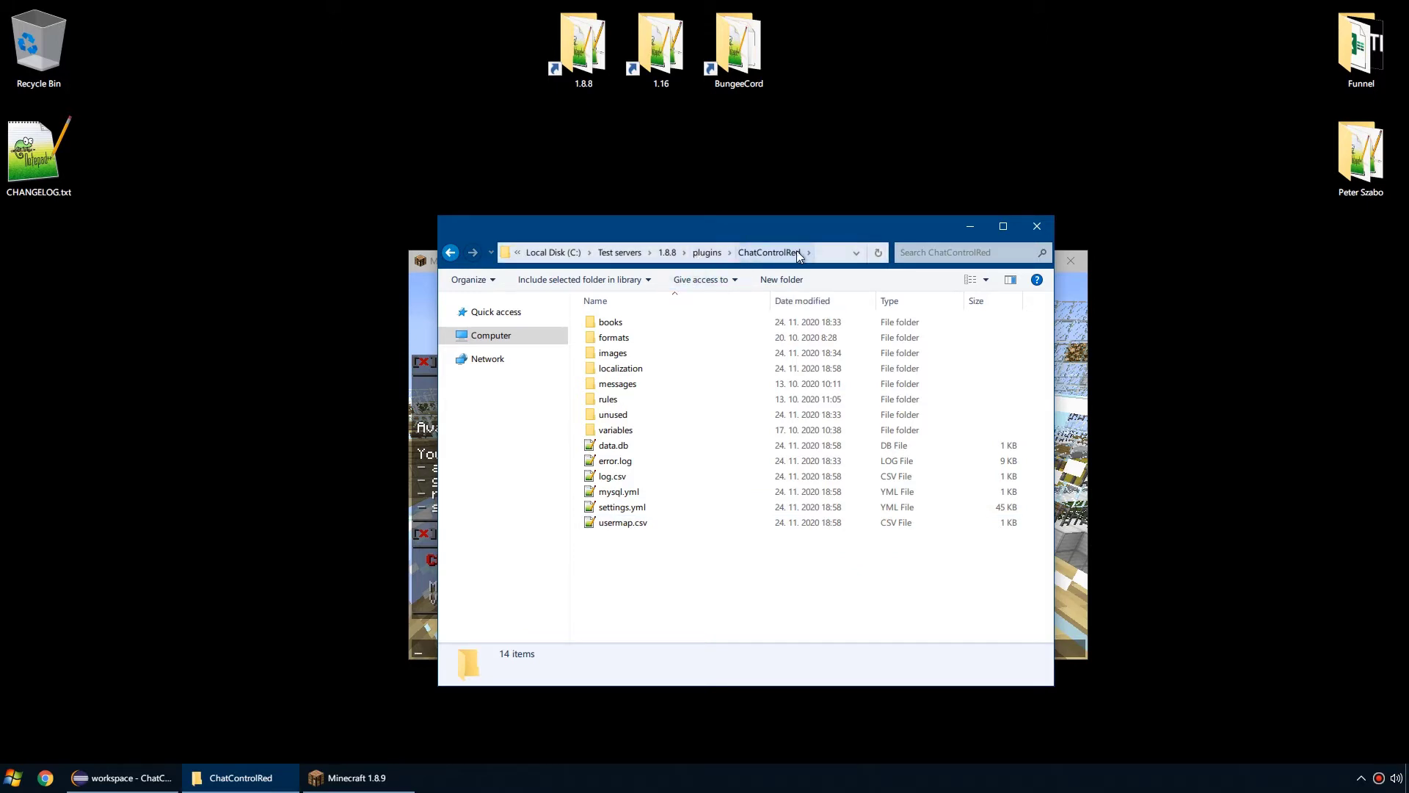
Step: Open the localization folder inside ChatControlRed and select messages_en.yml
{"action": "left_click", "coordinate": [617, 372]}
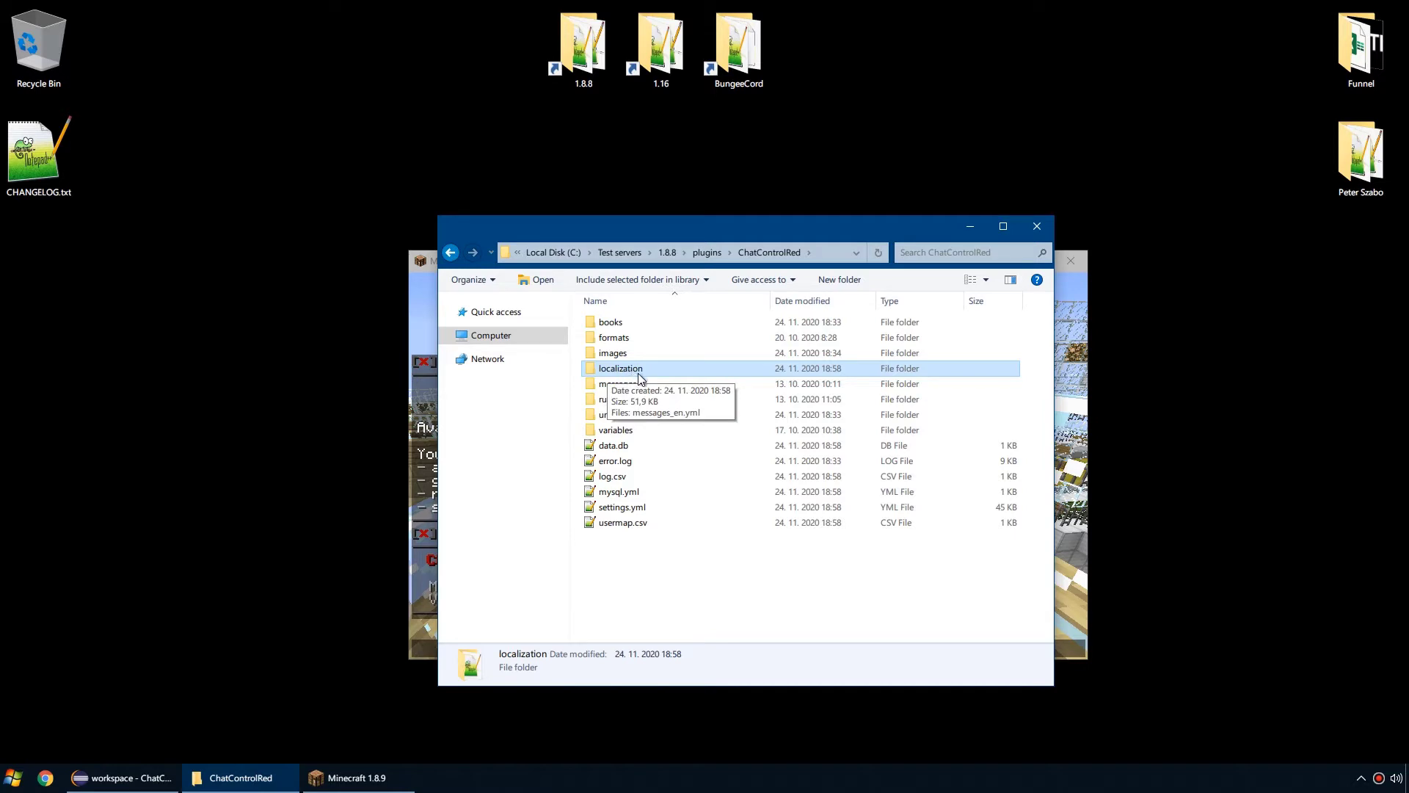
{"action": "double_click", "coordinate": [636, 377]}
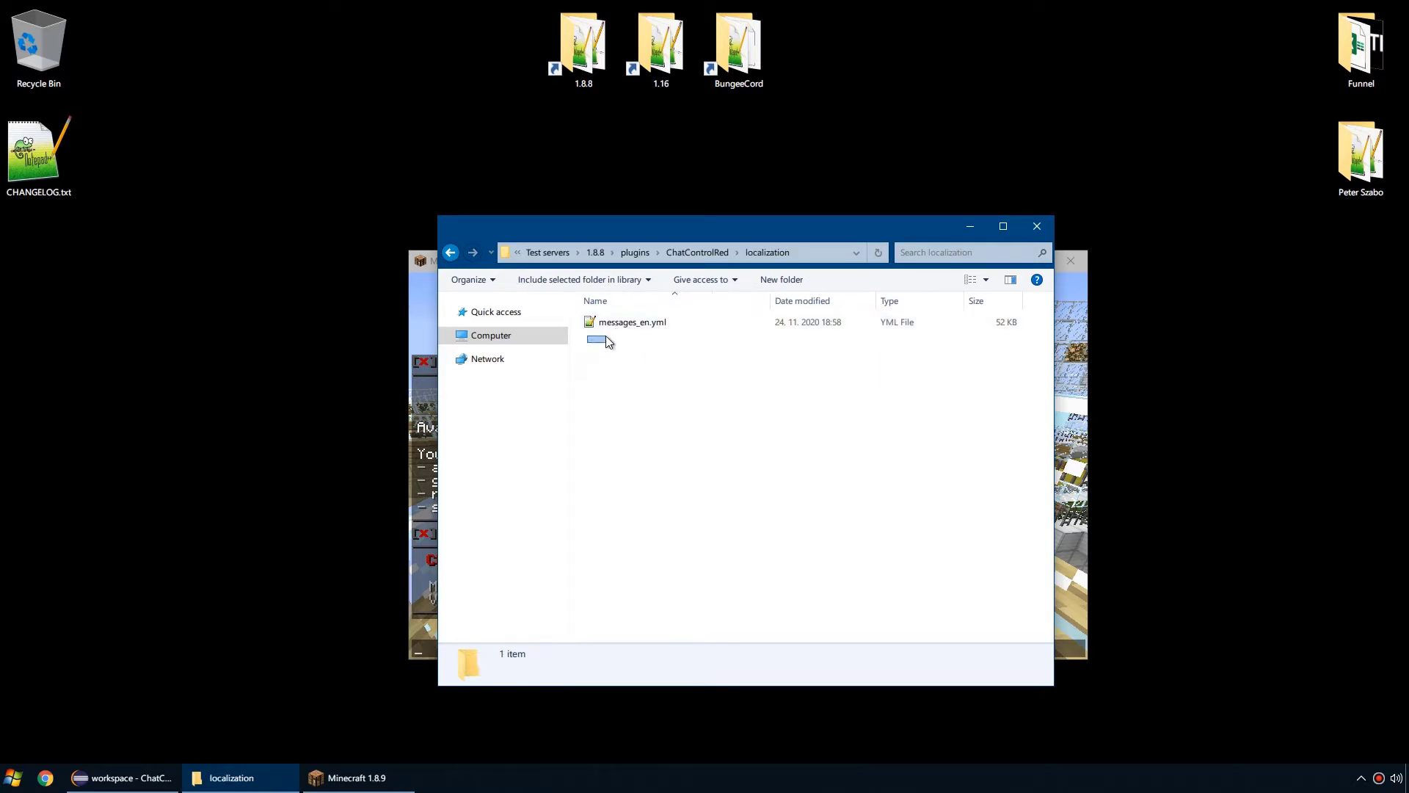
{"action": "left_click_drag", "start_coordinate": [611, 335], "coordinate": [661, 327]}
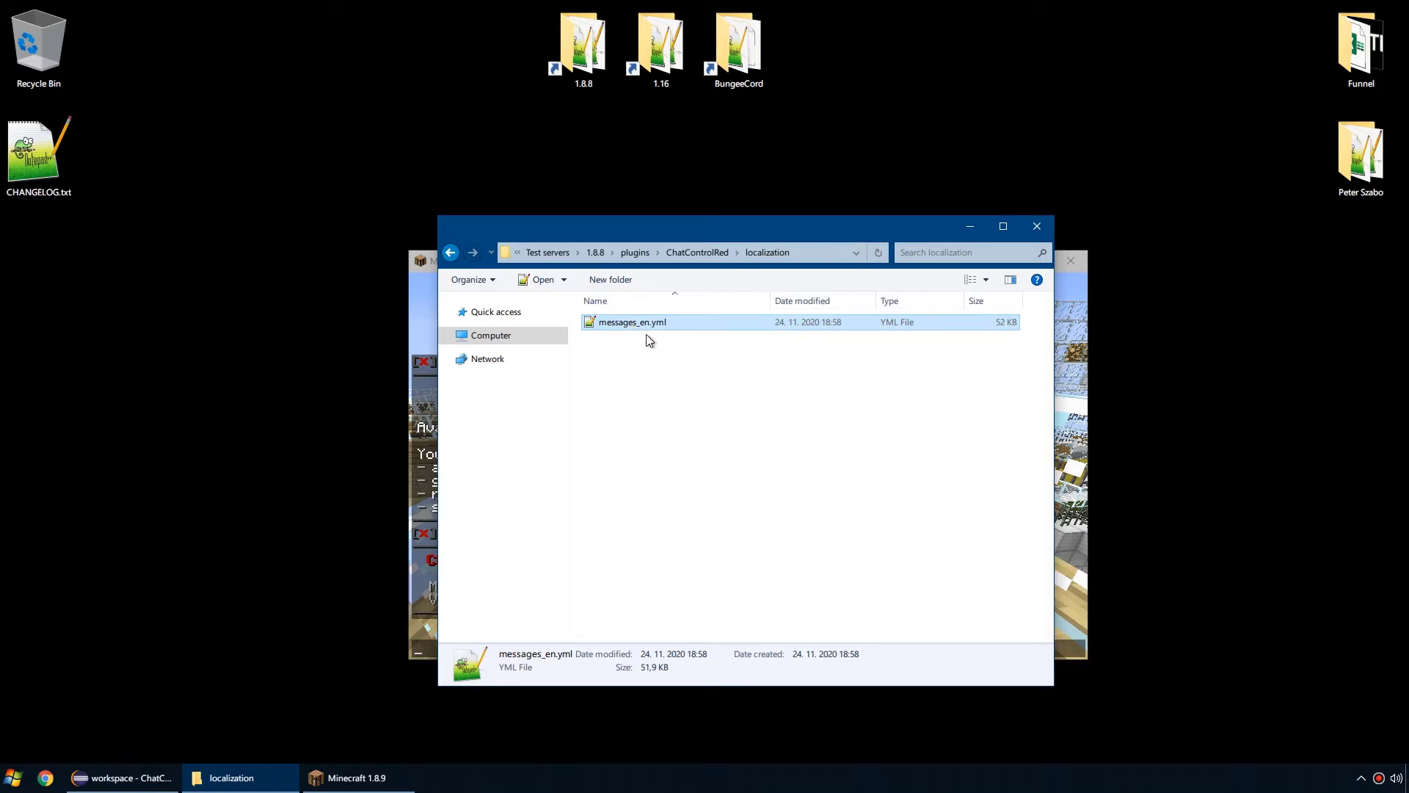
Step: Rename the messages_en.yml file as messages_es.yml
{"action": "left_click", "coordinate": [649, 323]}
{"action": "left_click", "coordinate": [647, 324]}
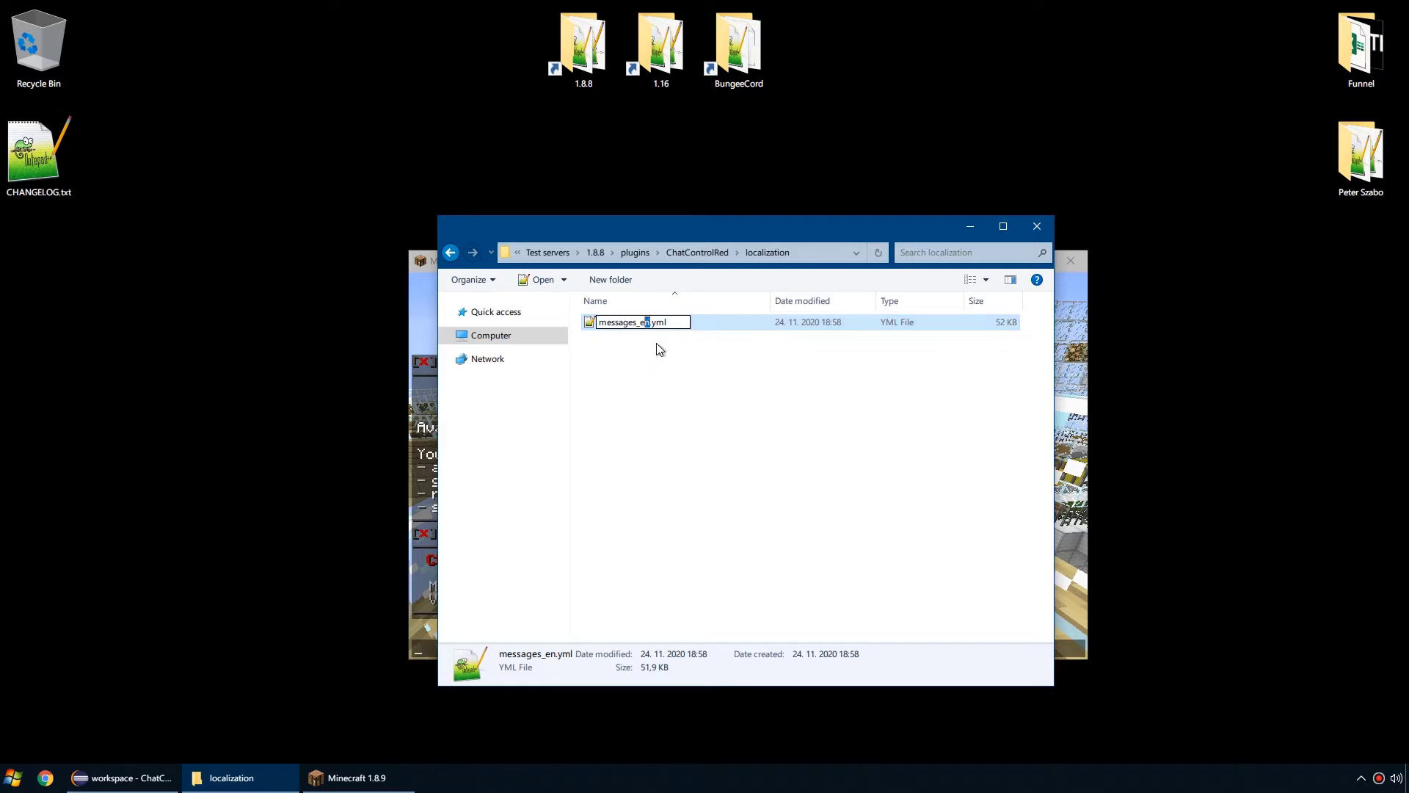
{"action": "type", "text": "s"}
{"action": "left_click", "coordinate": [664, 372]}
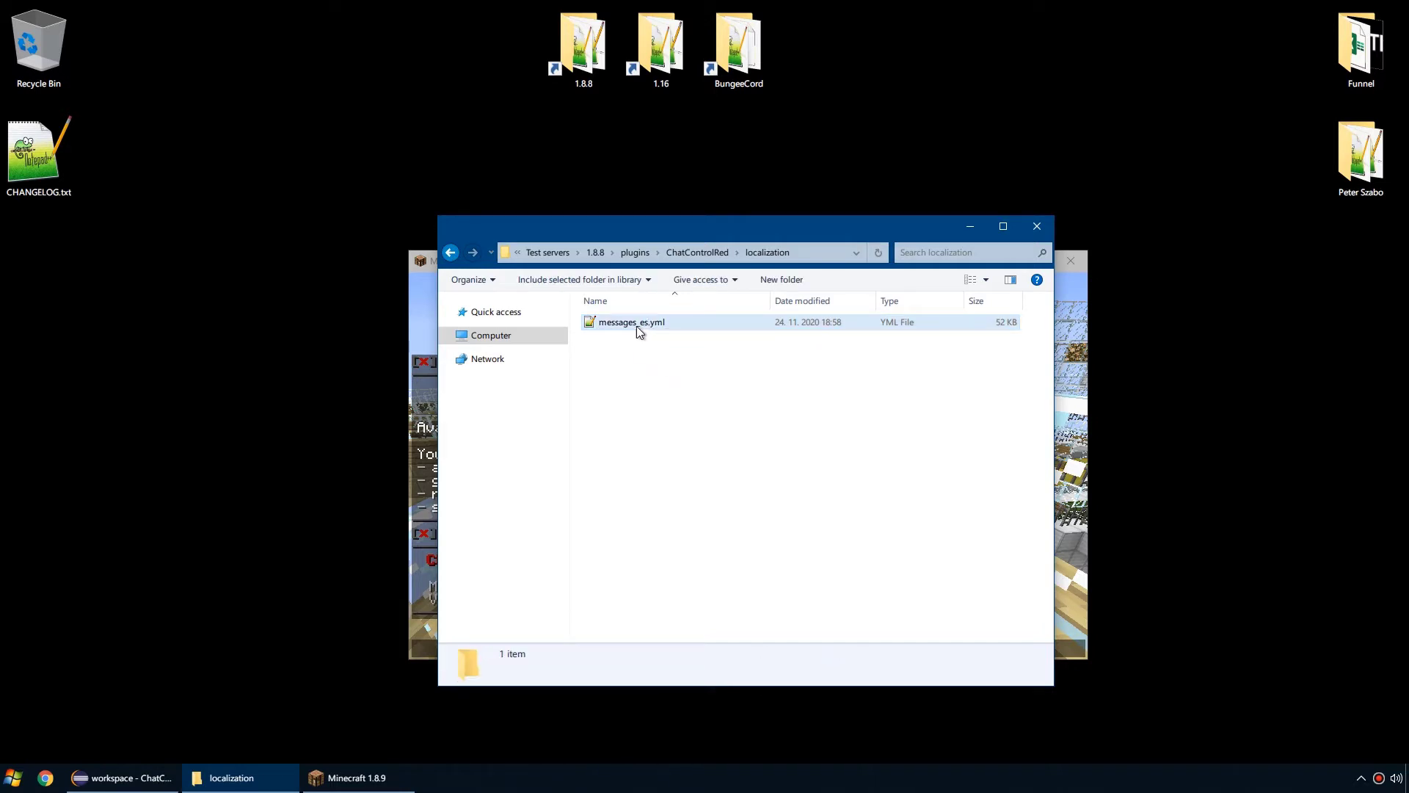
Step: Restore the localization file's name to messages_en.yml
{"action": "left_click", "coordinate": [640, 325]}
{"action": "left_click", "coordinate": [644, 324]}
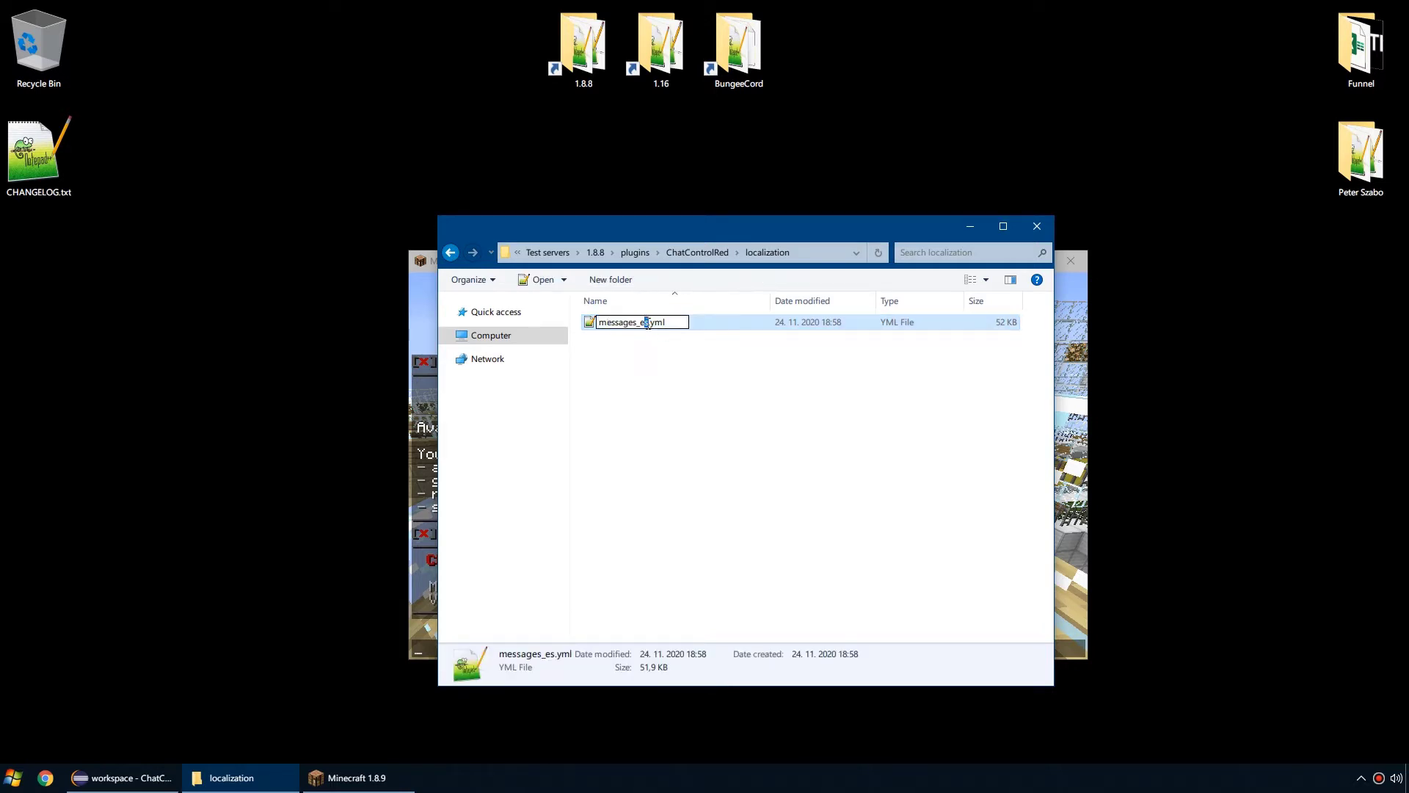
{"action": "type", "text": "n"}
{"action": "left_click", "coordinate": [664, 346]}
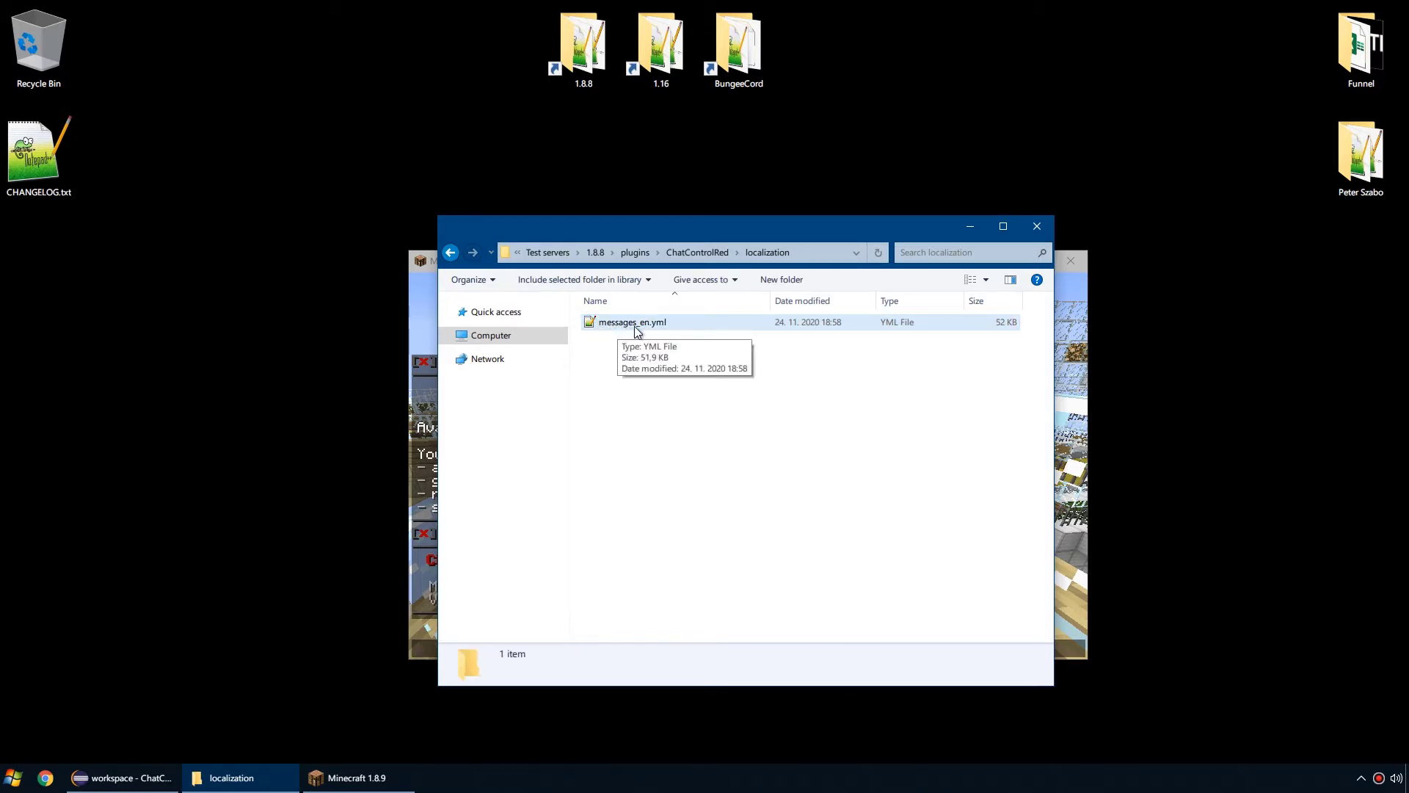
Step: Open messages_en.yml in Notepad++ and check which programs are offered for opening the file
{"action": "double_click", "coordinate": [637, 321]}
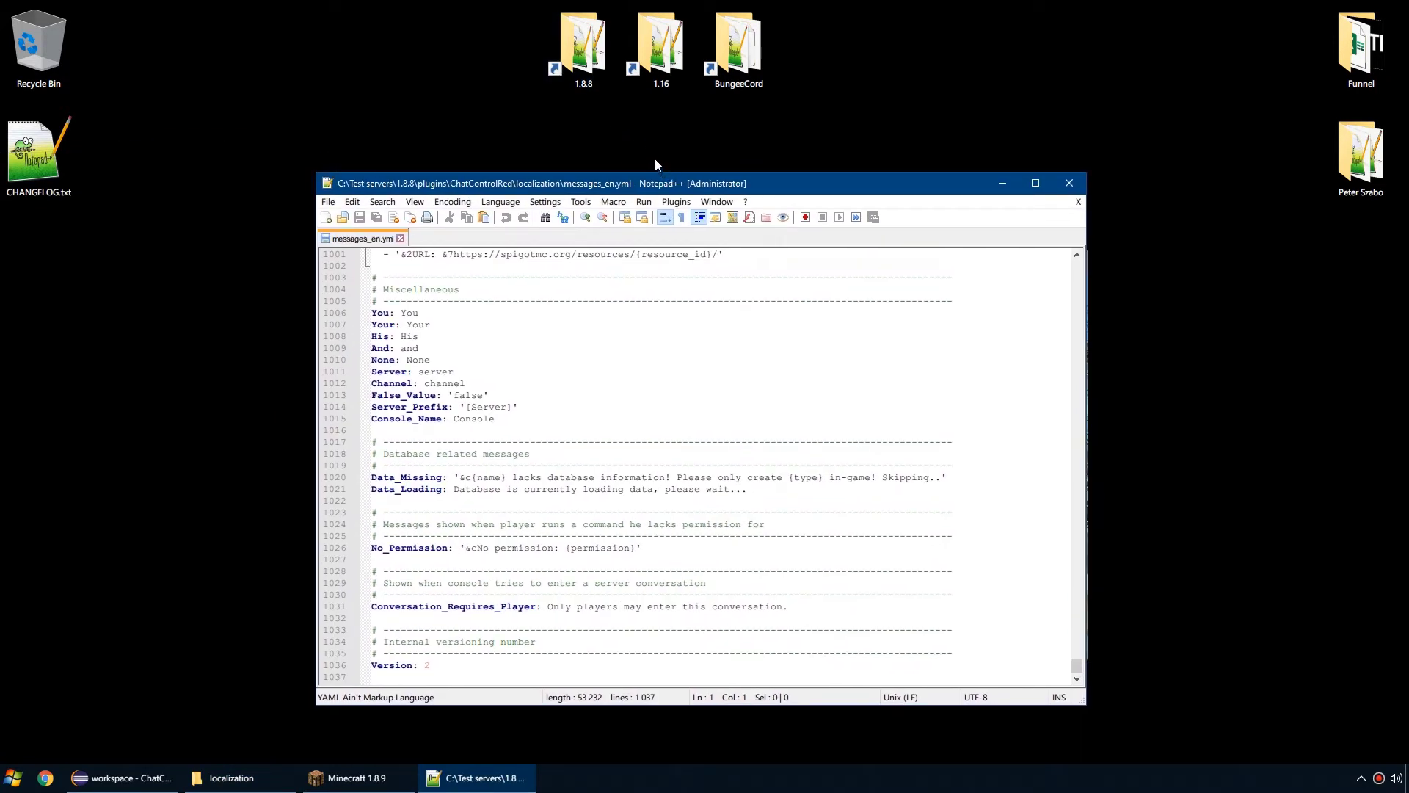
{"action": "left_click_drag", "start_coordinate": [670, 183], "coordinate": [661, 500]}
{"action": "right_click", "coordinate": [611, 322]}
{"action": "mouse_move", "coordinate": [676, 385]}
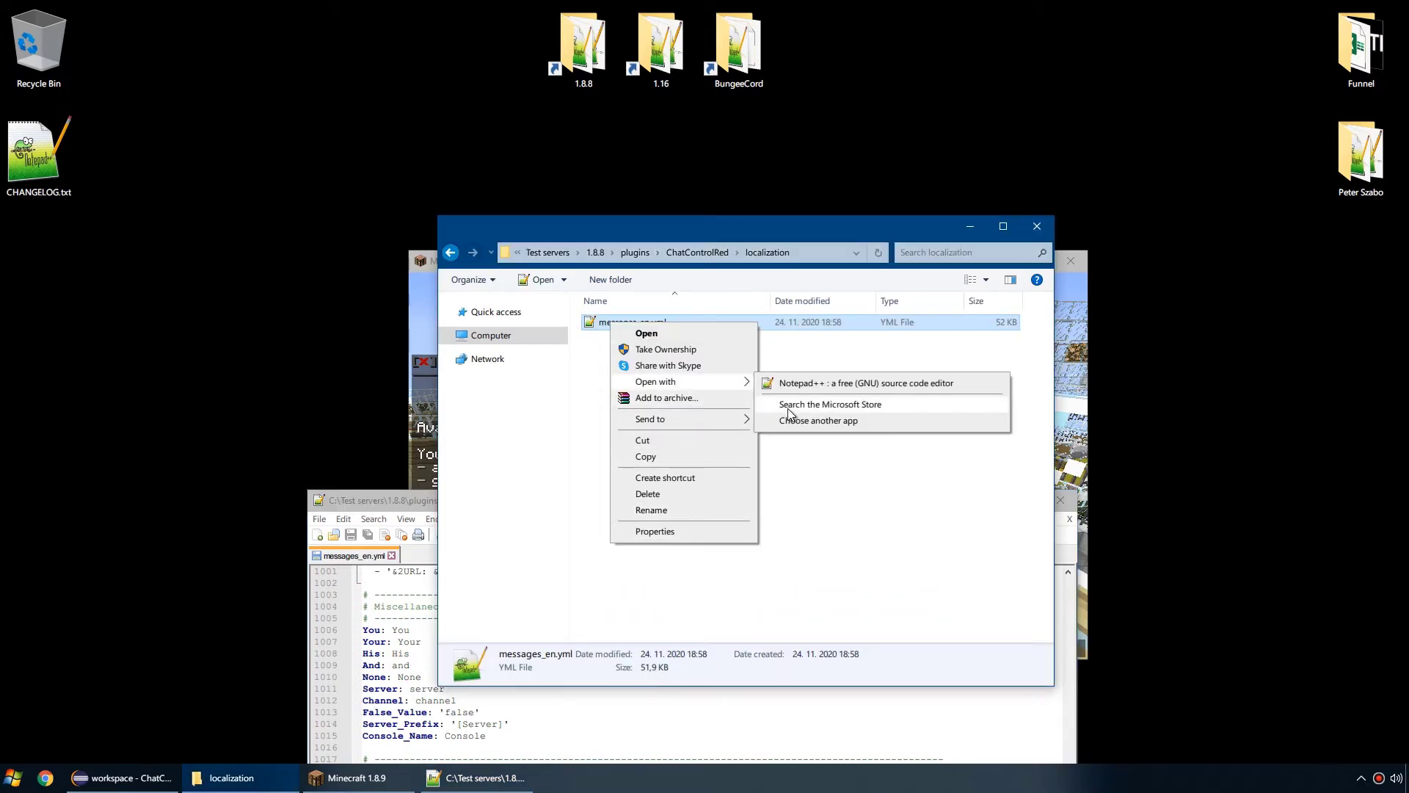
{"action": "left_click_drag", "start_coordinate": [422, 501], "coordinate": [445, 173]}
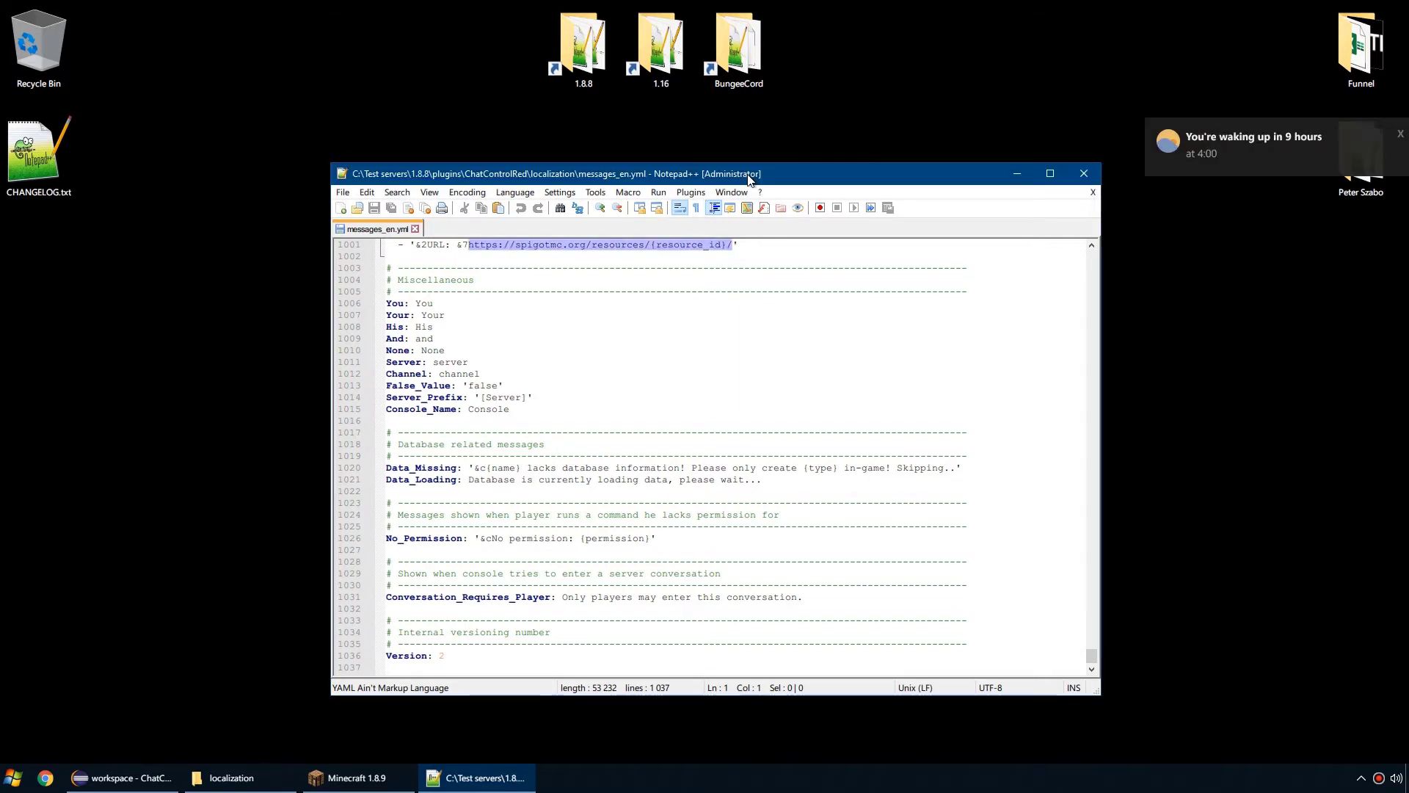
{"action": "left_click", "coordinate": [1294, 163]}
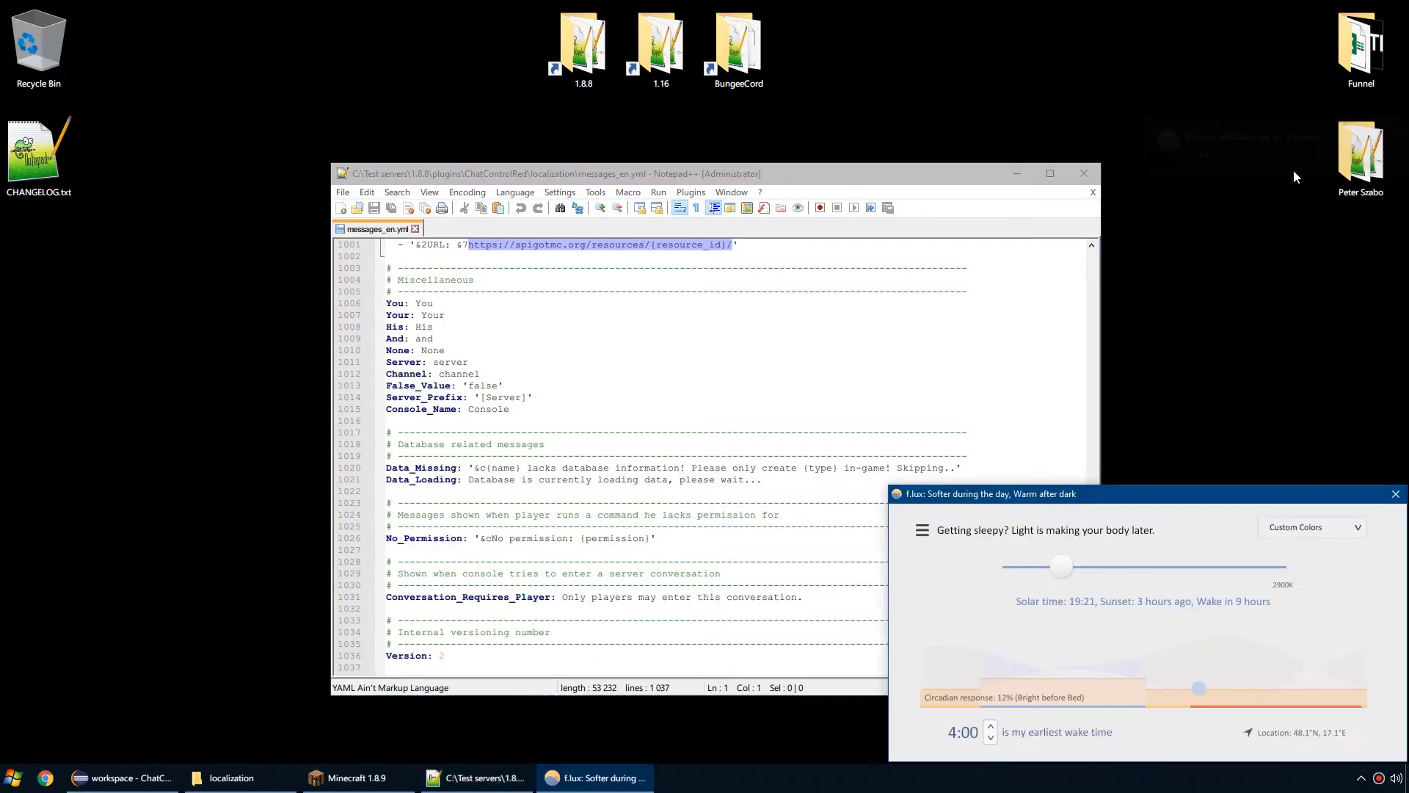
{"action": "left_click", "coordinate": [1395, 493]}
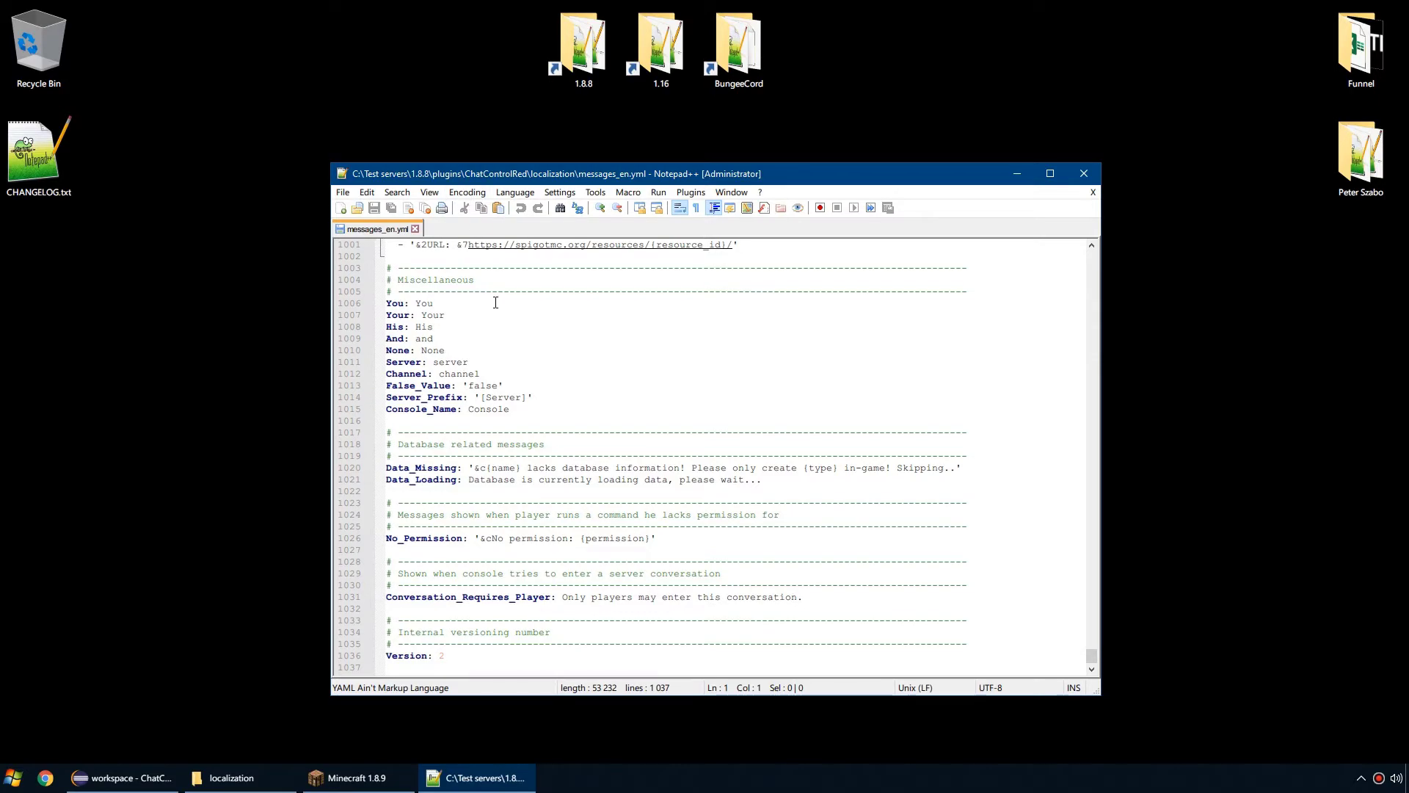
Step: Examine the beginning of the localization file and the Disabled message under Channels
{"action": "scroll", "coordinate": [979, 551], "scroll_direction": "up", "scroll_amount": 20}
{"action": "left_click_drag", "start_coordinate": [1091, 629], "coordinate": [1138, 241]}
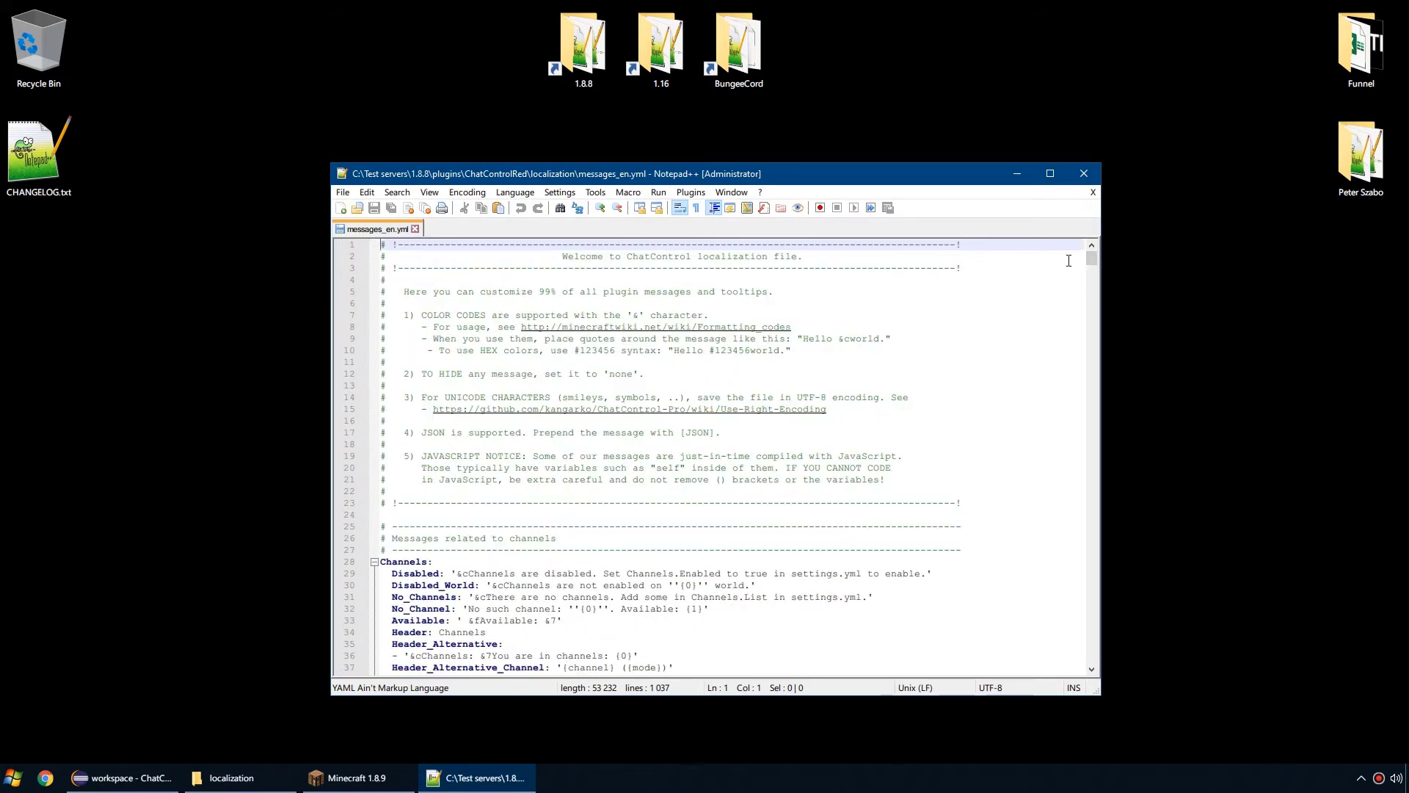
{"action": "scroll", "coordinate": [471, 550], "scroll_direction": "down", "scroll_amount": 3}
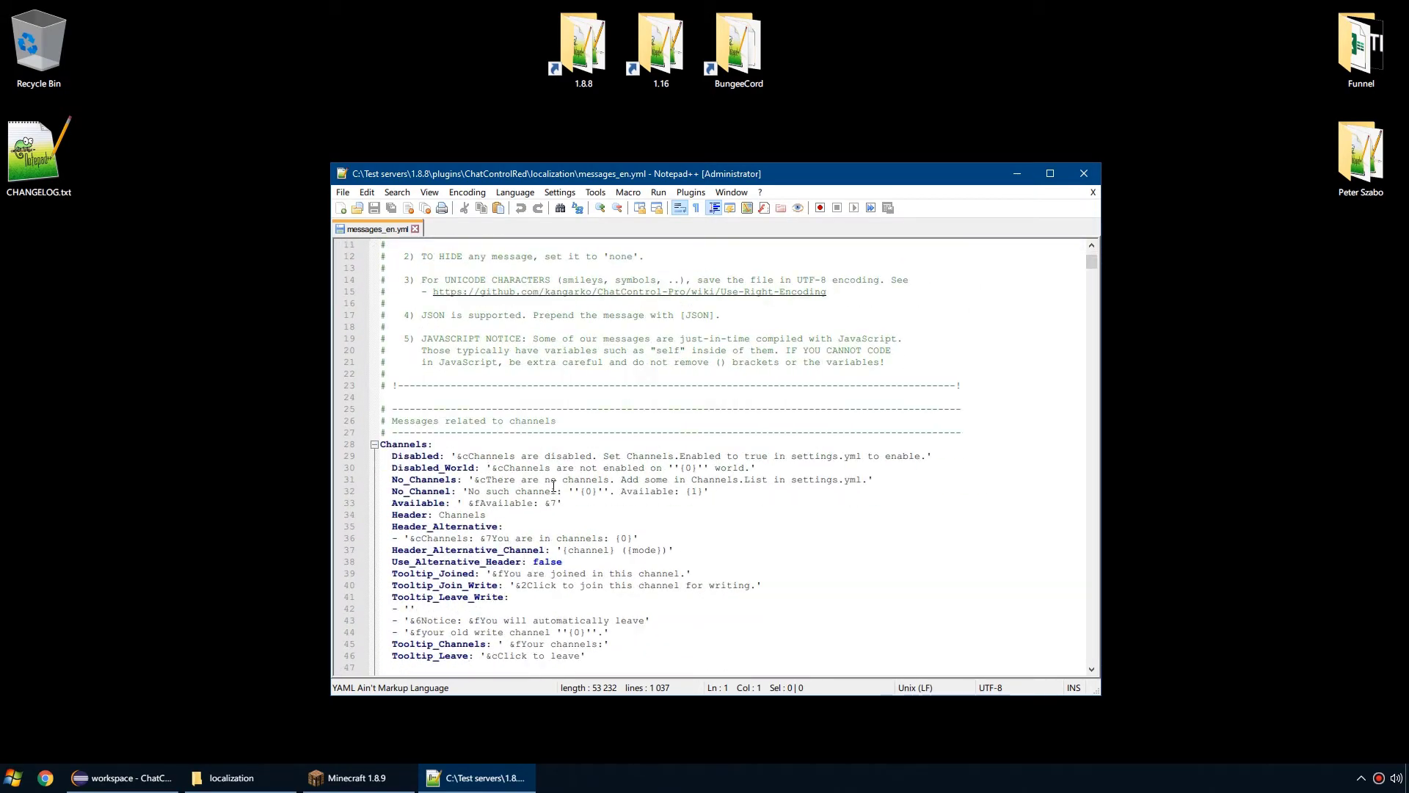
{"action": "scroll", "coordinate": [550, 488], "scroll_direction": "down", "scroll_amount": 2}
{"action": "double_click", "coordinate": [424, 388]}
{"action": "double_click", "coordinate": [426, 399]}
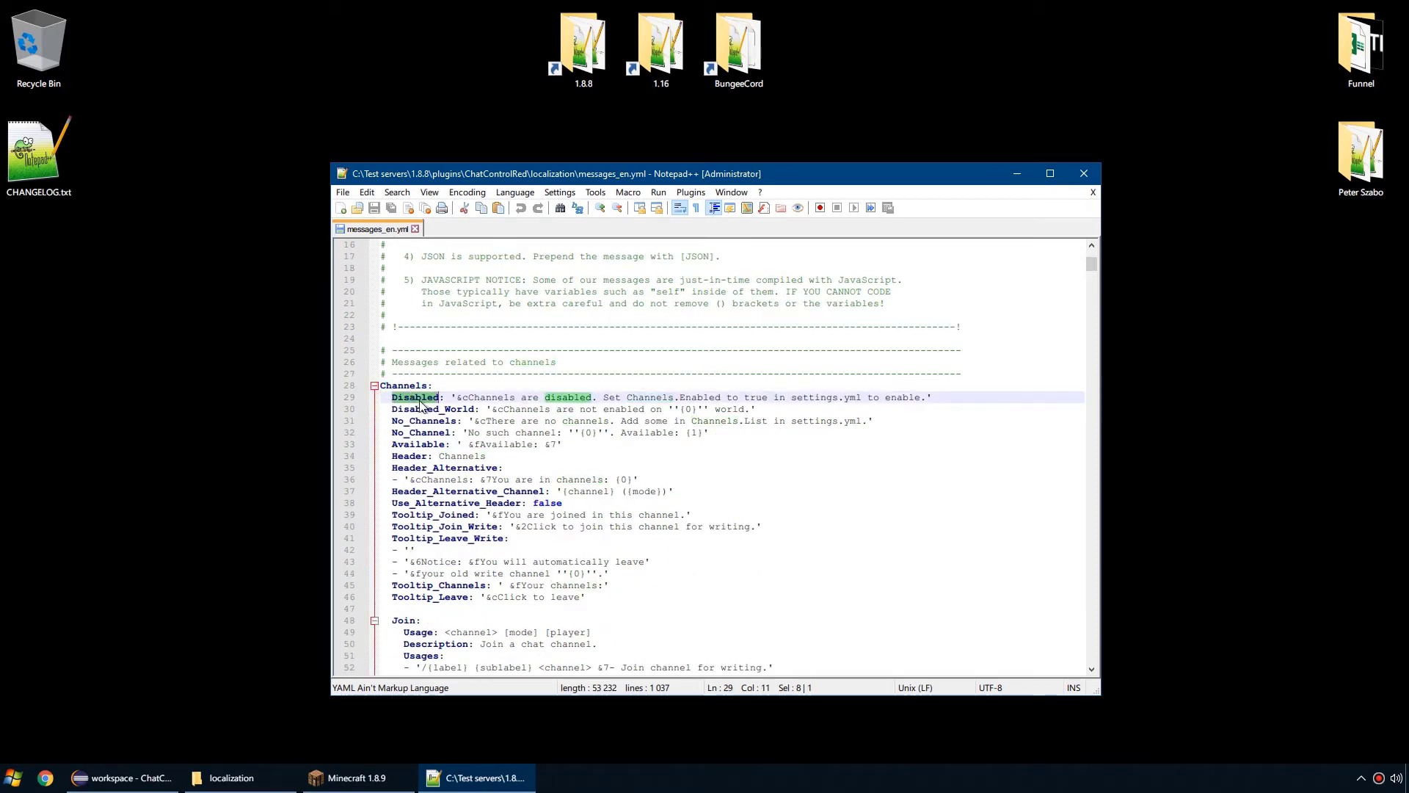
{"action": "left_click_drag", "start_coordinate": [455, 396], "coordinate": [936, 398]}
Step: Move the Minecraft window aside so it sits partly beside the editor, and return to messages_en.yml
{"action": "left_click", "coordinate": [351, 778]}
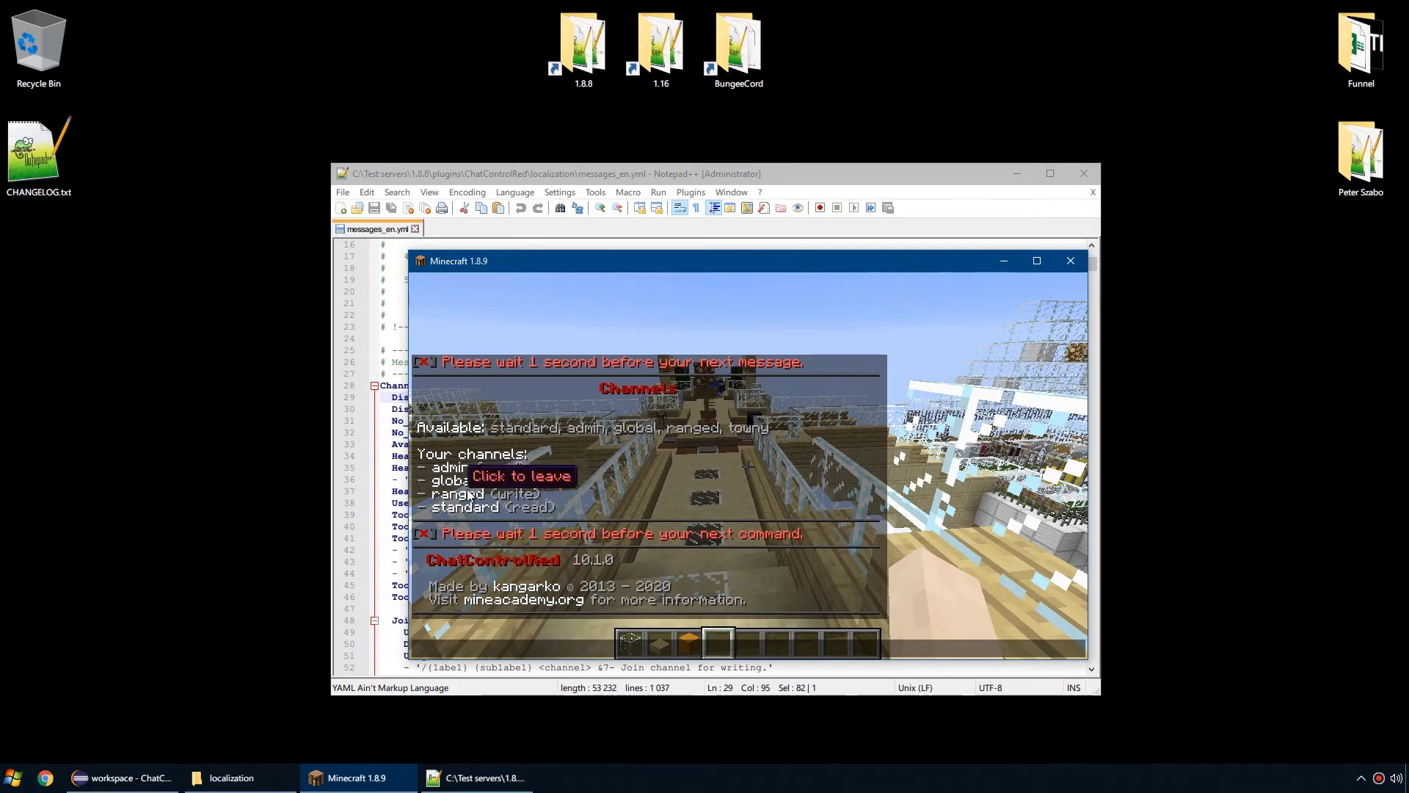
{"action": "left_click_drag", "start_coordinate": [604, 265], "coordinate": [813, 336]}
{"action": "left_click", "coordinate": [515, 409]}
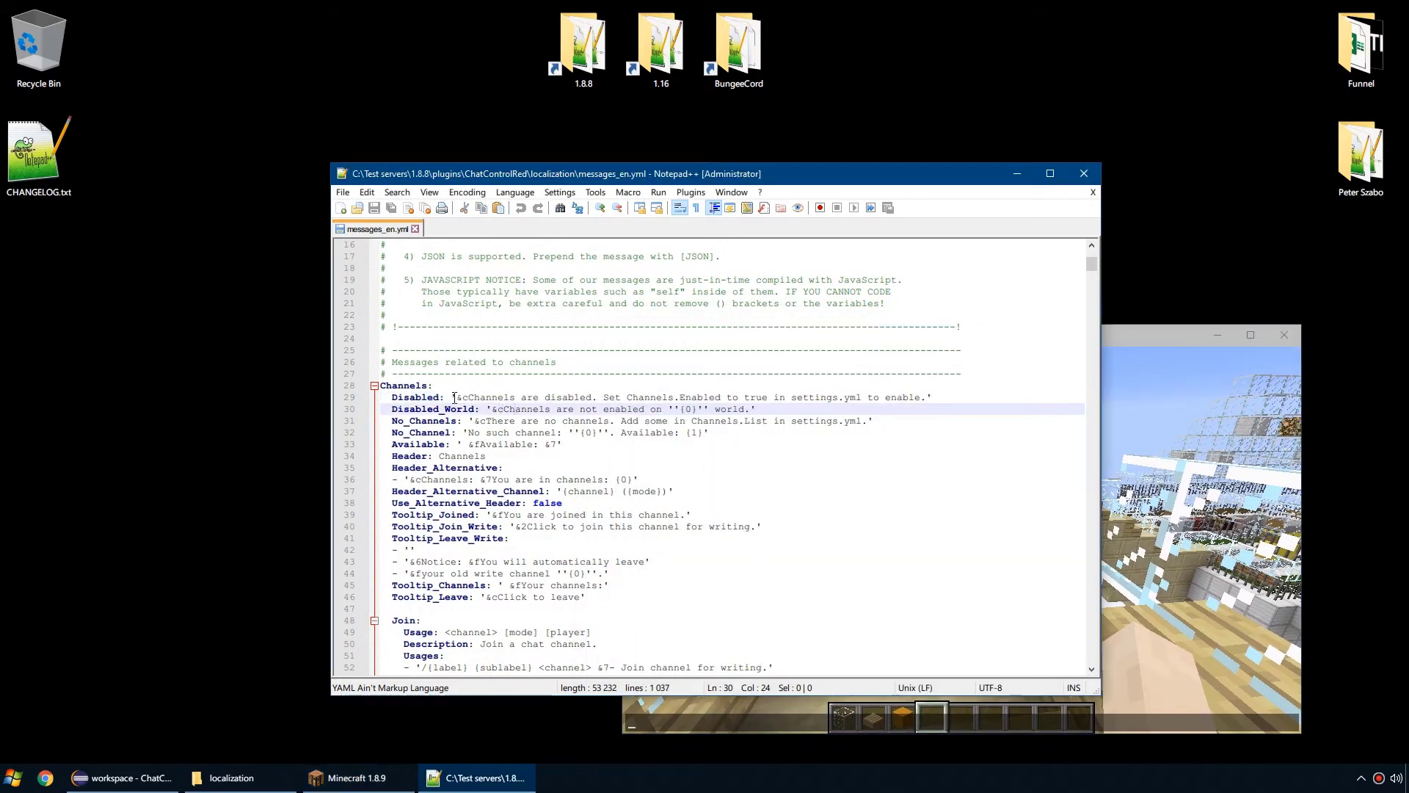
Step: Replace "Channels" with "Hello" in the Disabled message under Channels and save the file
{"action": "left_click_drag", "start_coordinate": [452, 397], "coordinate": [934, 397]}
{"action": "left_click", "coordinate": [928, 397]}
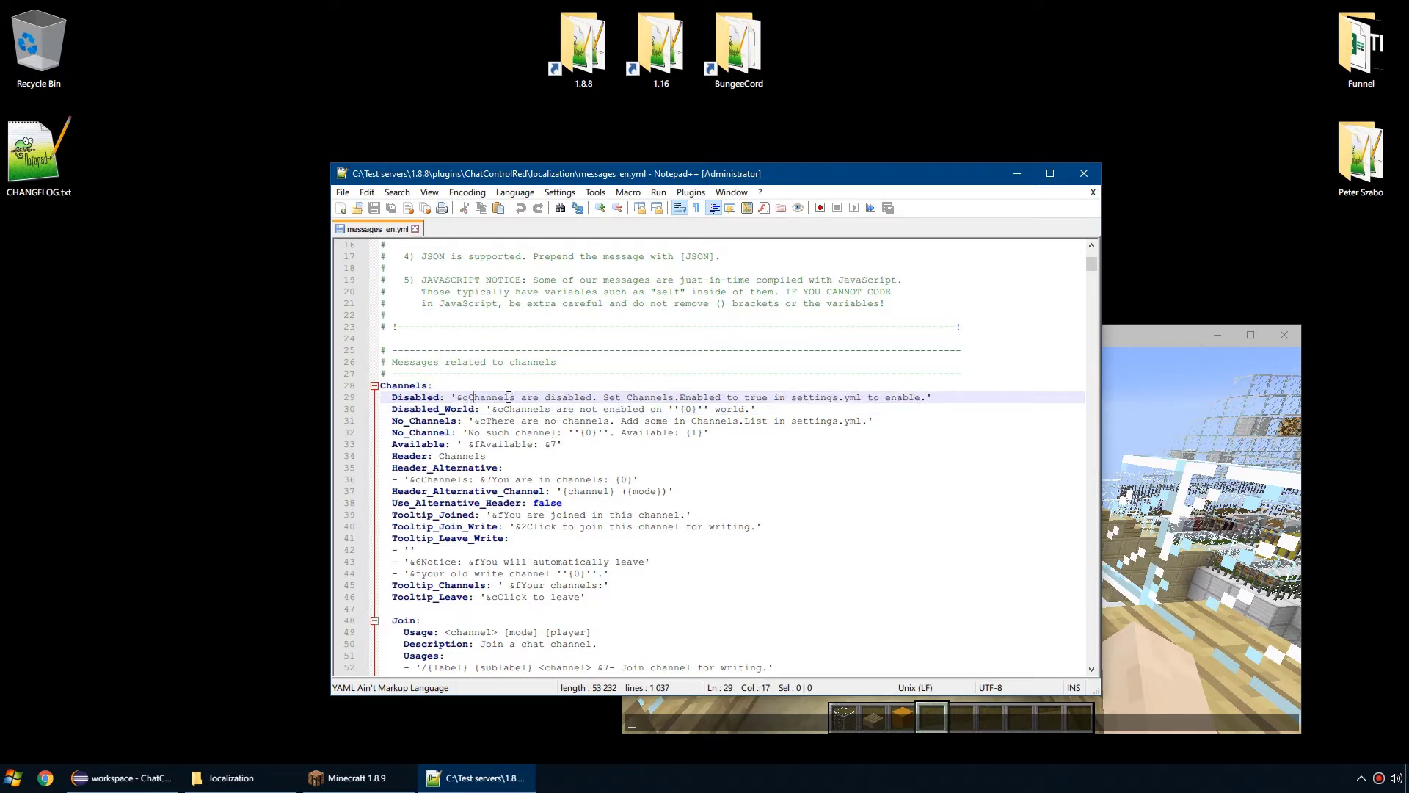
{"action": "left_click_drag", "start_coordinate": [463, 397], "coordinate": [515, 399]}
{"action": "type", "text": "cHello"}
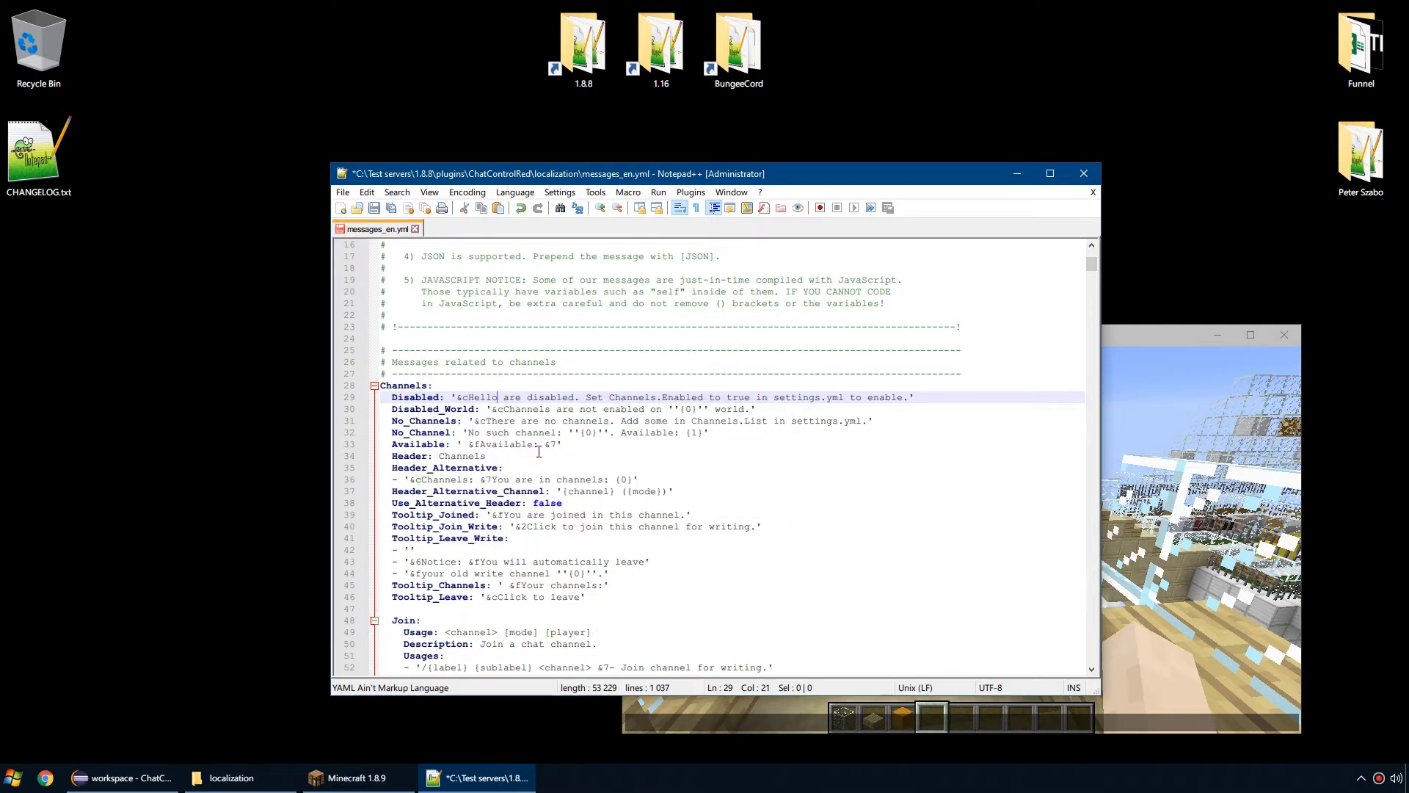
{"action": "key", "text": "ctrl+s"}
Step: Switch to Minecraft and enter the reload command /chc rl in the chat without sending it
{"action": "left_click", "coordinate": [712, 714]}
{"action": "type", "text": "l"}
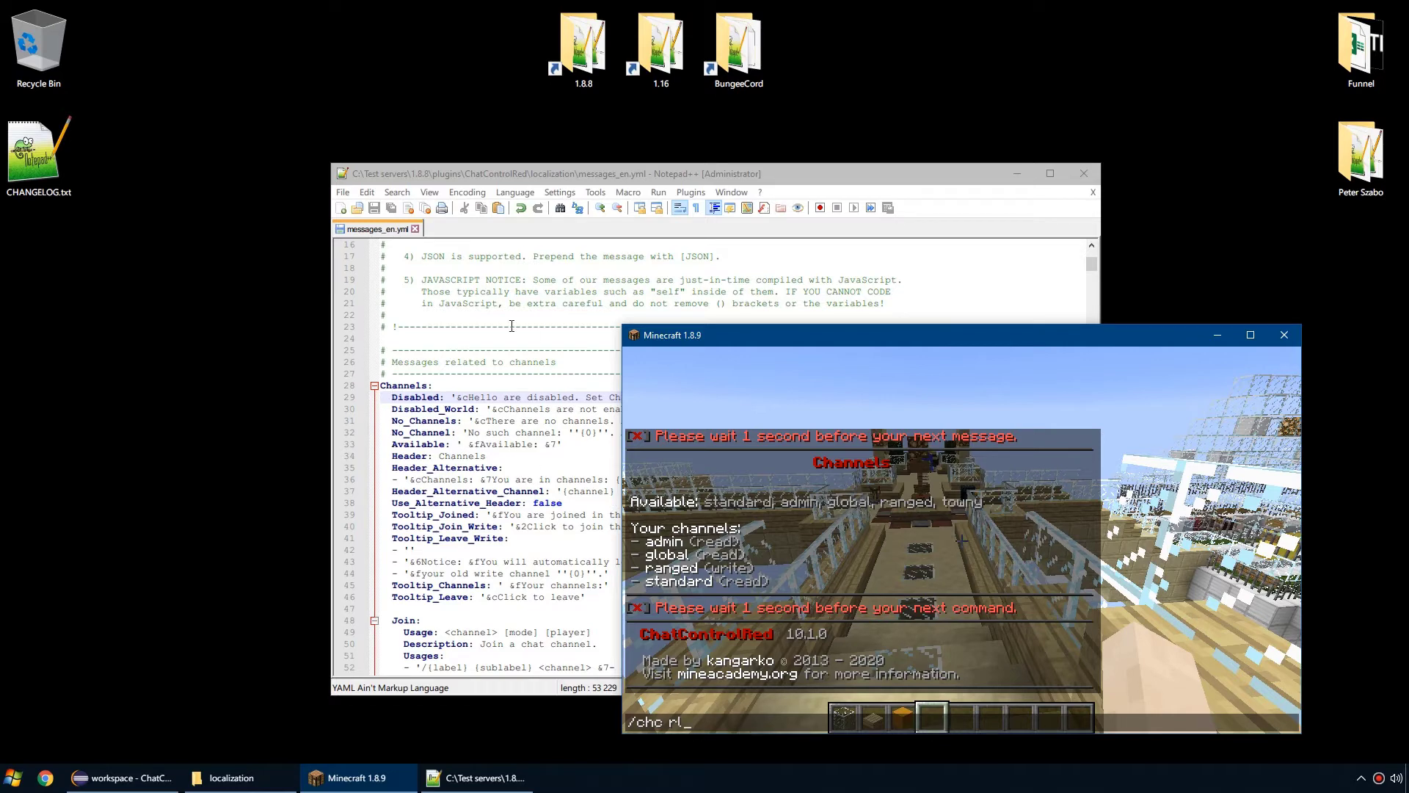
Step: Review the color code notes in the file header and the quotes around the Disabled message
{"action": "left_click", "coordinate": [568, 430]}
{"action": "scroll", "coordinate": [474, 400], "scroll_direction": "up", "scroll_amount": 5}
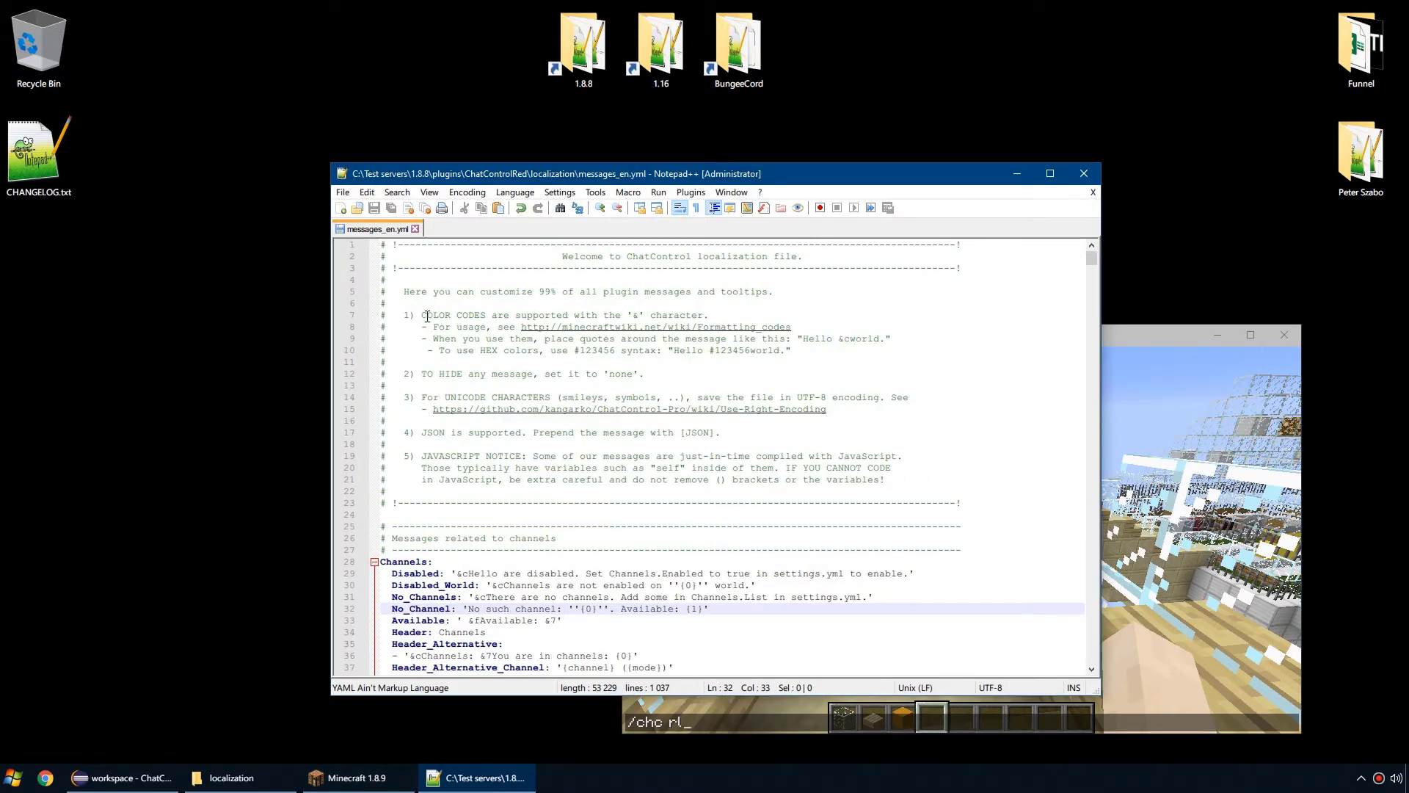
{"action": "left_click_drag", "start_coordinate": [427, 315], "coordinate": [510, 321]}
{"action": "left_click_drag", "start_coordinate": [453, 567], "coordinate": [458, 570]}
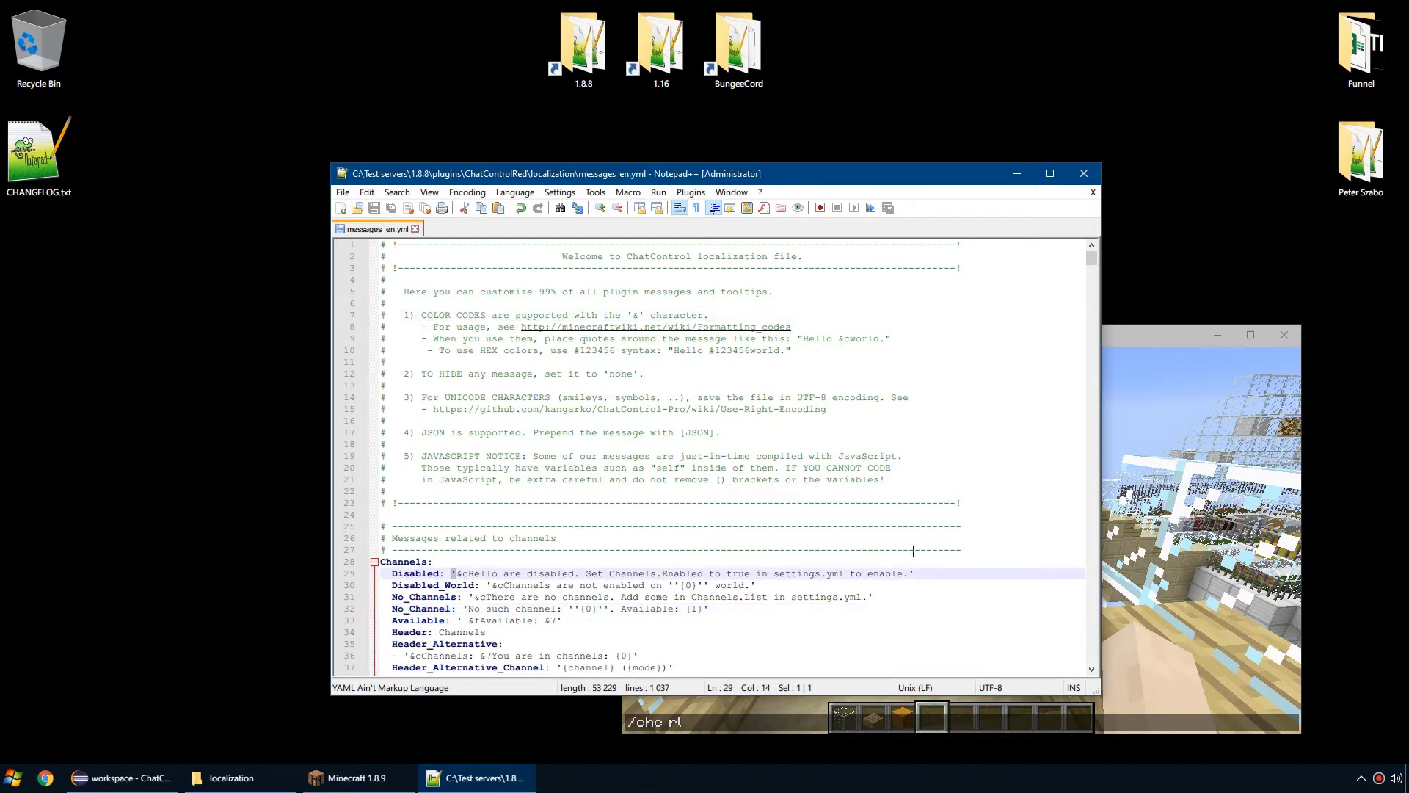
{"action": "left_click", "coordinate": [910, 574]}
Step: Undo the "Hello" edit in the Disabled message
{"action": "scroll", "coordinate": [910, 575], "scroll_direction": "down", "scroll_amount": 2}
{"action": "left_click", "coordinate": [494, 550]}
{"action": "key", "text": "ctrl+z"}
Step: Compare the Channels Header with the title in the game chat, set it to "Lol" and save the file
{"action": "scroll", "coordinate": [494, 554], "scroll_direction": "down", "scroll_amount": 2}
{"action": "double_click", "coordinate": [458, 516]}
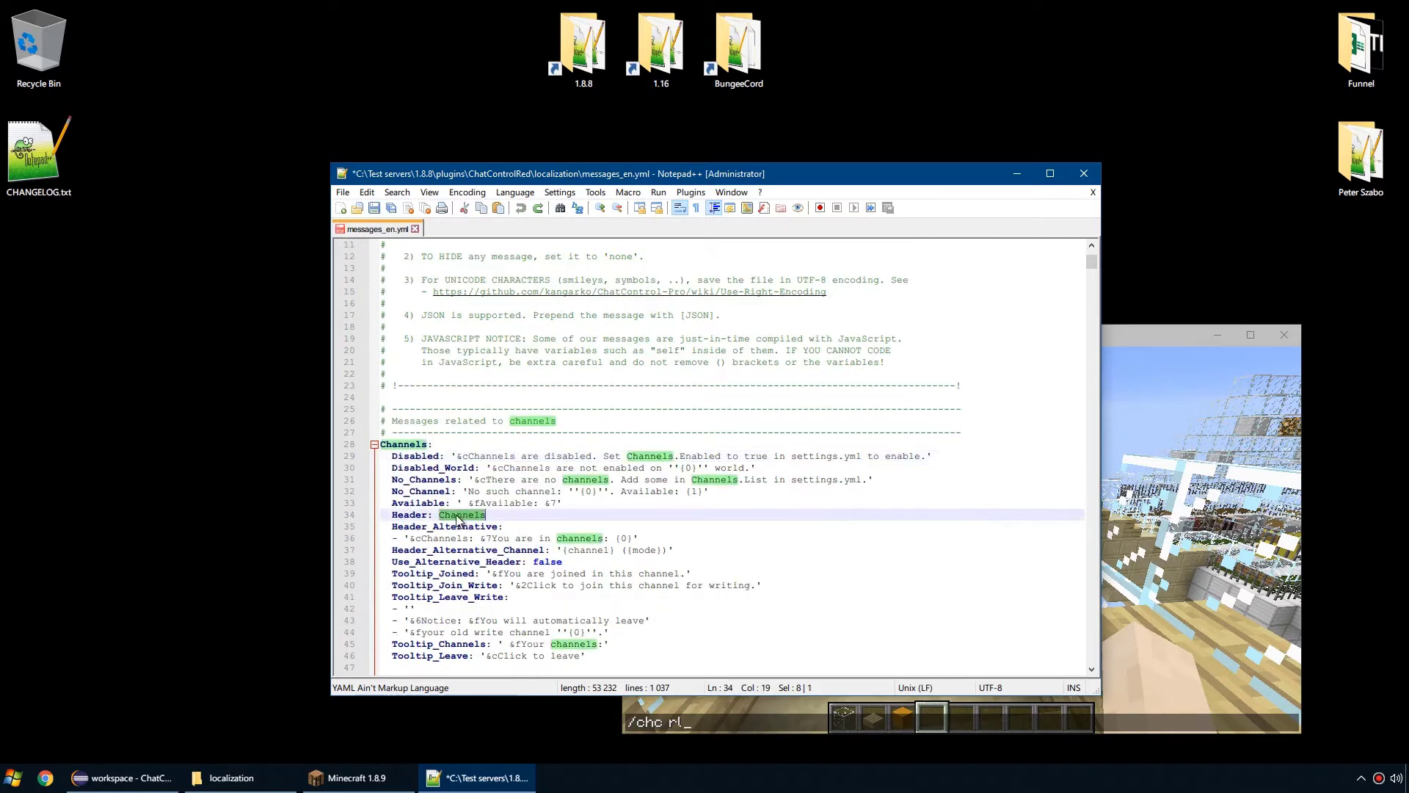
{"action": "left_click", "coordinate": [1175, 523]}
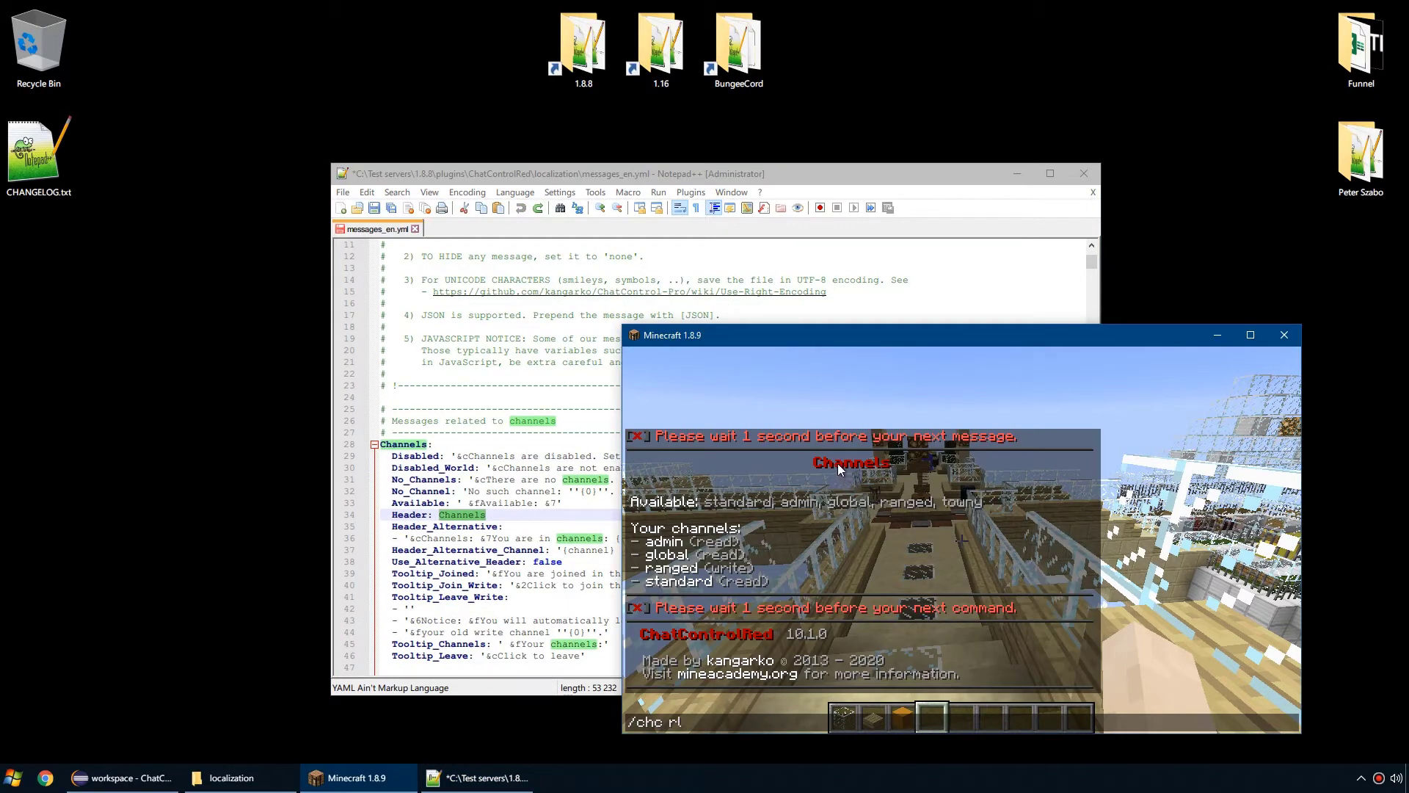
{"action": "key", "text": "alt+Tab"}
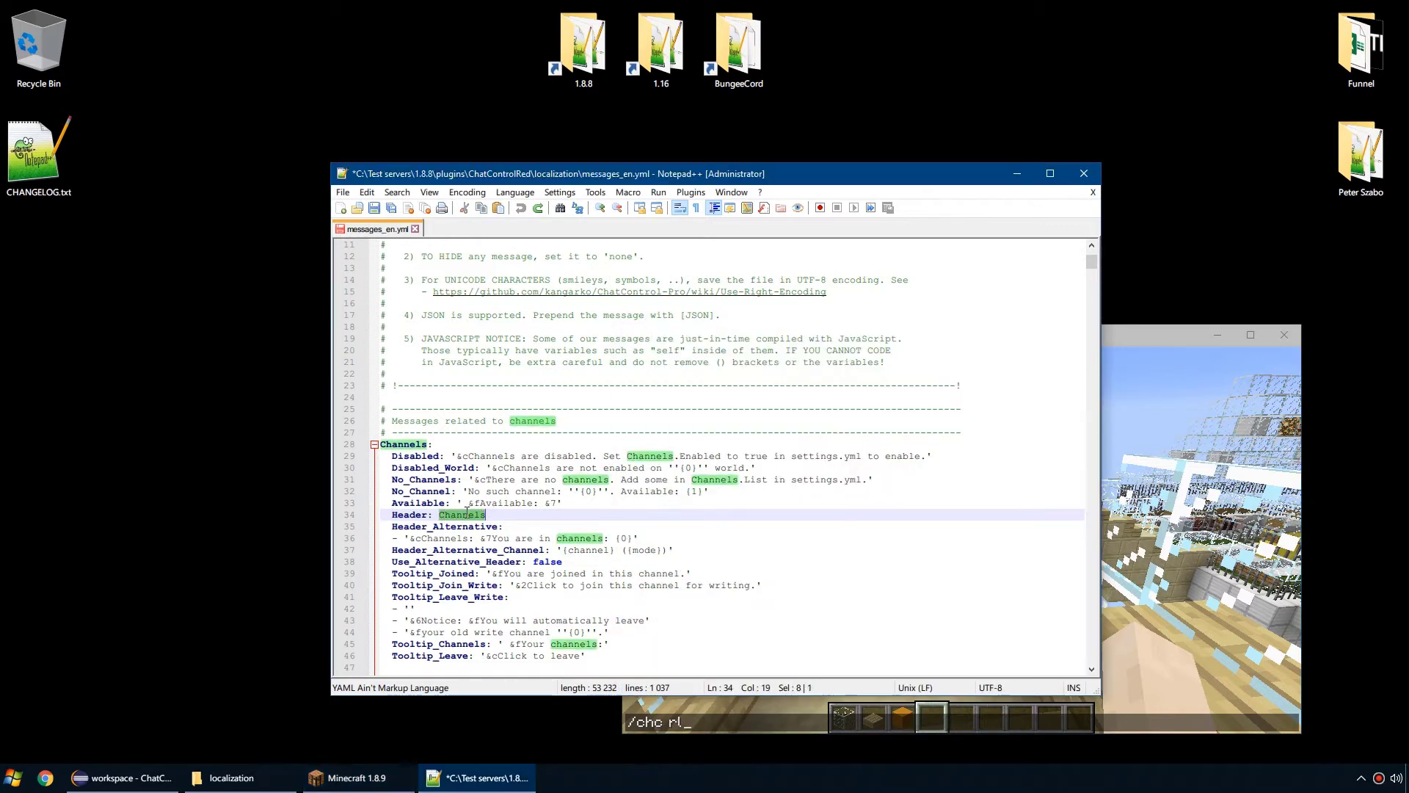
{"action": "type", "text": "Lol"}
{"action": "key", "text": "ctrl+s"}
Step: Switch to Minecraft, send the waiting /chc rl command and run /ol to obtain operator status
{"action": "left_click", "coordinate": [1174, 584]}
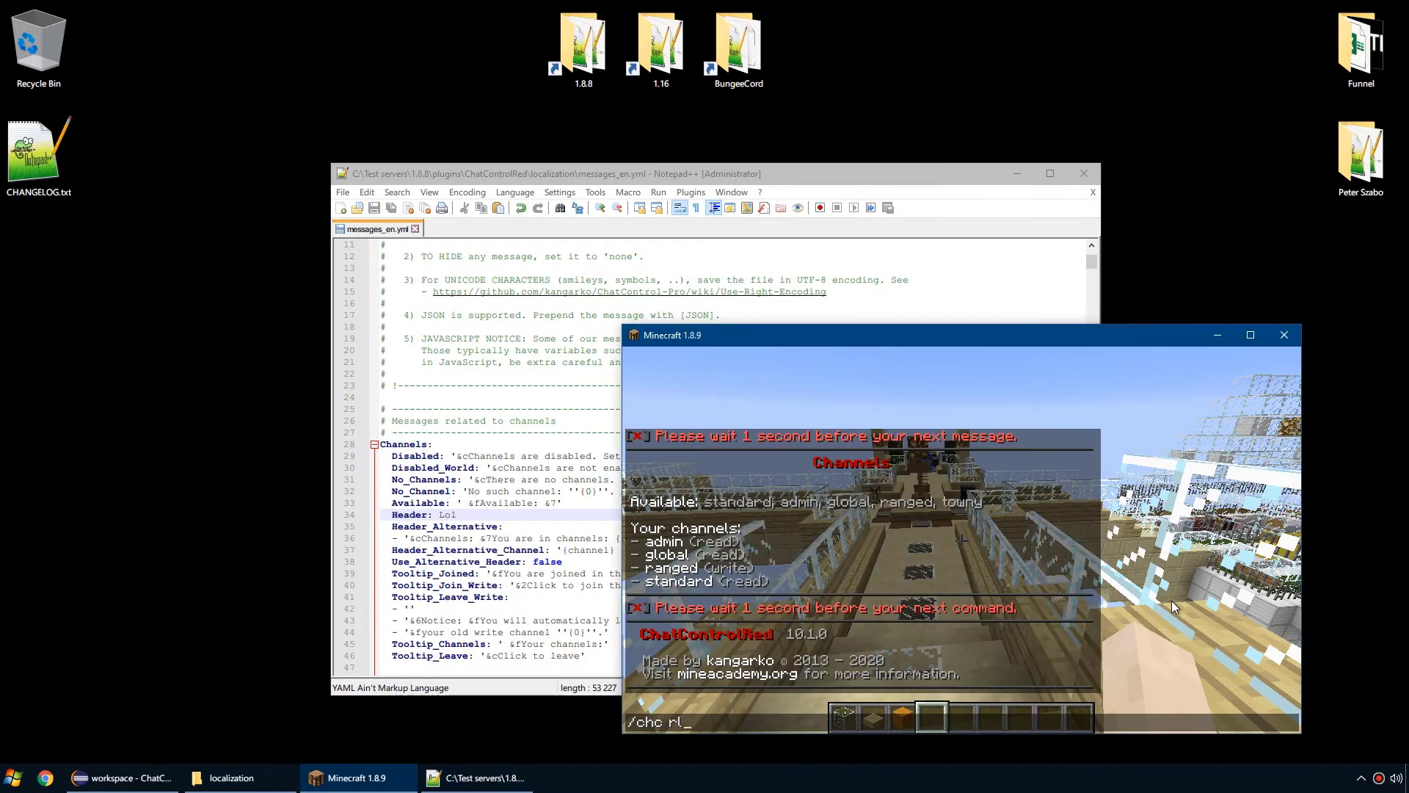
{"action": "key", "text": "Return"}
{"action": "key", "text": "slash"}
{"action": "type", "text": "ol"}
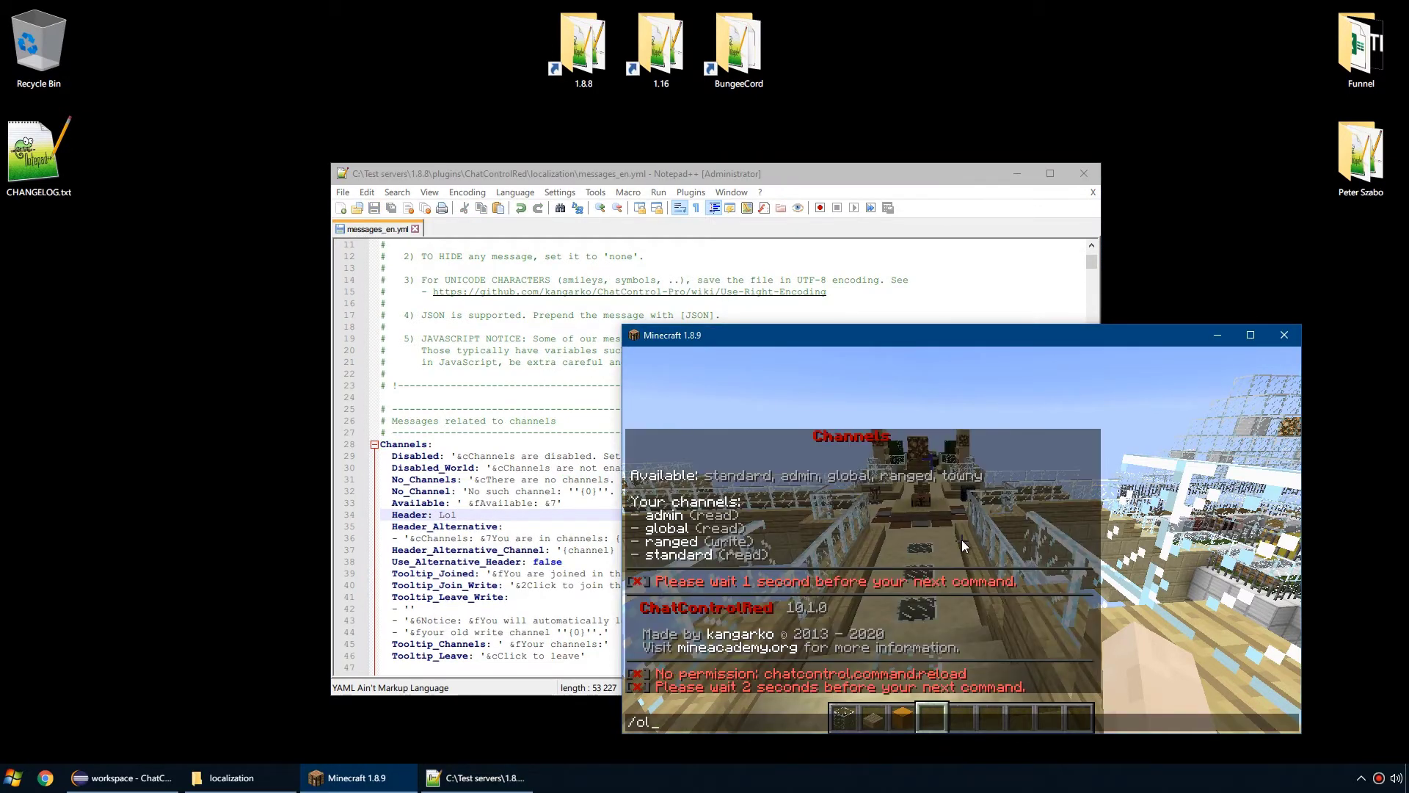
{"action": "key", "text": "Return"}
Step: Reload the plugin with /chc rl and list the channels with /ch list
{"action": "key", "text": "slash"}
{"action": "type", "text": "chc rl"}
{"action": "key", "text": "Return"}
{"action": "key", "text": "slash"}
{"action": "type", "text": "ch list"}
{"action": "key", "text": "Return"}
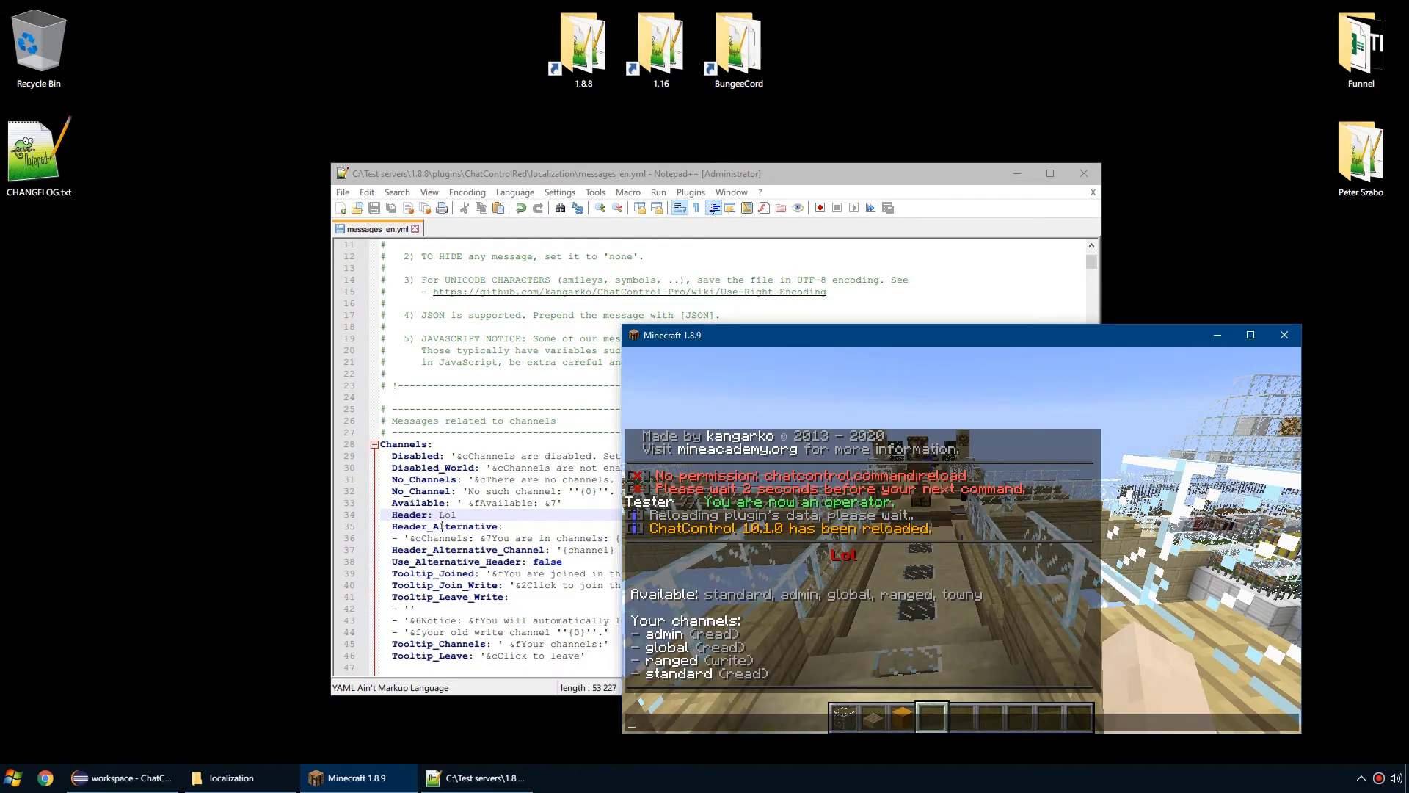
Step: Back in Notepad++, change the Channels Header to "&eLol" in double quotes and save the file
{"action": "key", "text": "alt+Tab"}
{"action": "type", "text": "n"}
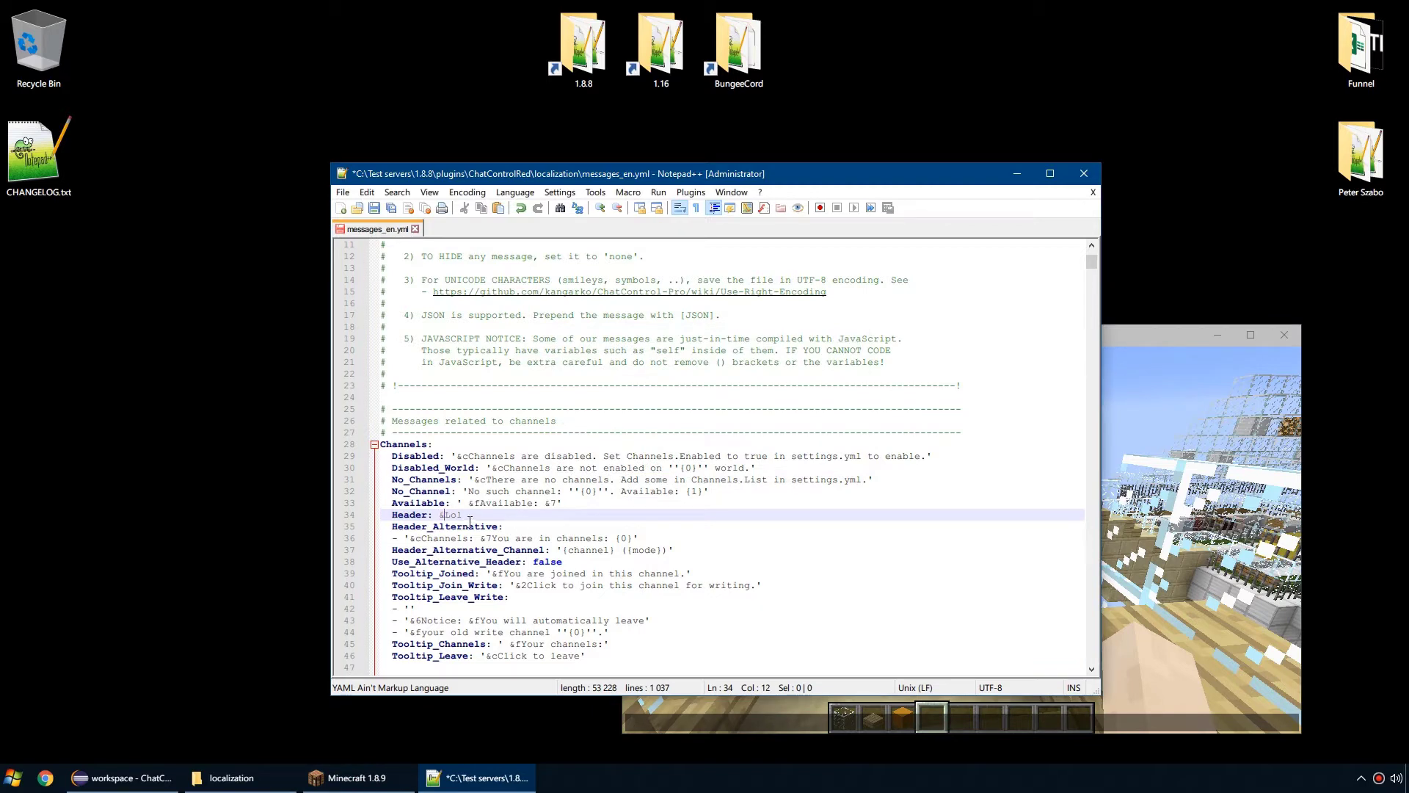
{"action": "type", "text": "\""}
{"action": "key", "text": "ctrl+s"}
Step: Switch to Minecraft, reload the plugin and list the channels again to check the coloured header
{"action": "key", "text": "alt+Tab"}
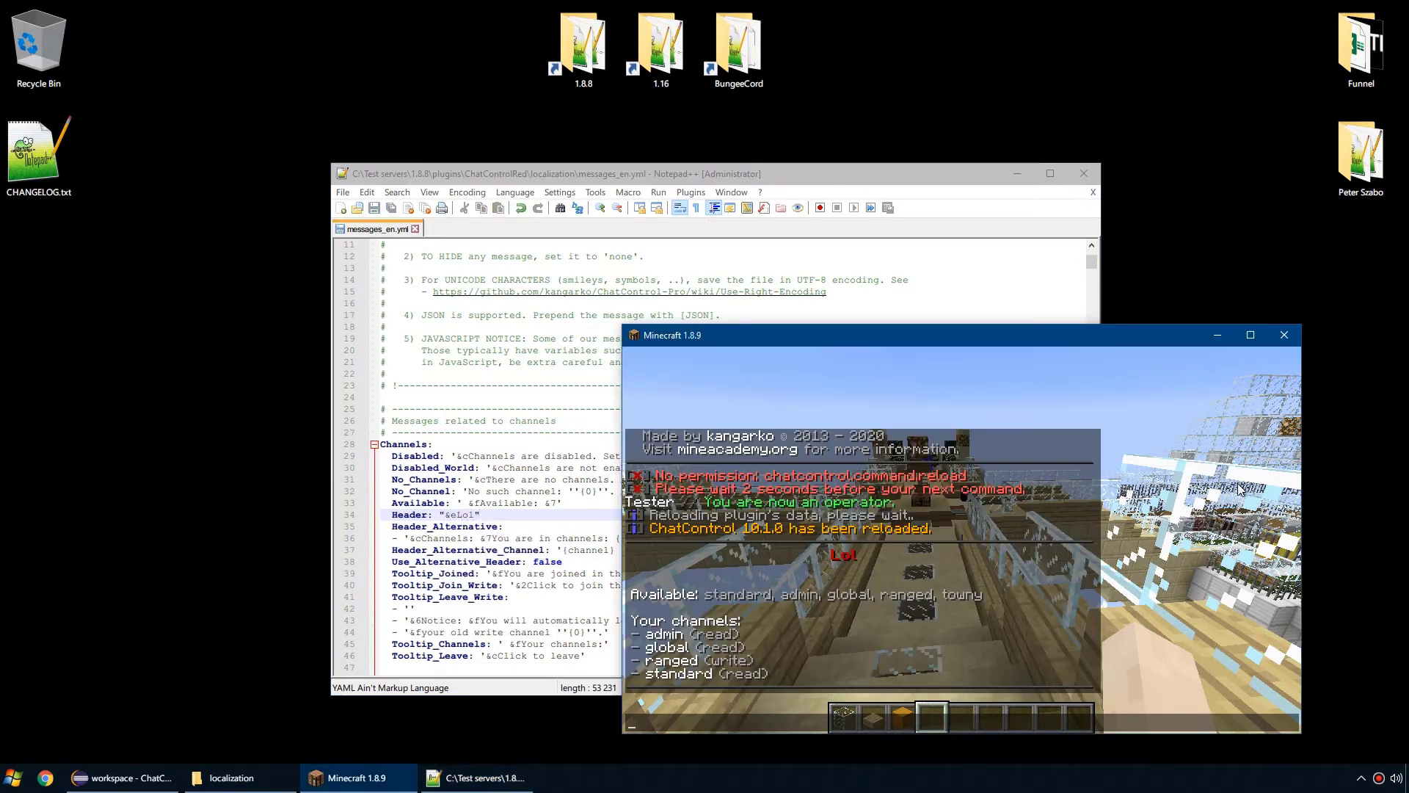
{"action": "type", "text": "/chc reload"}
{"action": "key", "text": "Return"}
{"action": "key", "text": "t"}
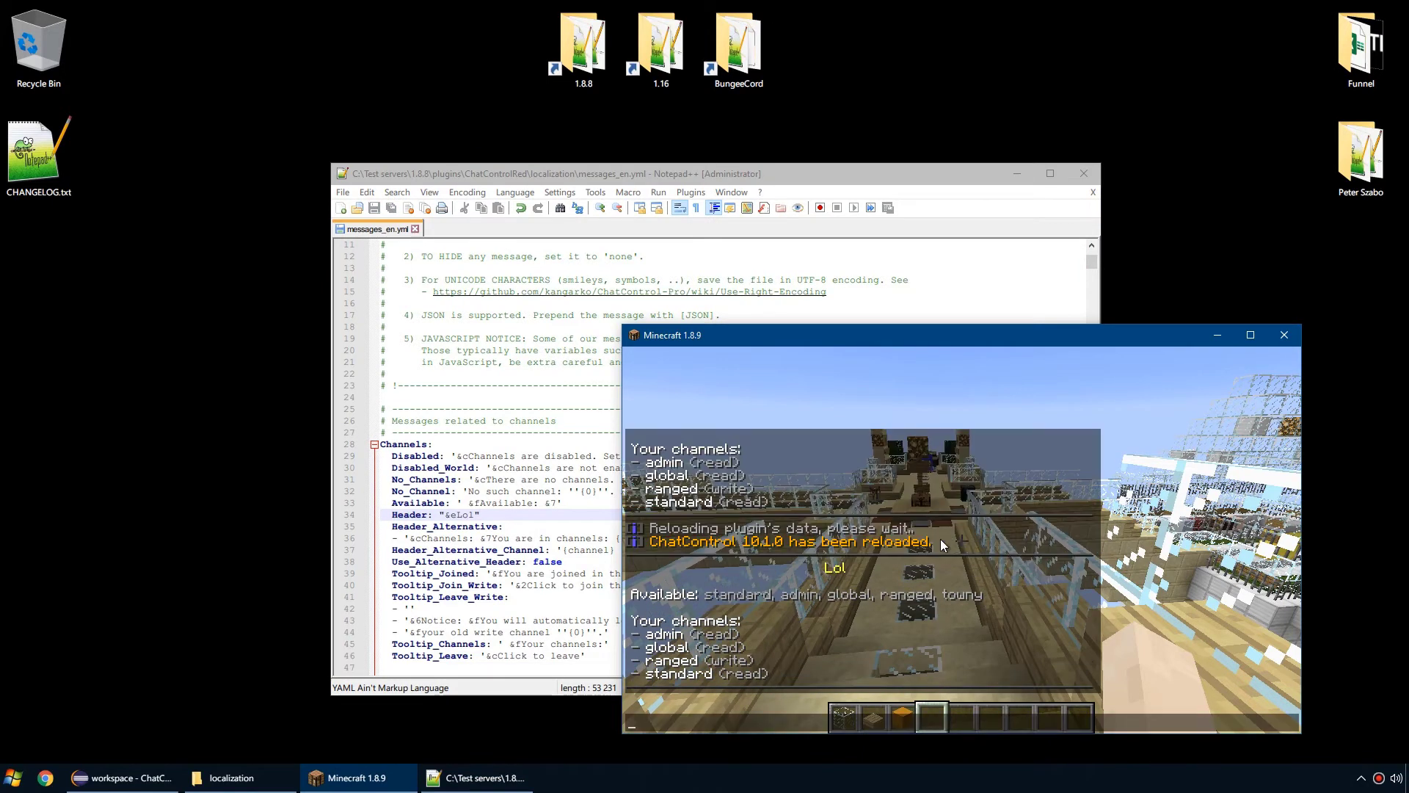
Step: Return to Notepad++, reload messages_en.yml from disk and inspect the Header value's quotes
{"action": "key", "text": "alt+Tab"}
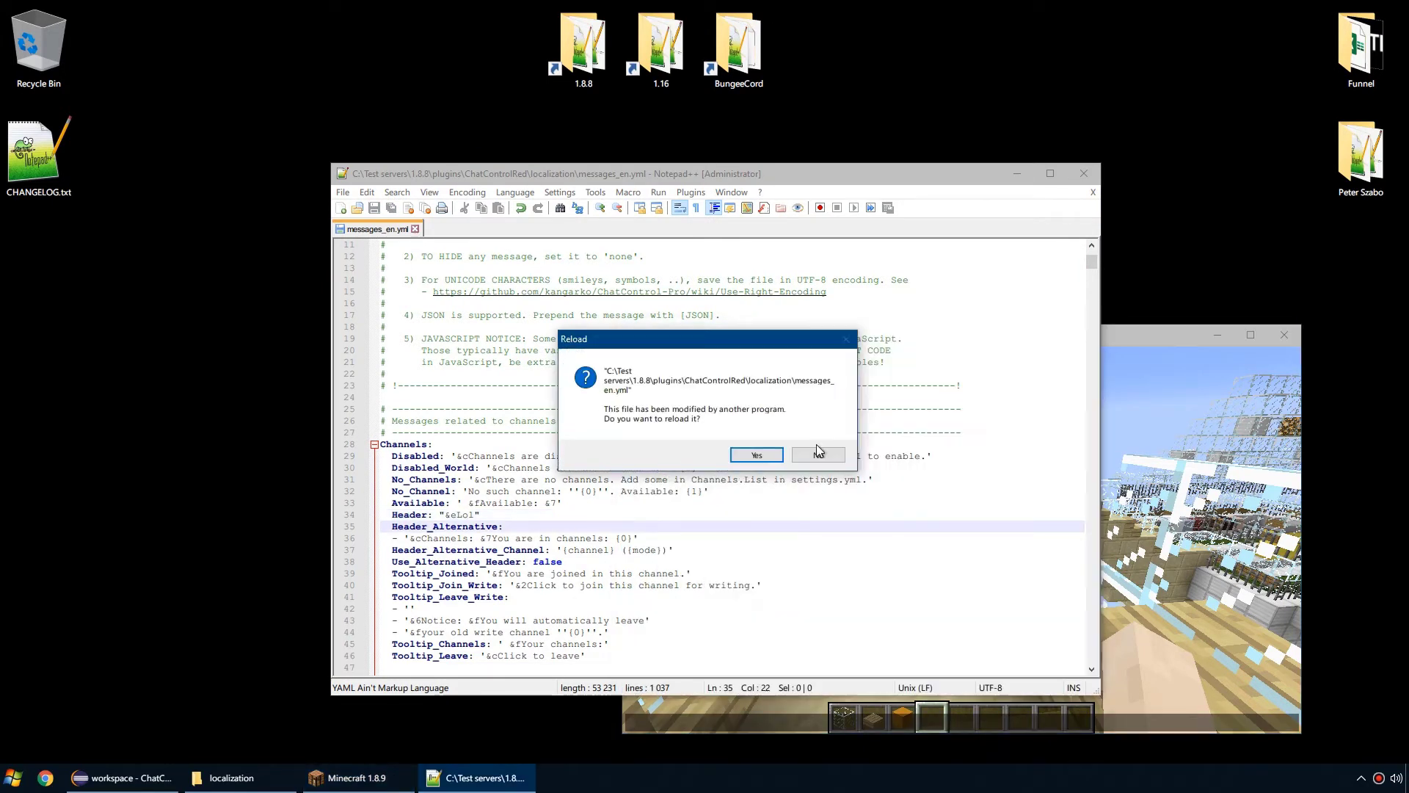
{"action": "key", "text": "Return"}
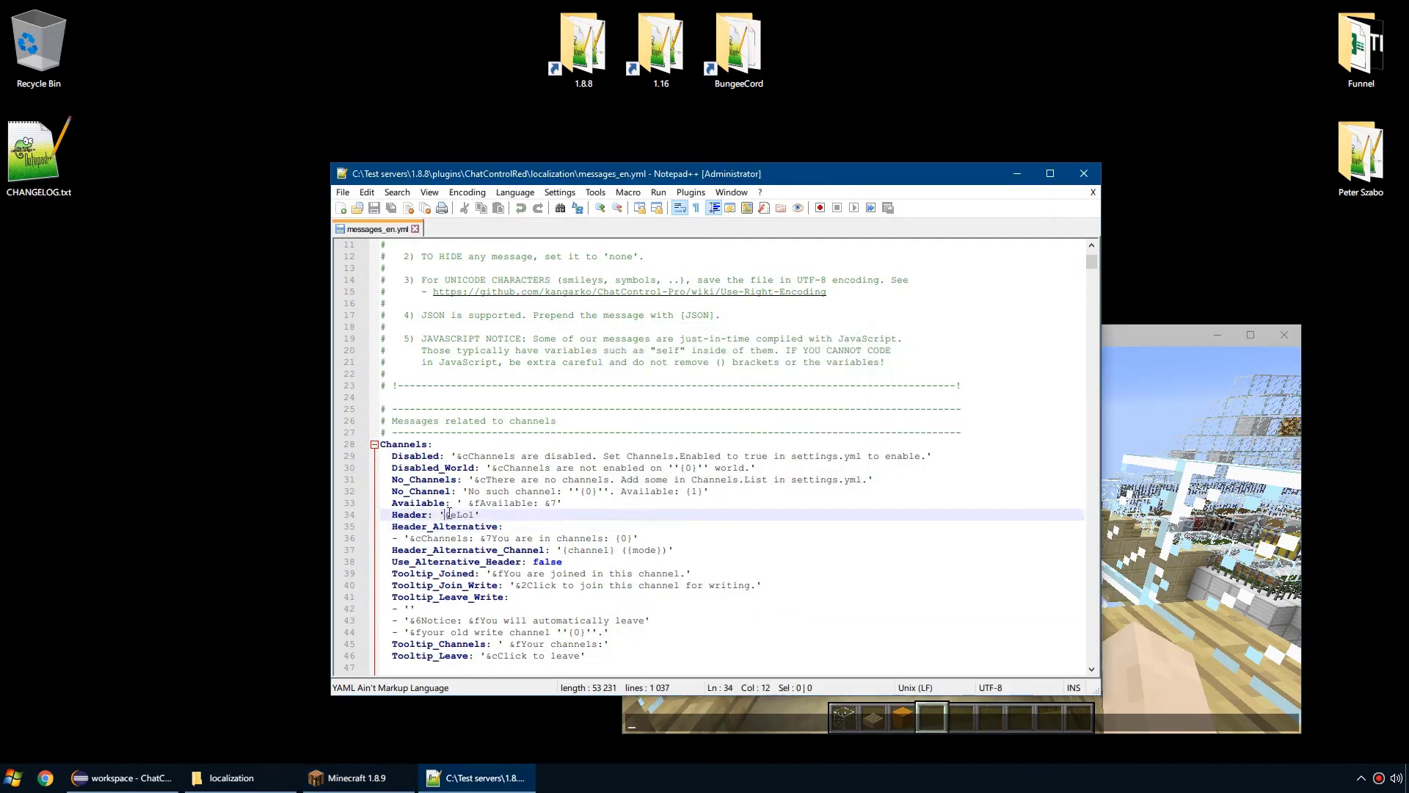
{"action": "left_click_drag", "start_coordinate": [444, 515], "coordinate": [482, 514]}
Step: Examine the doubled quotes around {0} in No_Channel and compare the Available message with the game chat
{"action": "left_click_drag", "start_coordinate": [569, 491], "coordinate": [609, 486]}
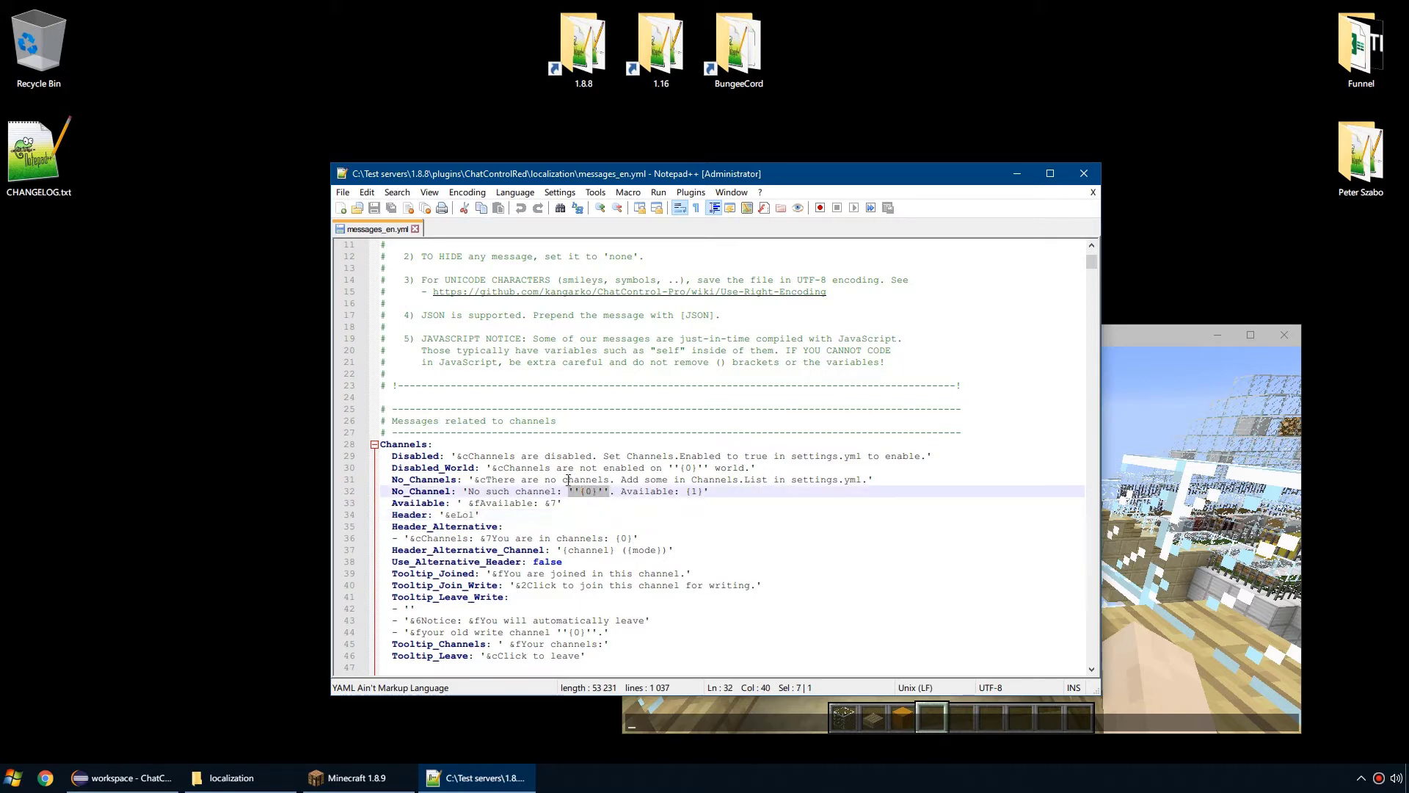
{"action": "left_click", "coordinate": [465, 491]}
{"action": "key", "text": "shift+Right"}
{"action": "mouse_move", "coordinate": [567, 492]}
{"action": "left_mouse_down"}
{"action": "mouse_move", "coordinate": [609, 492]}
{"action": "mouse_move", "coordinate": [558, 502]}
{"action": "left_mouse_up"}
{"action": "left_click", "coordinate": [458, 505]}
{"action": "left_click", "coordinate": [820, 722]}
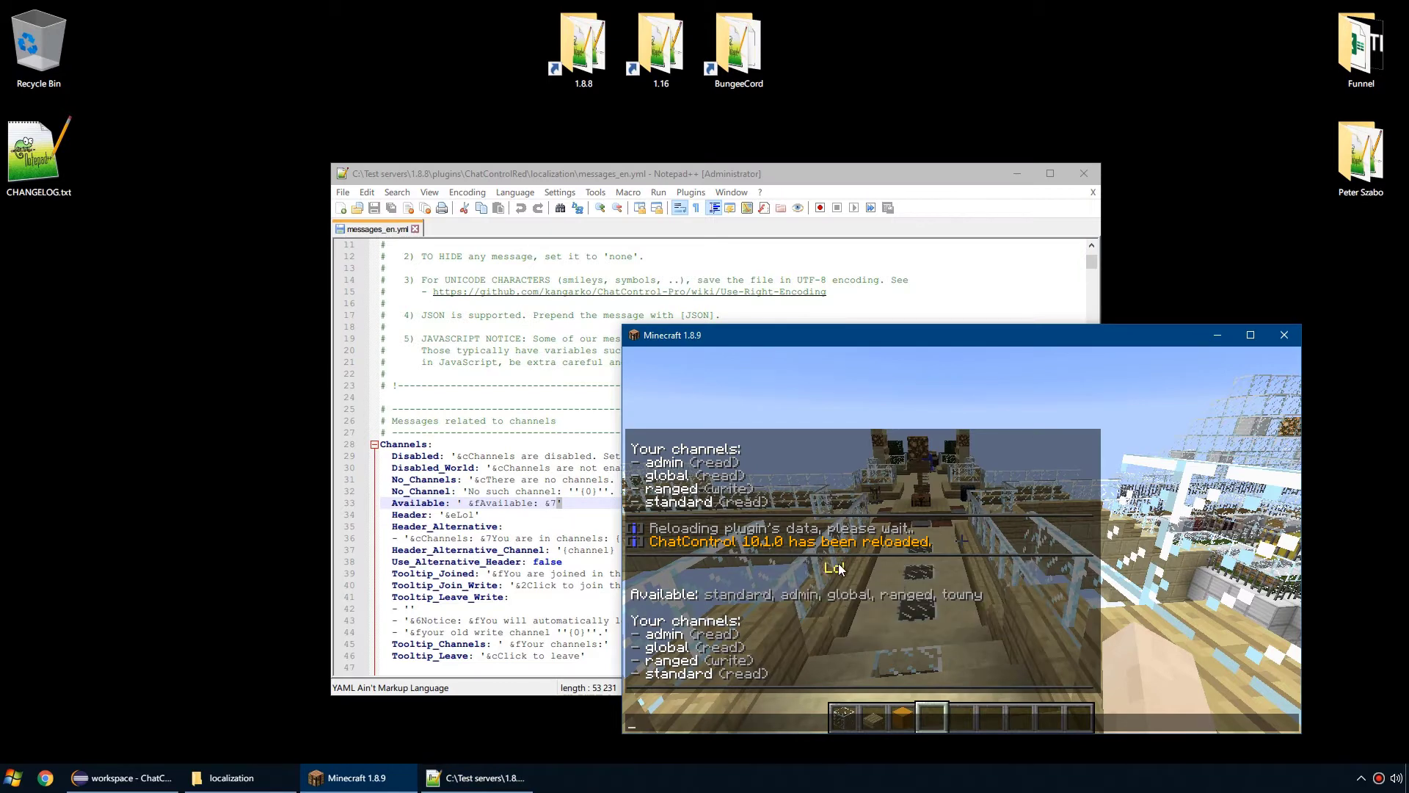
Step: Replace the word Available inside the Available message with "First line\nsecond" and save the file
{"action": "left_click", "coordinate": [460, 502]}
{"action": "left_click_drag", "start_coordinate": [480, 503], "coordinate": [536, 504]}
{"action": "type", "text": "First line"}
{"action": "key", "text": "alt+Tab"}
{"action": "key", "text": "Escape"}
{"action": "type", "text": "\\"}
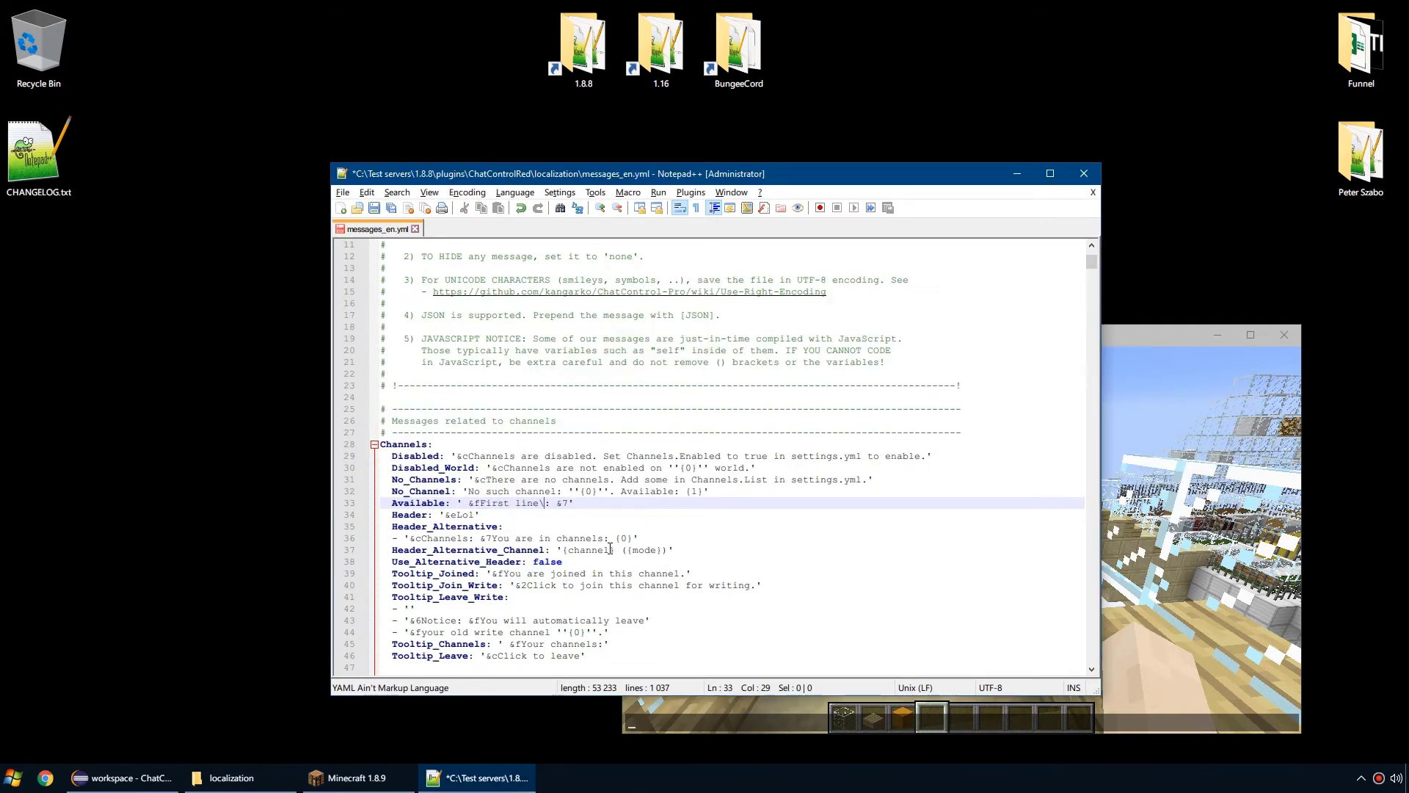
{"action": "type", "text": "n"}
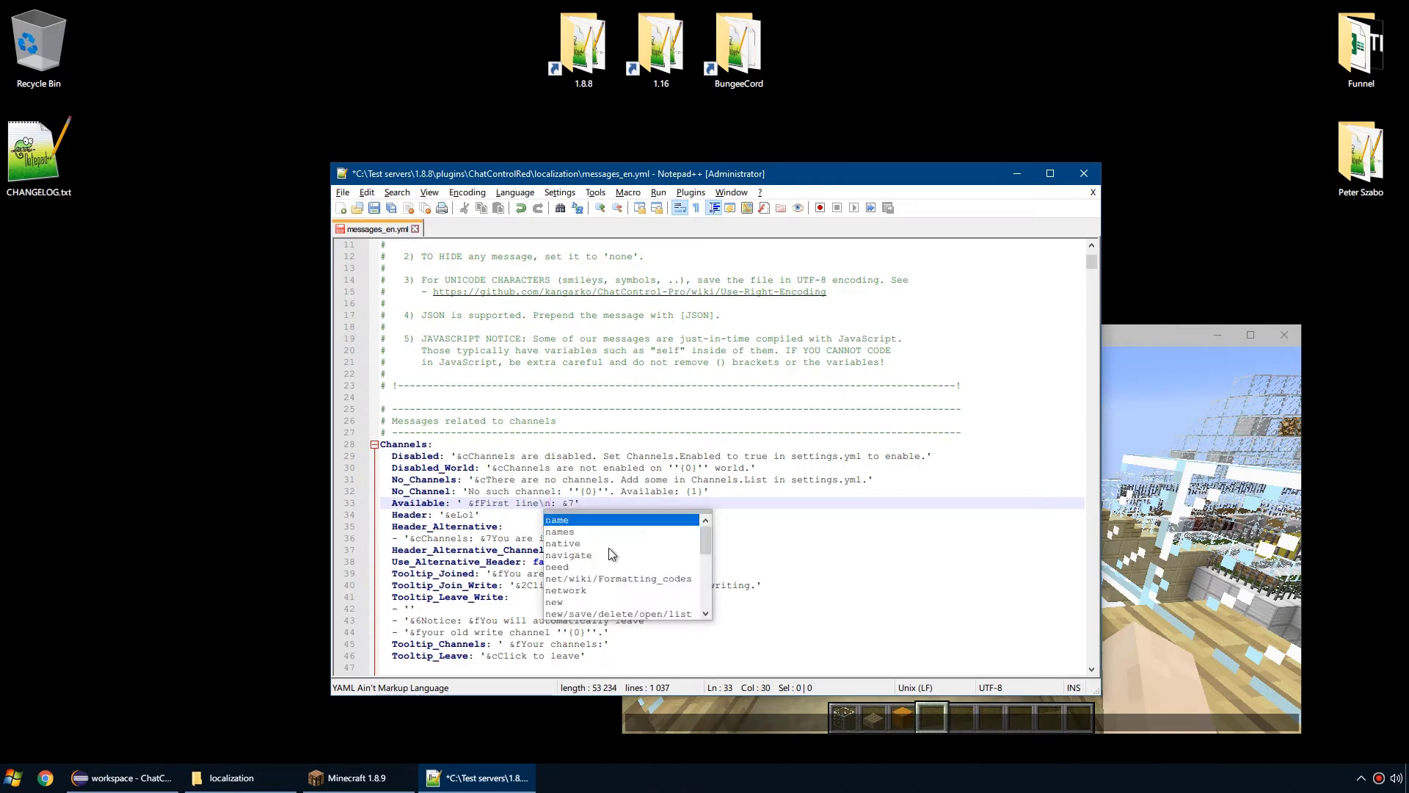
{"action": "type", "text": "second"}
{"action": "key", "text": "ctrl+s"}
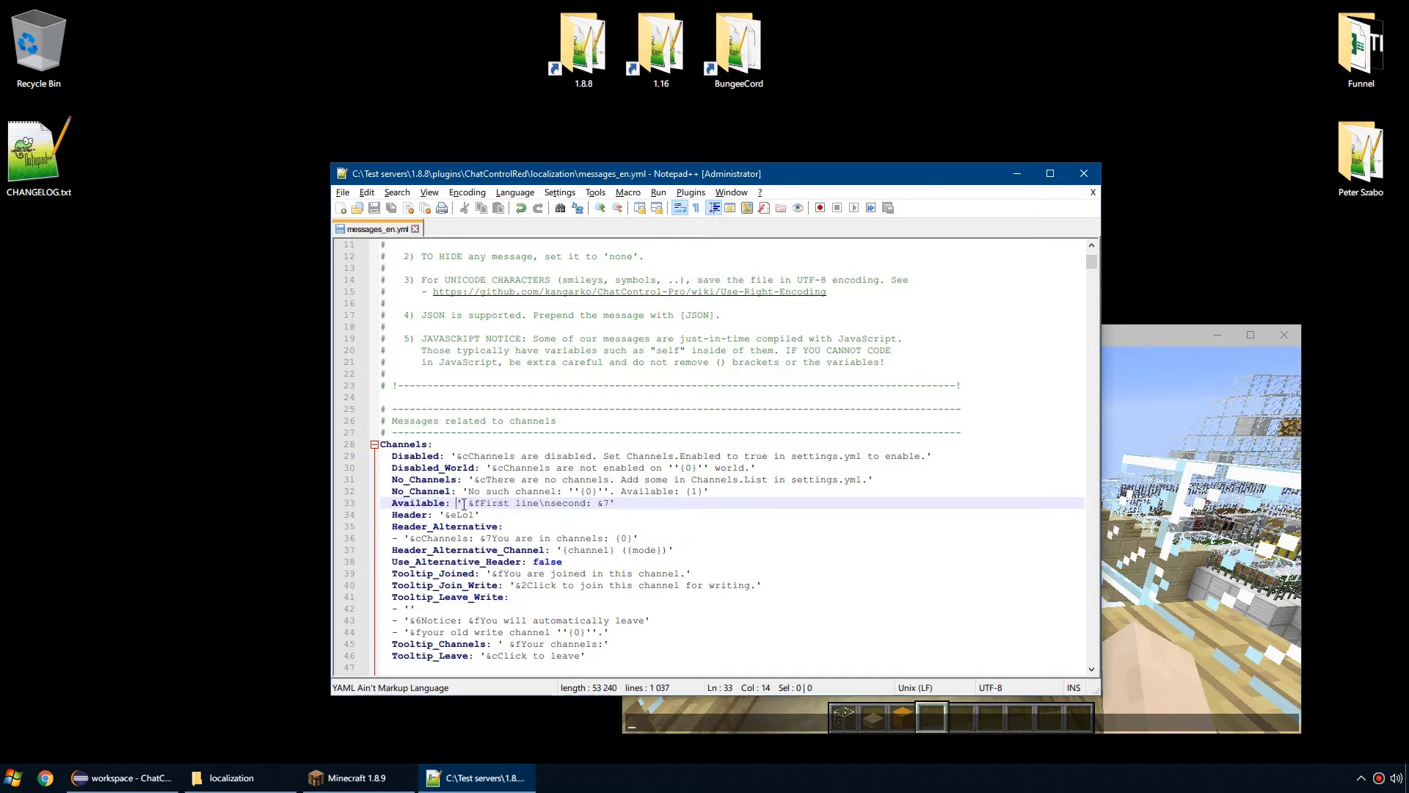
Step: Start a YAML block for the Available message with |- and move its text onto the line below
{"action": "type", "text": "'"}
{"action": "key", "text": "shift+Left"}
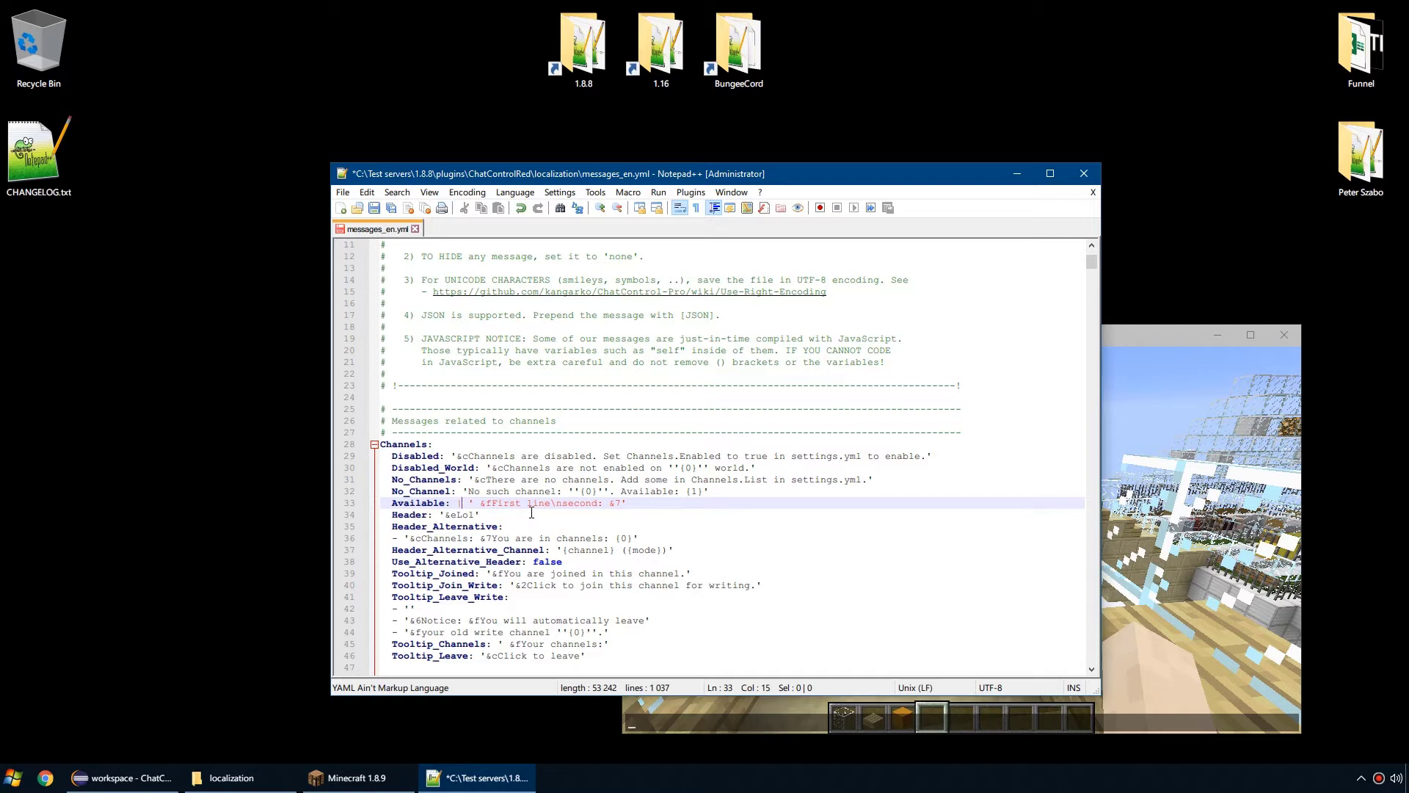
{"action": "type", "text": "|-"}
{"action": "key", "text": "Return"}
{"action": "key", "text": "Home"}
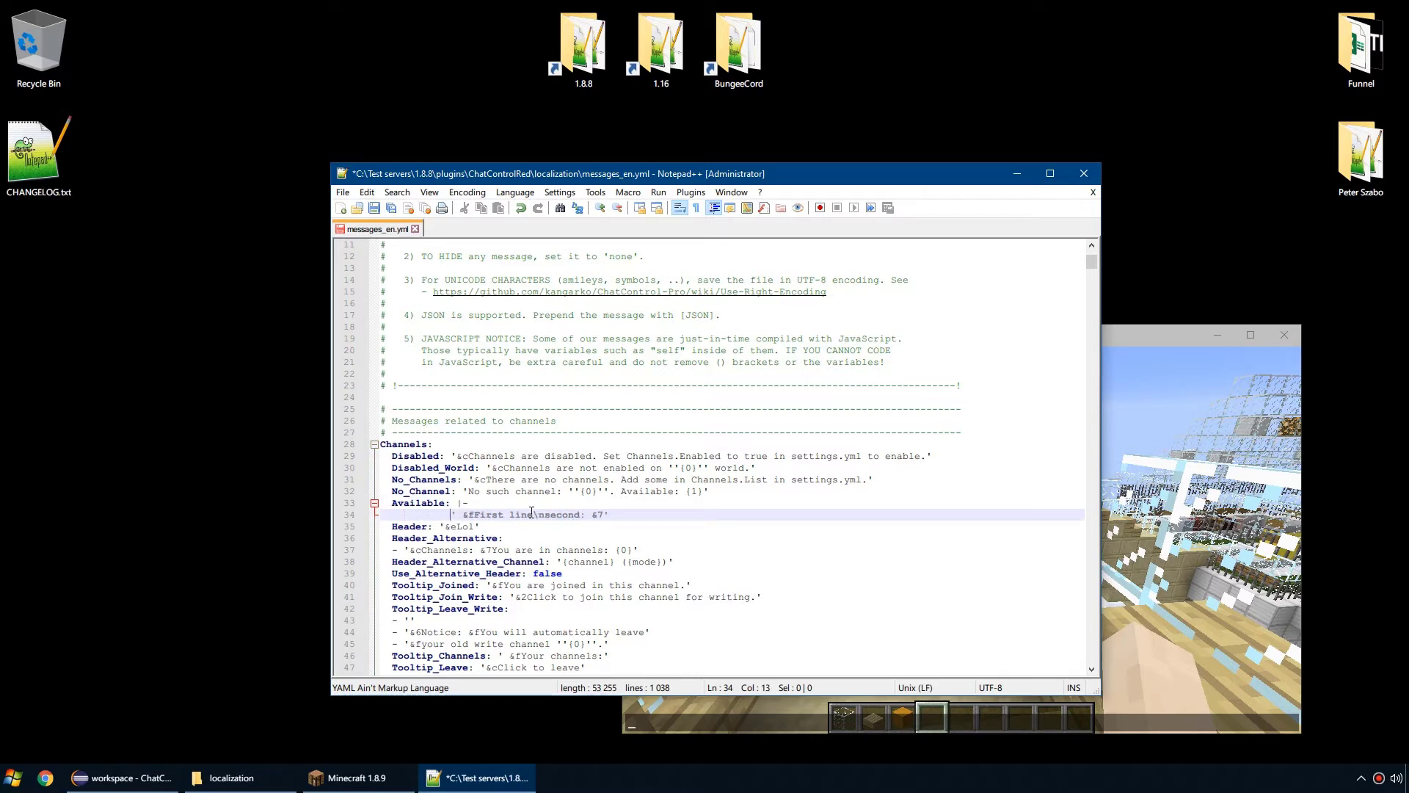
Step: Remove the quotes and \n from the Available text, split it into "&fFirst line" and "second: &7" lines, and save
{"action": "key", "text": "Delete"}
{"action": "key", "text": "Delete"}
{"action": "key", "text": "ctrl+Right"}
{"action": "key", "text": "ctrl+Right"}
{"action": "key", "text": "ctrl+Right"}
{"action": "key", "text": "BackSpace"}
{"action": "key", "text": "BackSpace"}
{"action": "key", "text": "Return"}
{"action": "key", "text": "ctrl+s"}
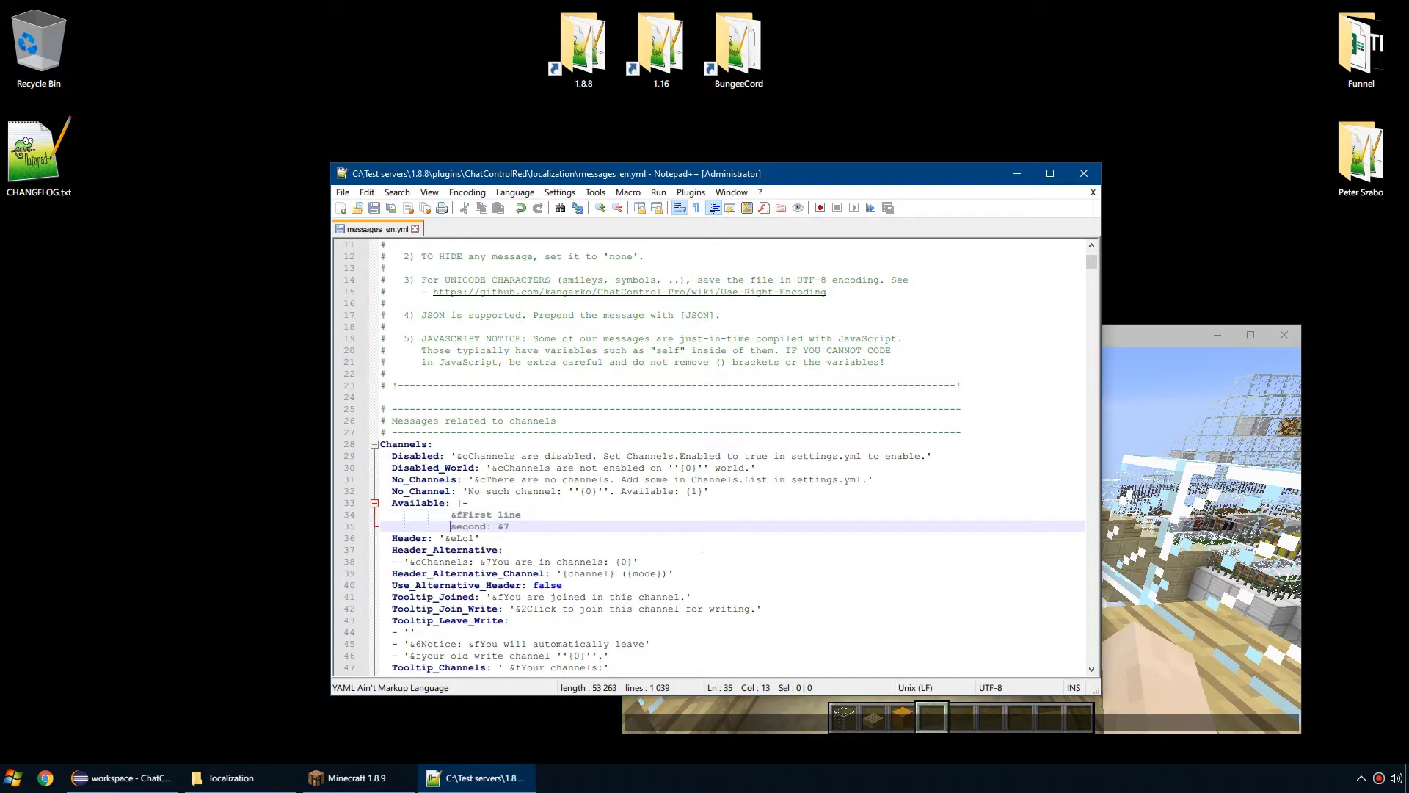
Step: Switch to Minecraft, reload the plugin and list the channels to check the two-line Available message
{"action": "left_click", "coordinate": [1240, 489]}
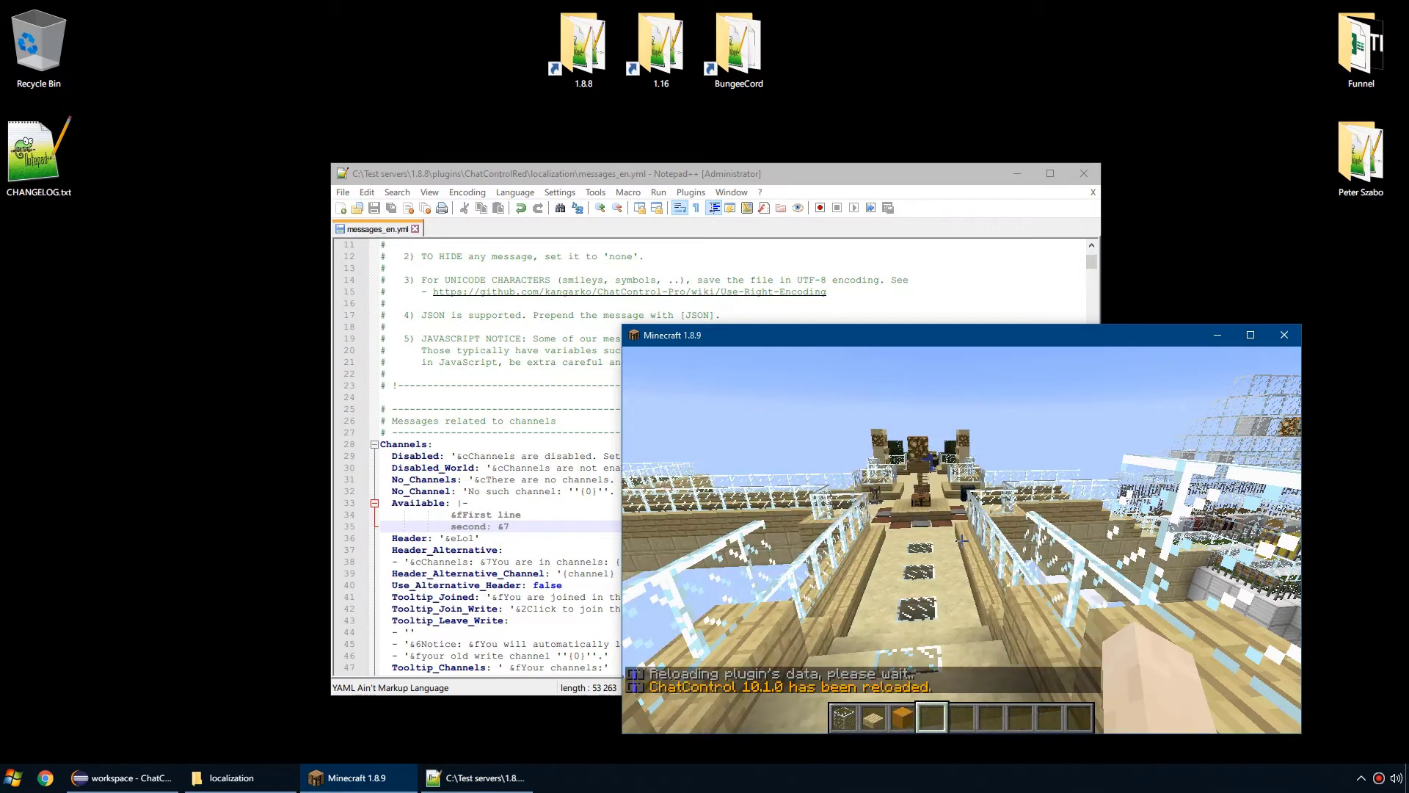
{"action": "key", "text": "Up"}
{"action": "key", "text": "Return"}
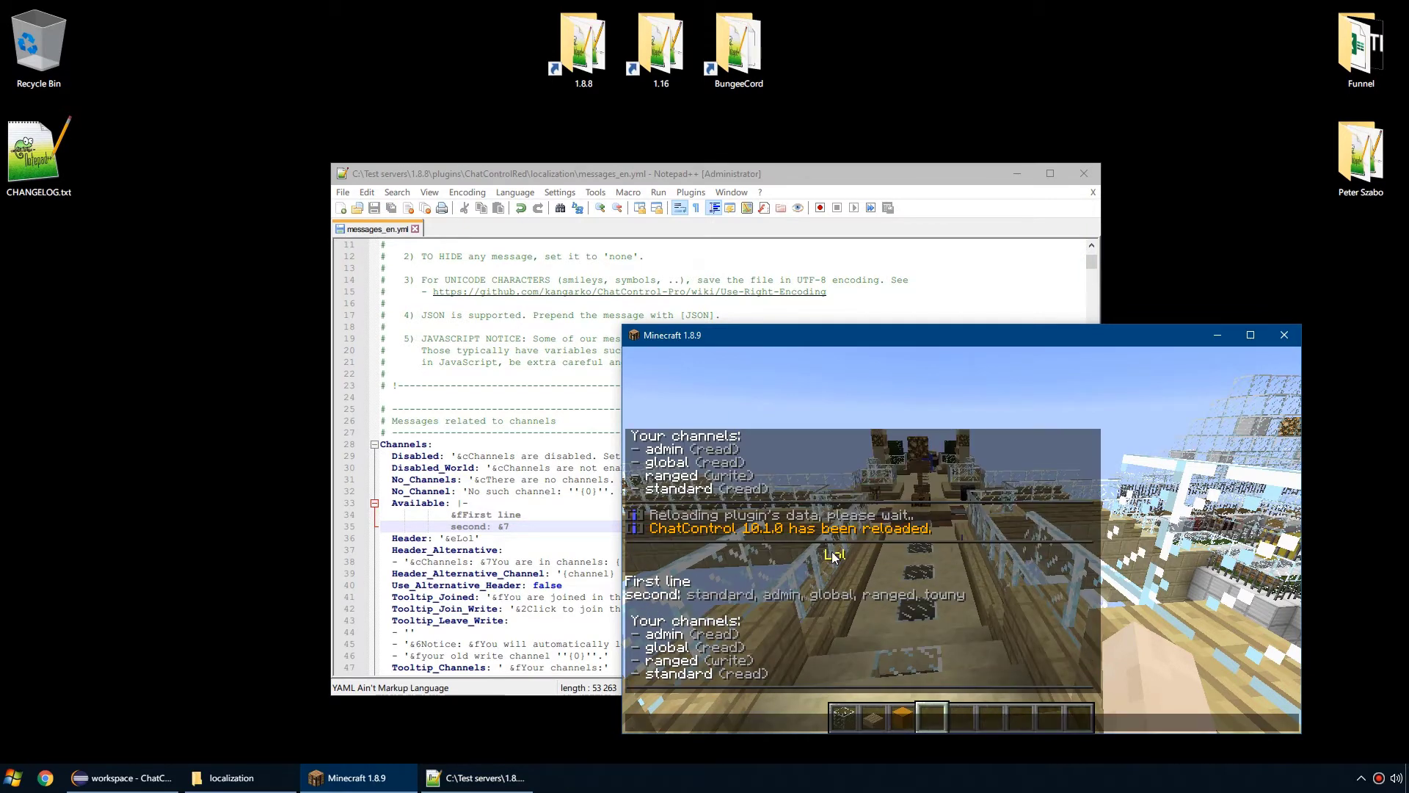
{"action": "key", "text": "t"}
Step: Reduce the indentation of the two Available lines to six spaces, save the file and return to Minecraft
{"action": "left_click", "coordinate": [570, 529]}
{"action": "left_click", "coordinate": [741, 461]}
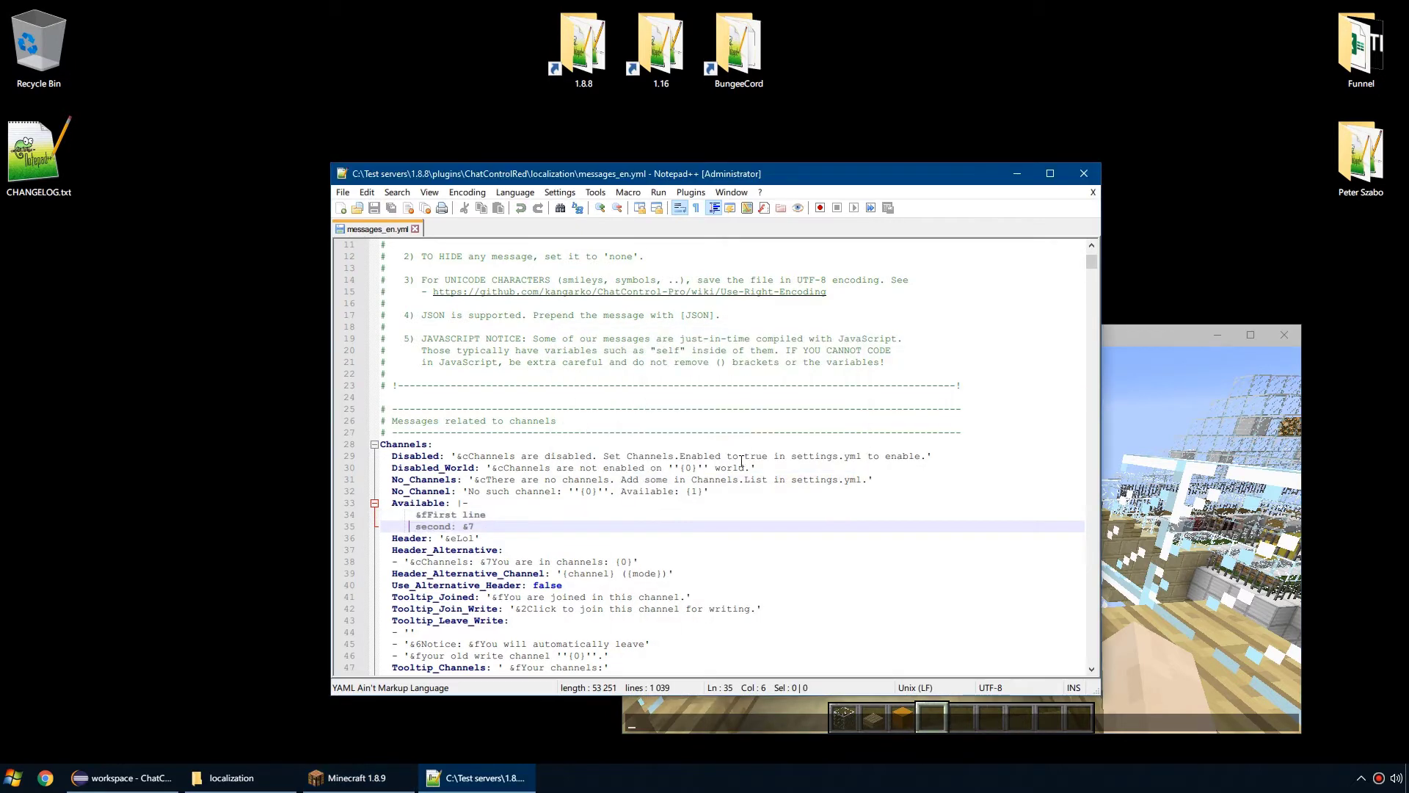
{"action": "left_click", "coordinate": [1183, 539]}
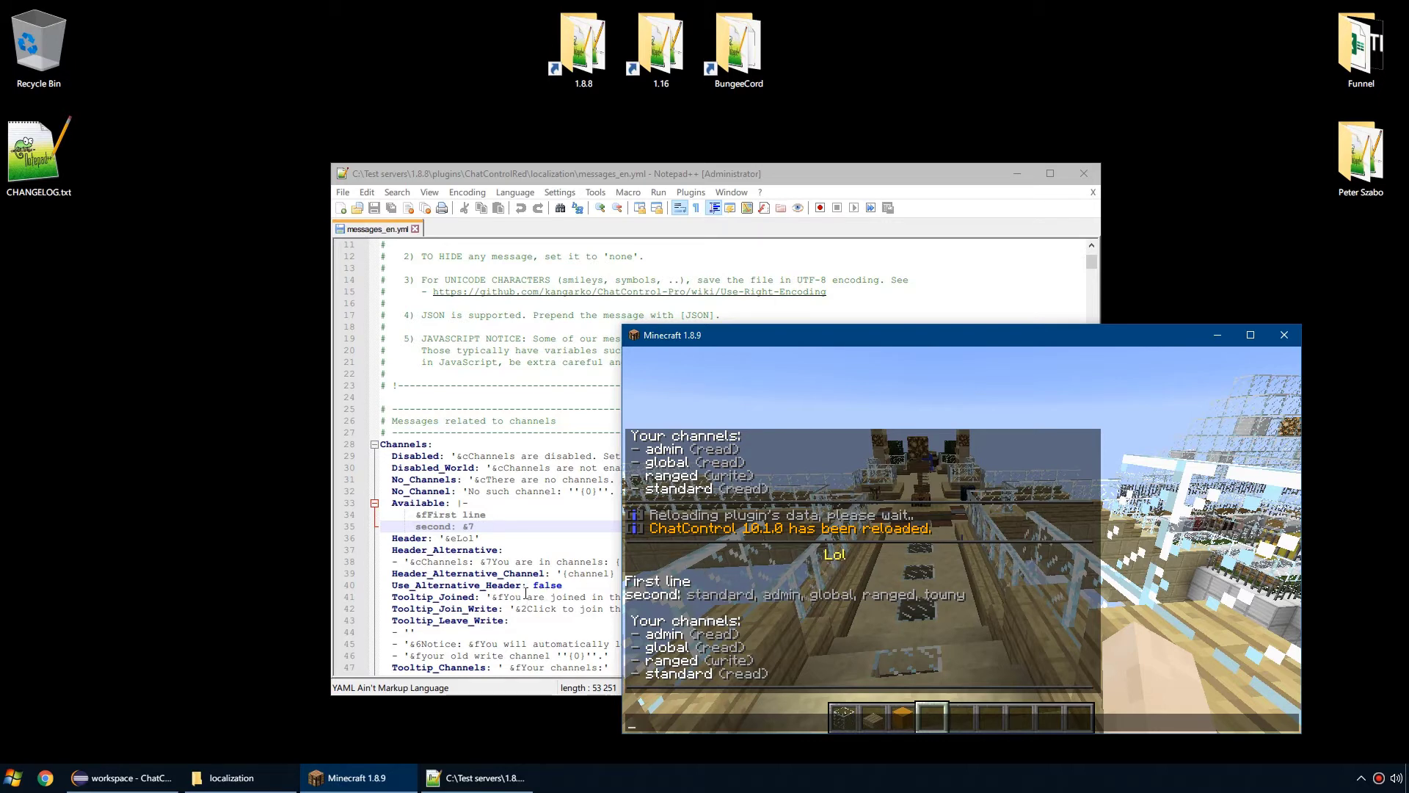
Step: Highlight the Available block in the file, then send "aa" as a chat message in Minecraft
{"action": "left_click_drag", "start_coordinate": [502, 529], "coordinate": [458, 503]}
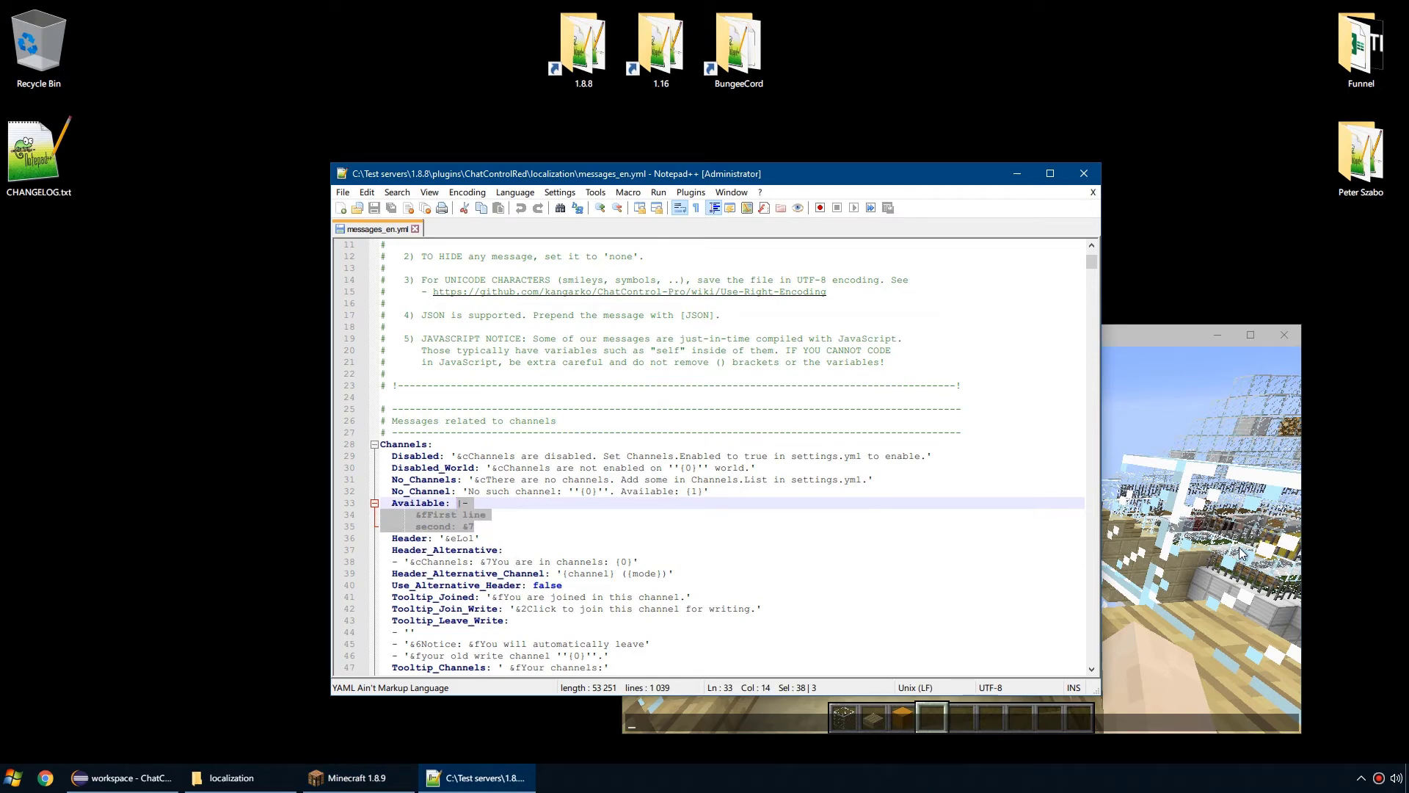
{"action": "key", "text": "alt+Tab"}
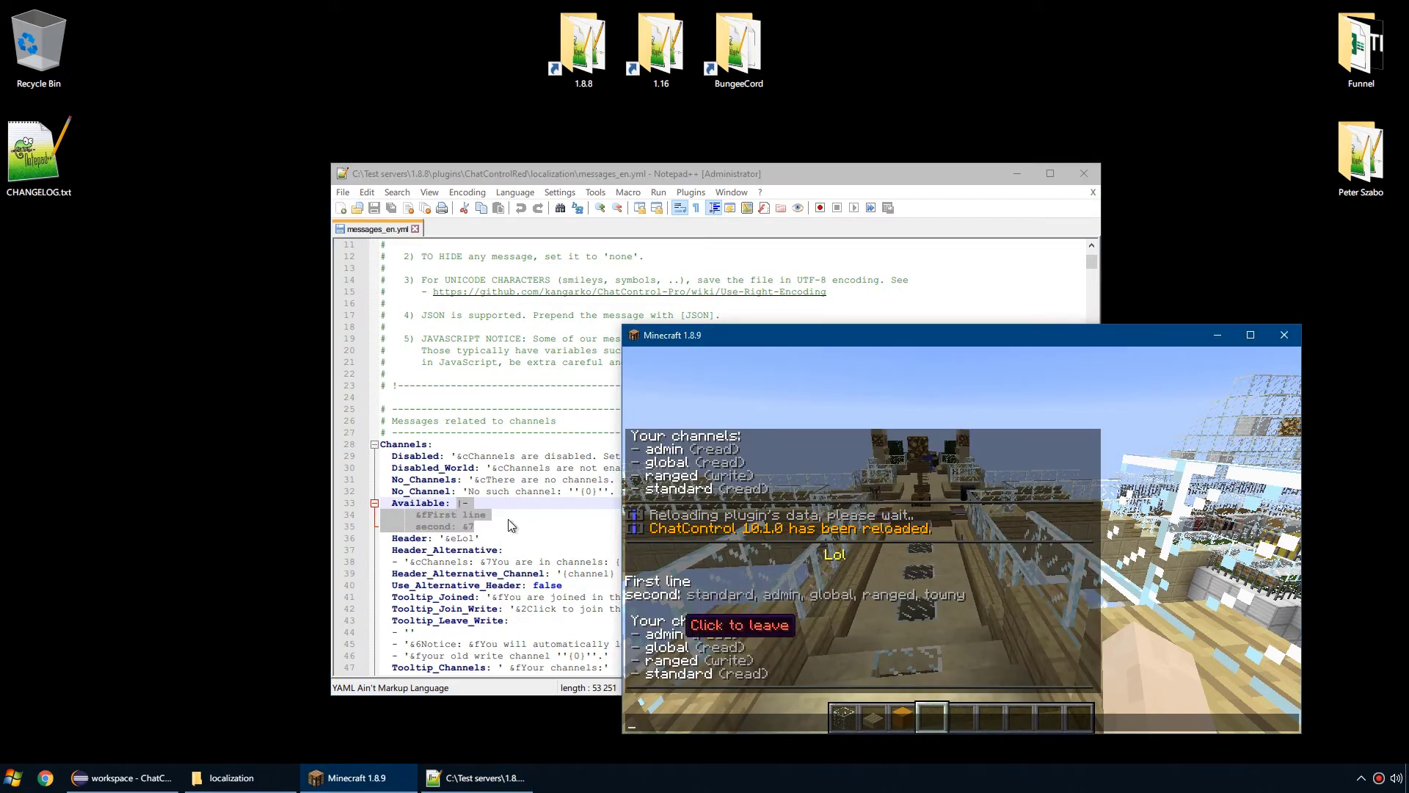
{"action": "type", "text": "a"}
{"action": "key", "text": "Return"}
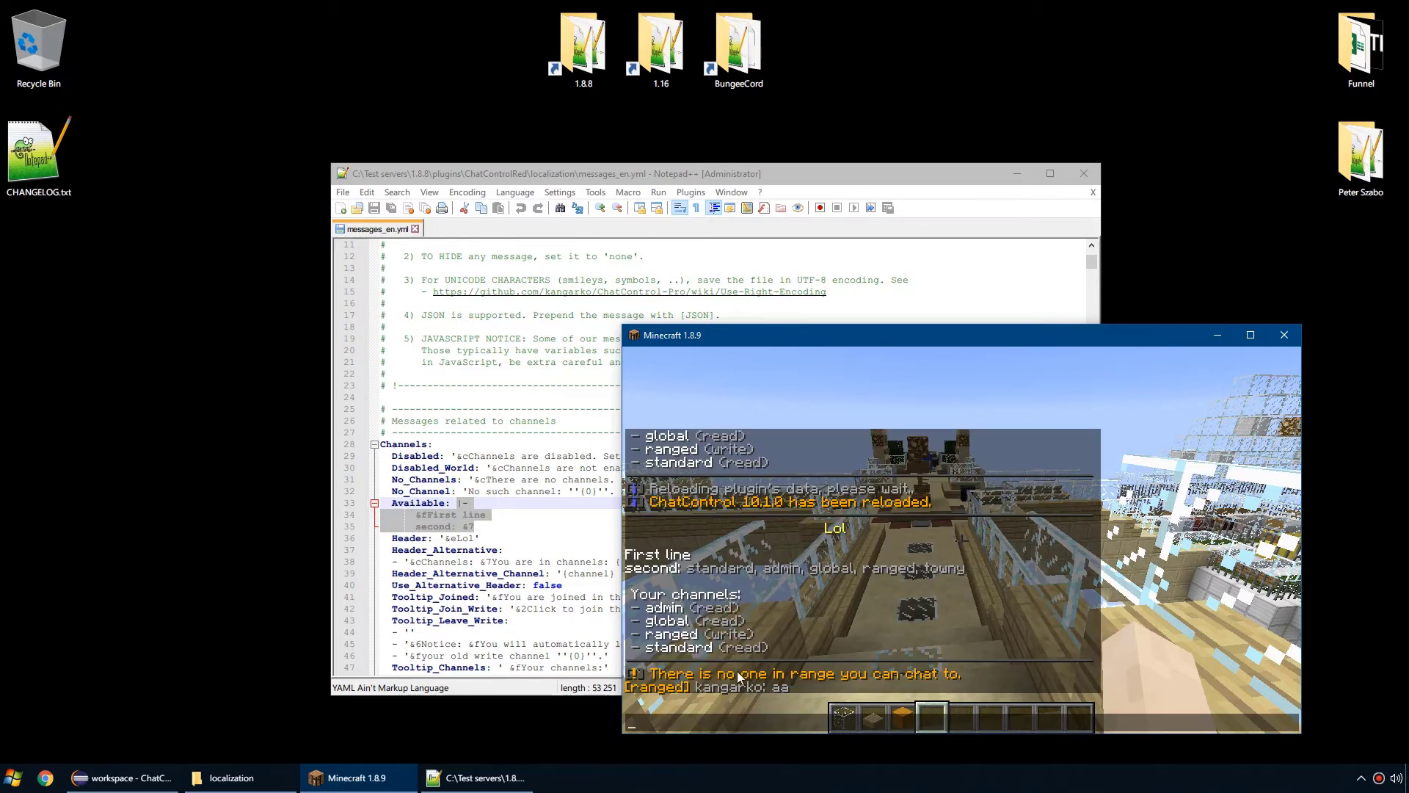
Step: Search messages_en.yml in Notepad++ for "there is no" and close the search
{"action": "left_click", "coordinate": [516, 511]}
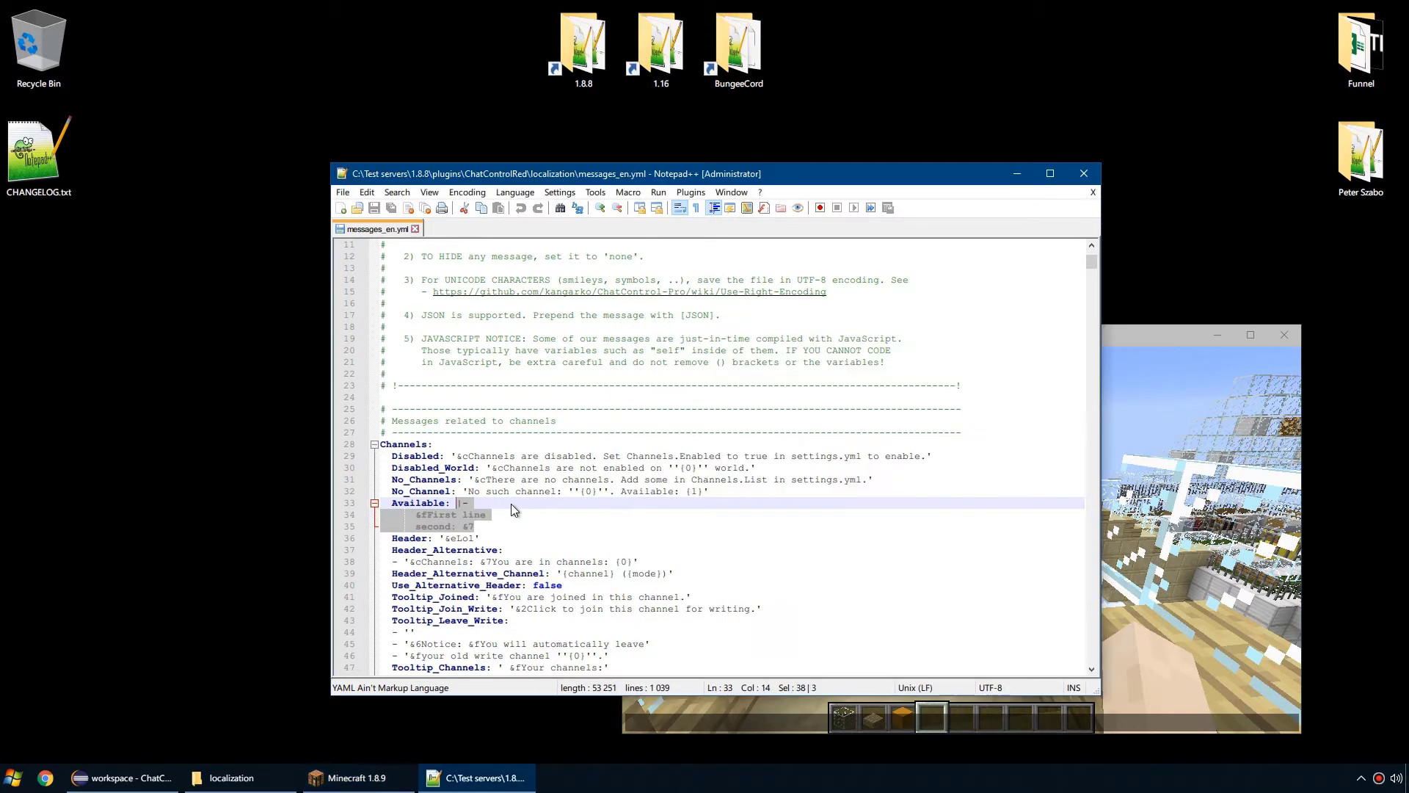
{"action": "key", "text": "ctrl+f"}
{"action": "type", "text": "there is no"}
{"action": "key", "text": "Return"}
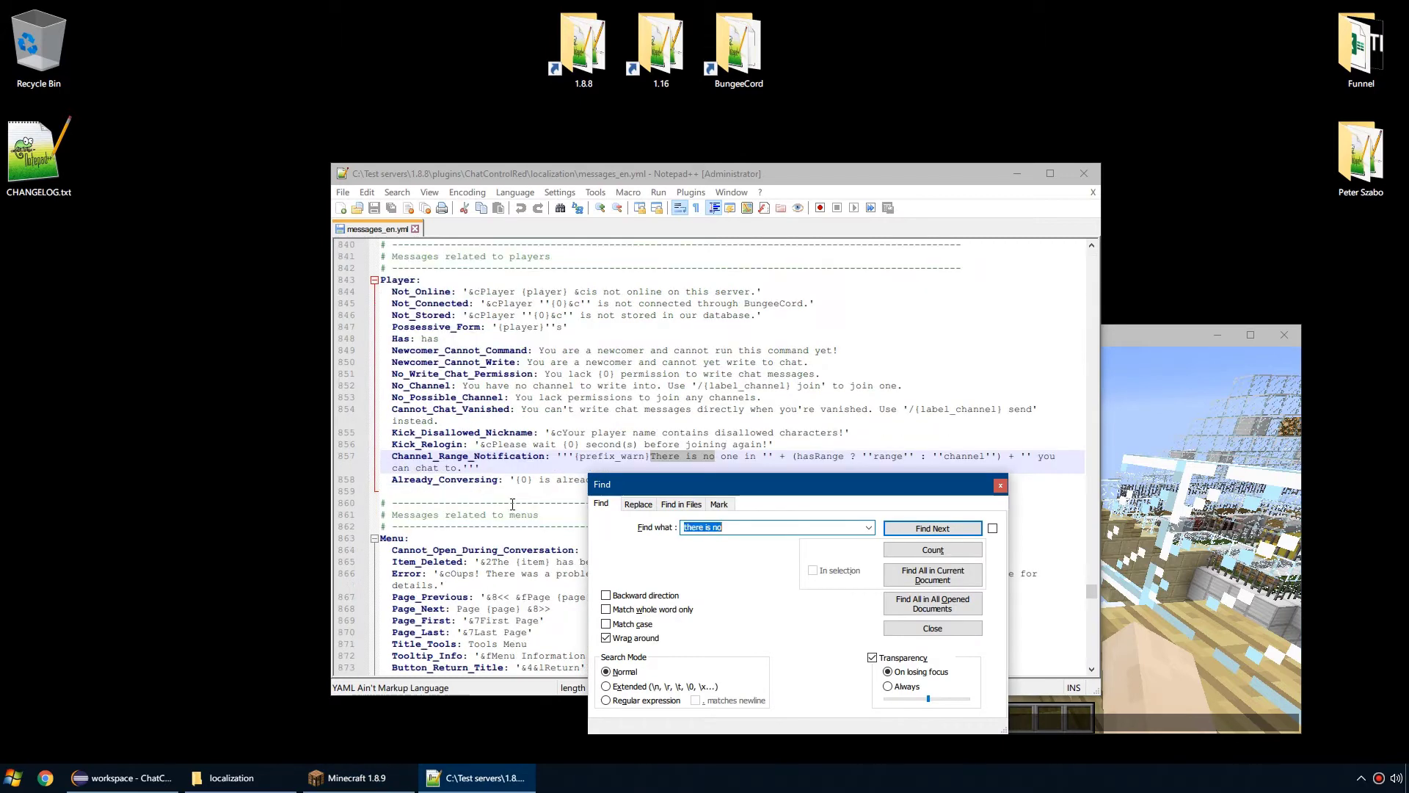
{"action": "key", "text": "Escape"}
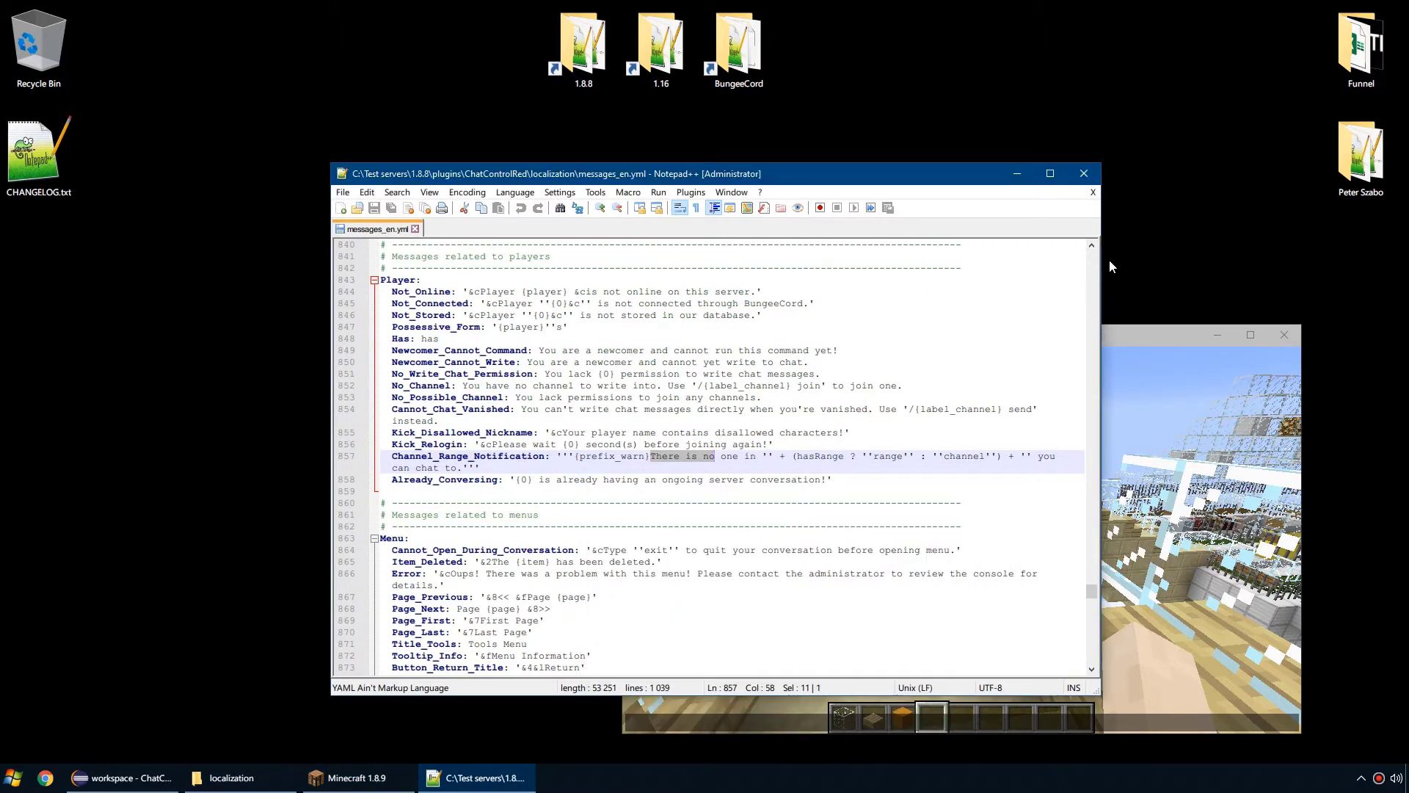
Step: Widen and reposition the Notepad++ window so Channel_Range_Notification fits on one line, then highlight that key
{"action": "left_click_drag", "start_coordinate": [1101, 254], "coordinate": [1407, 286]}
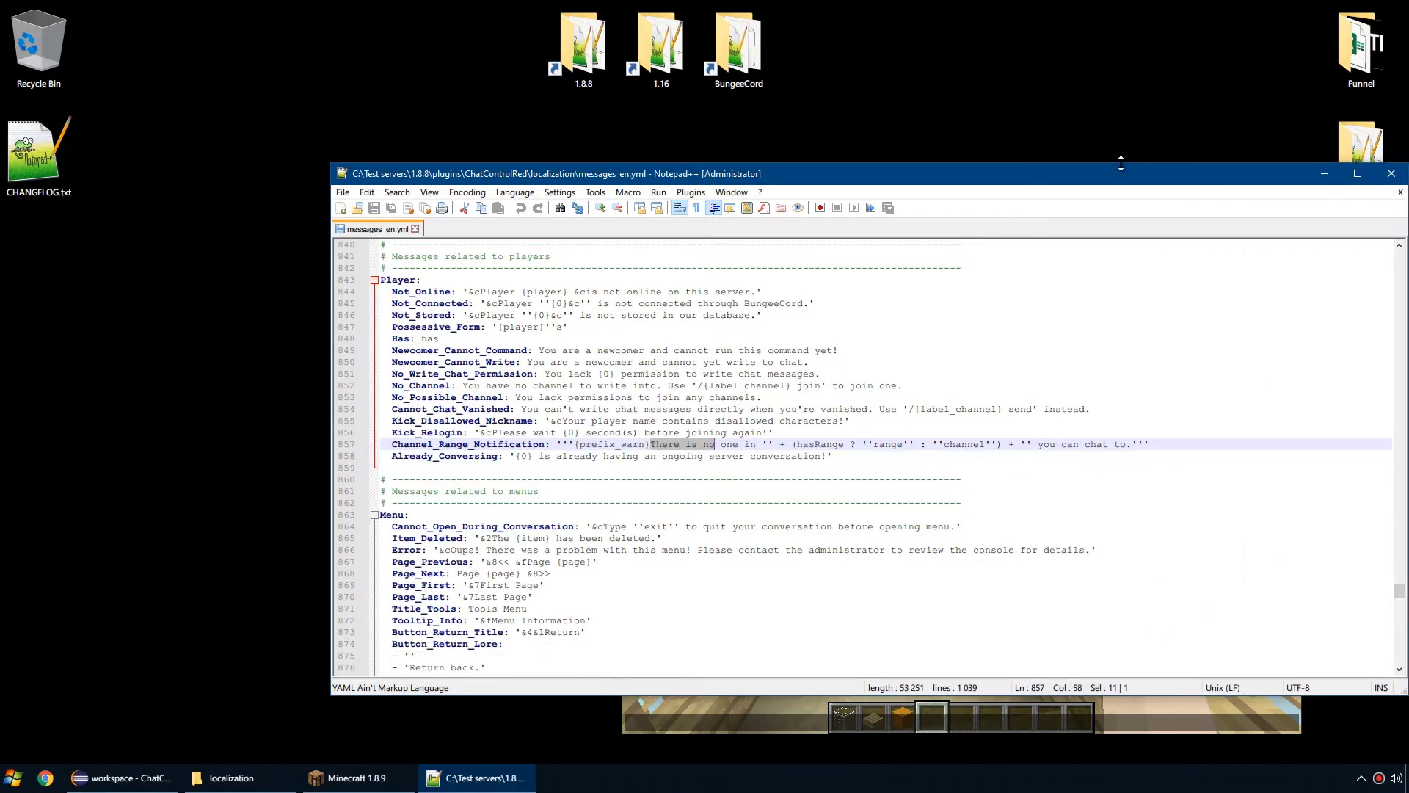
{"action": "left_click_drag", "start_coordinate": [1113, 171], "coordinate": [1112, 219]}
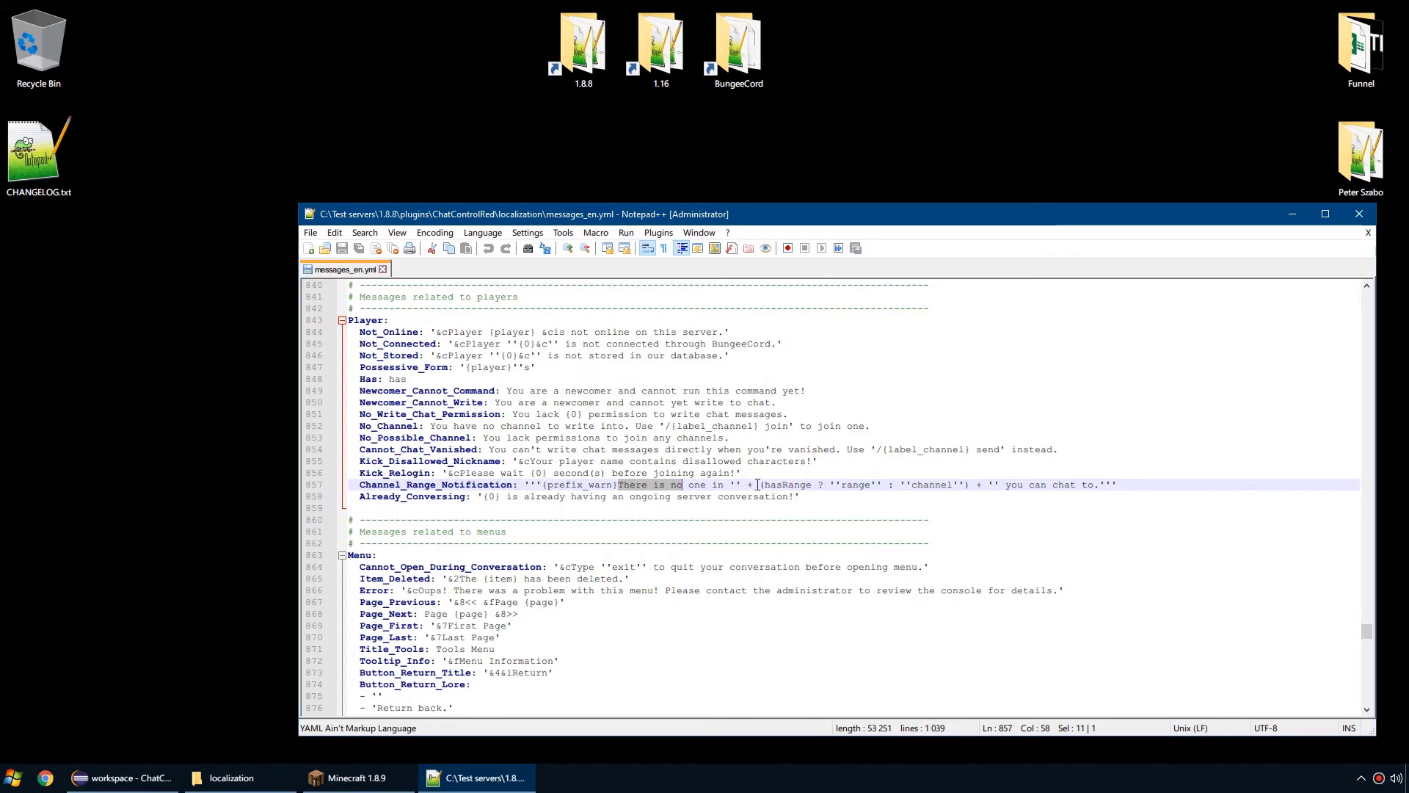
{"action": "left_click_drag", "start_coordinate": [362, 485], "coordinate": [513, 484]}
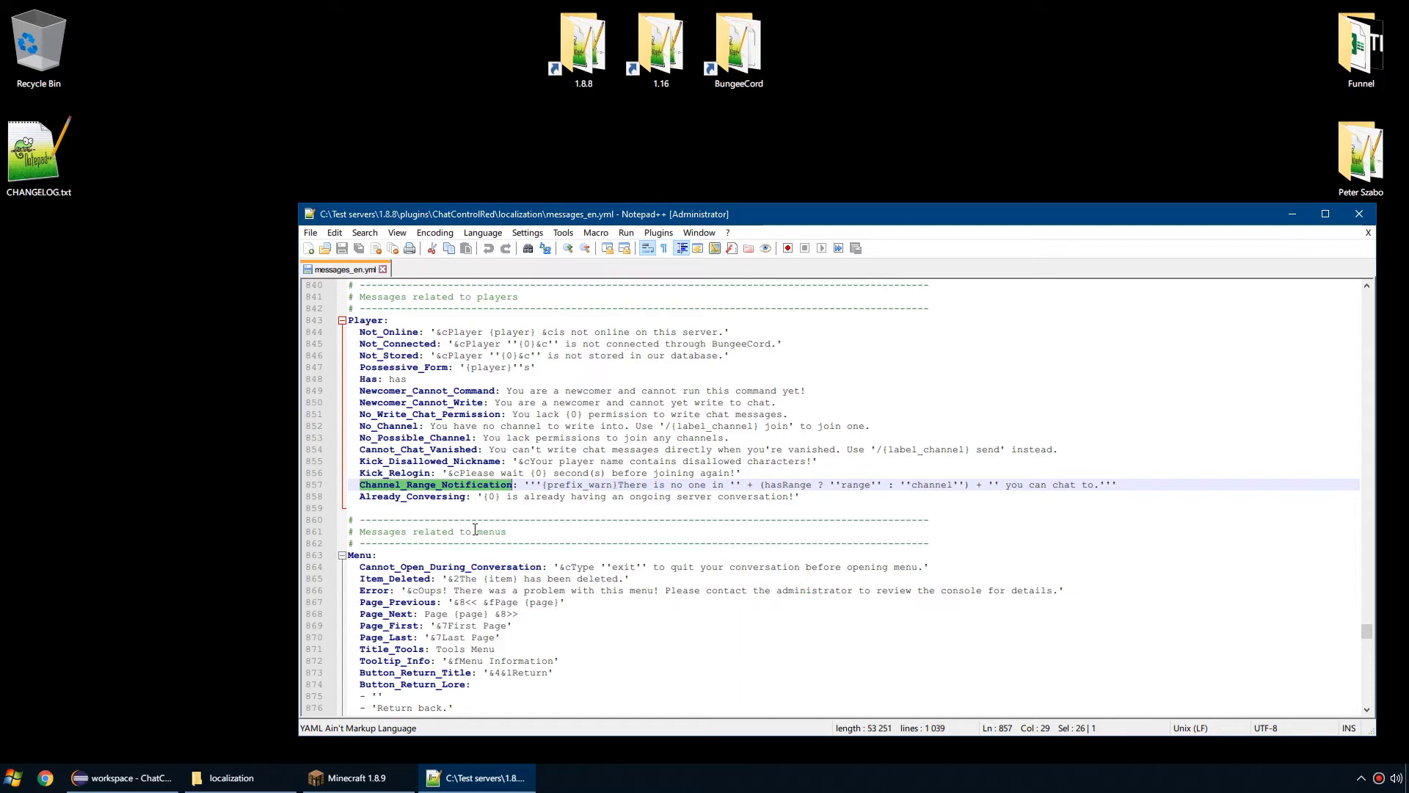
Step: Open the AWW whiteboard in Chrome, start a drawing board and choose green as the pencil colour
{"action": "left_click", "coordinate": [45, 777]}
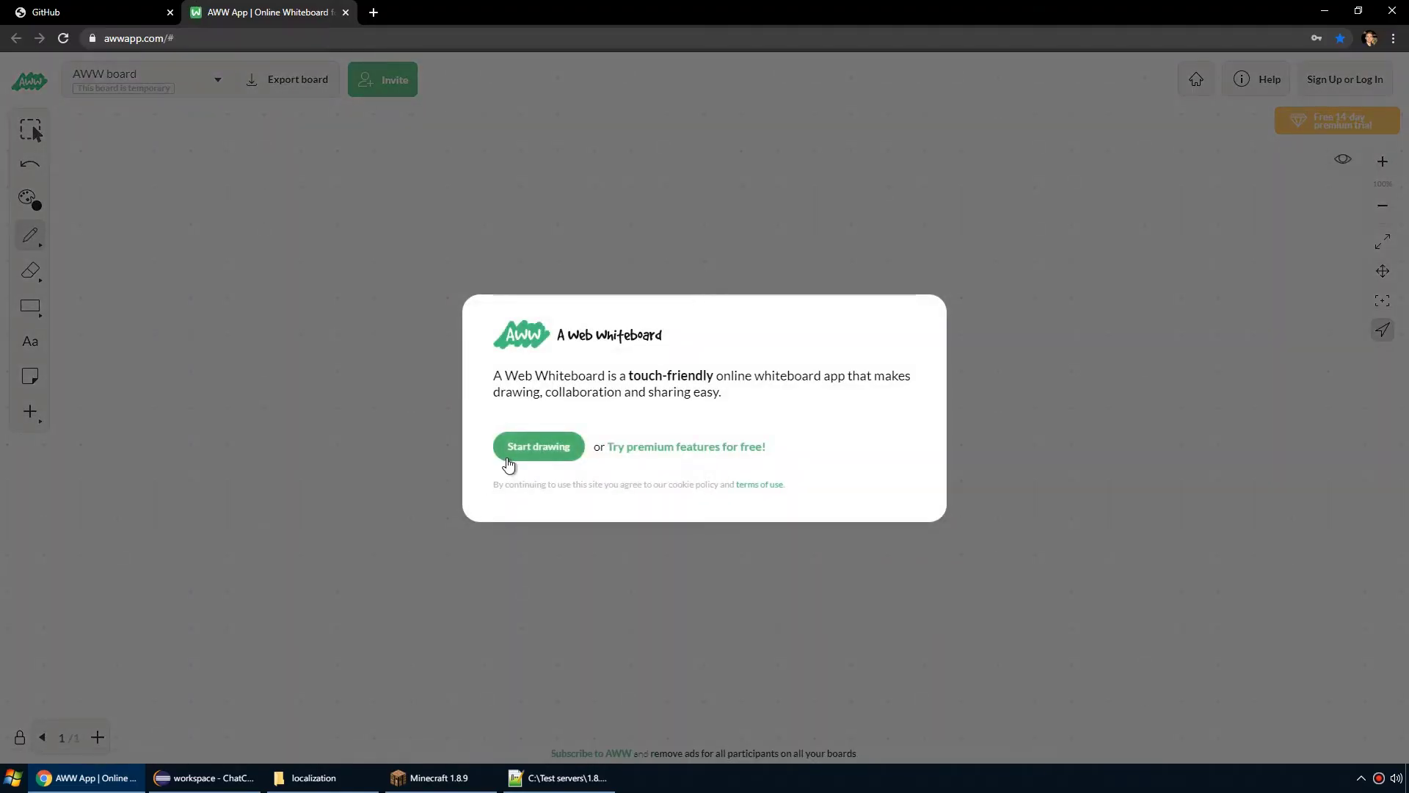
{"action": "left_click", "coordinate": [505, 449]}
{"action": "mouse_move", "coordinate": [34, 213]}
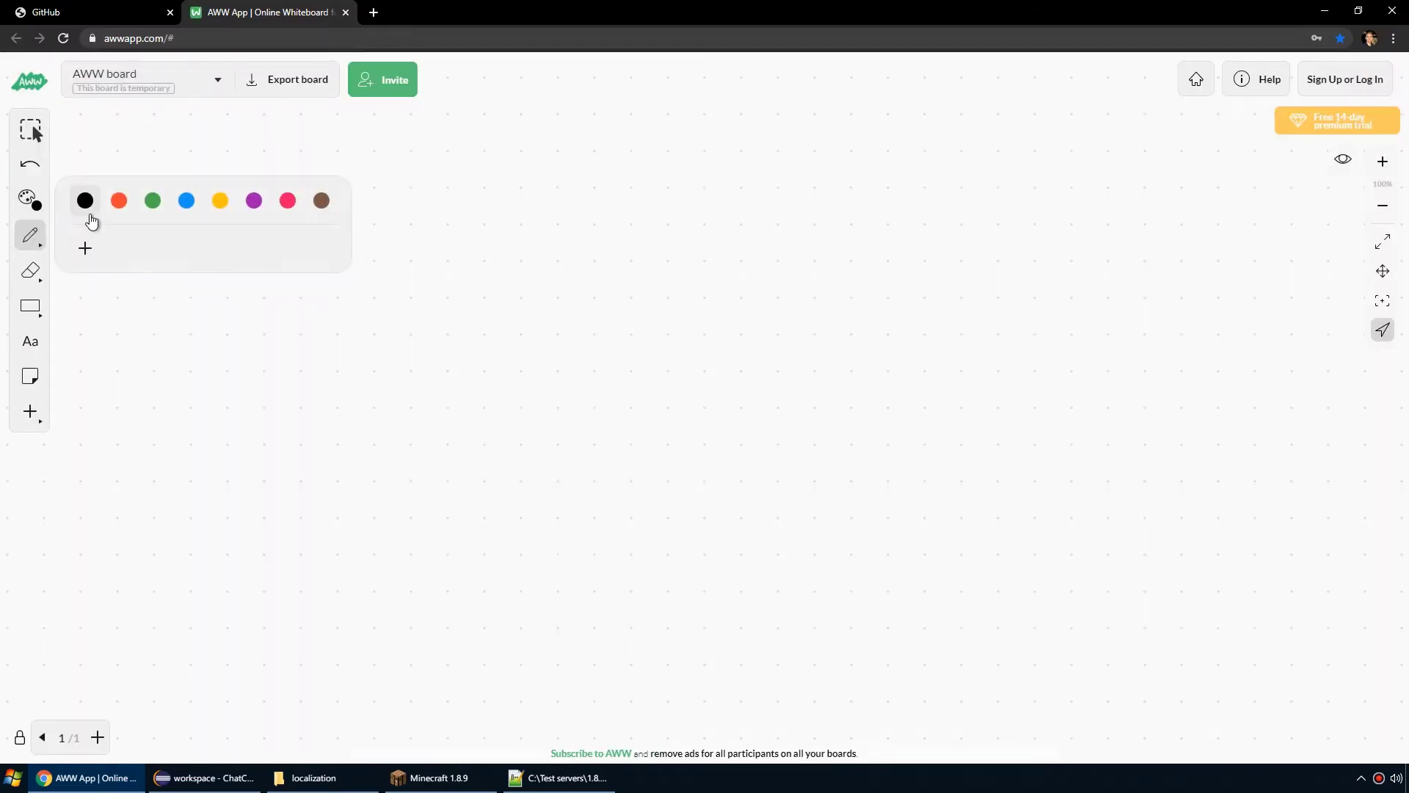
{"action": "left_click", "coordinate": [151, 200]}
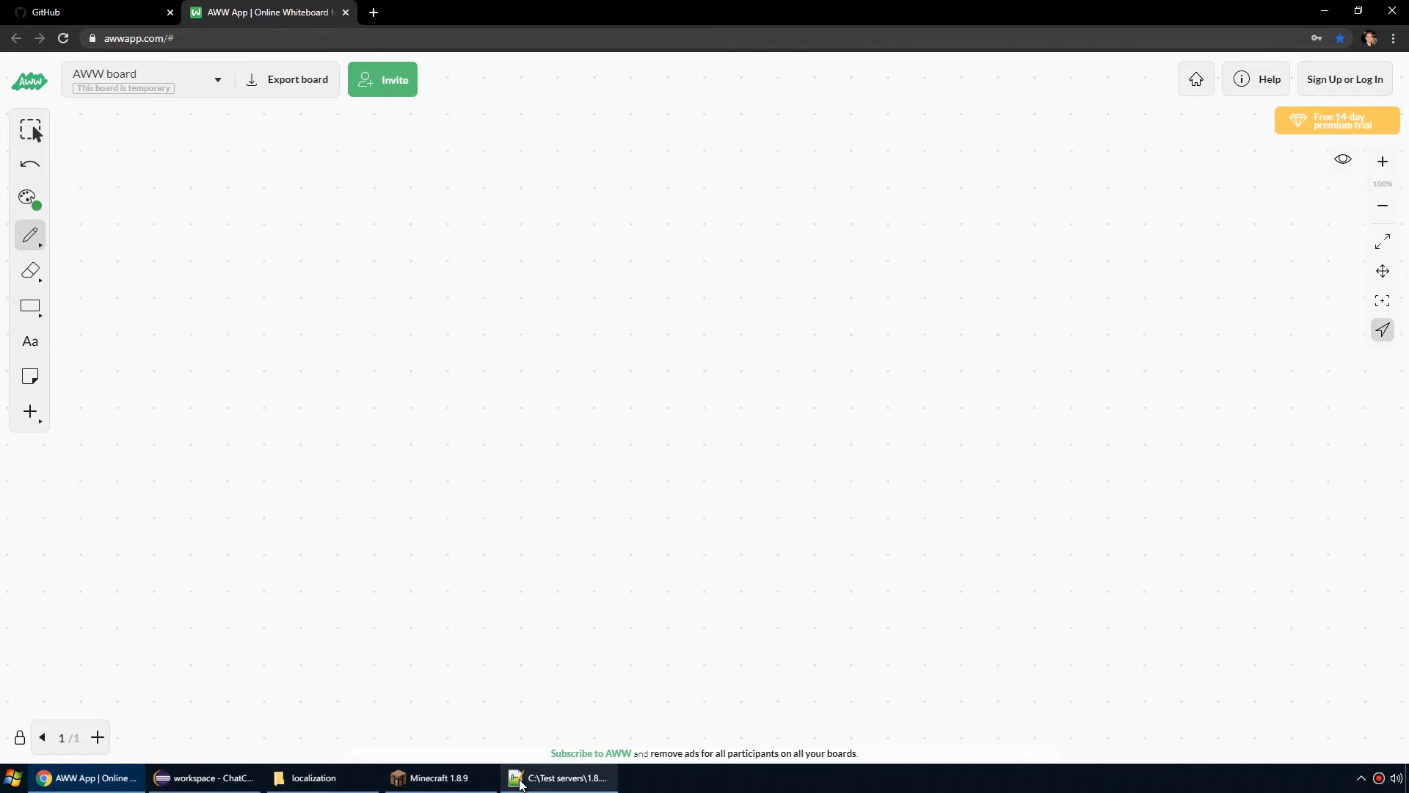
Step: Return to Notepad++, search messages_en.yml for "please move" and close the search
{"action": "left_click", "coordinate": [559, 777]}
{"action": "key", "text": "ctrl+f"}
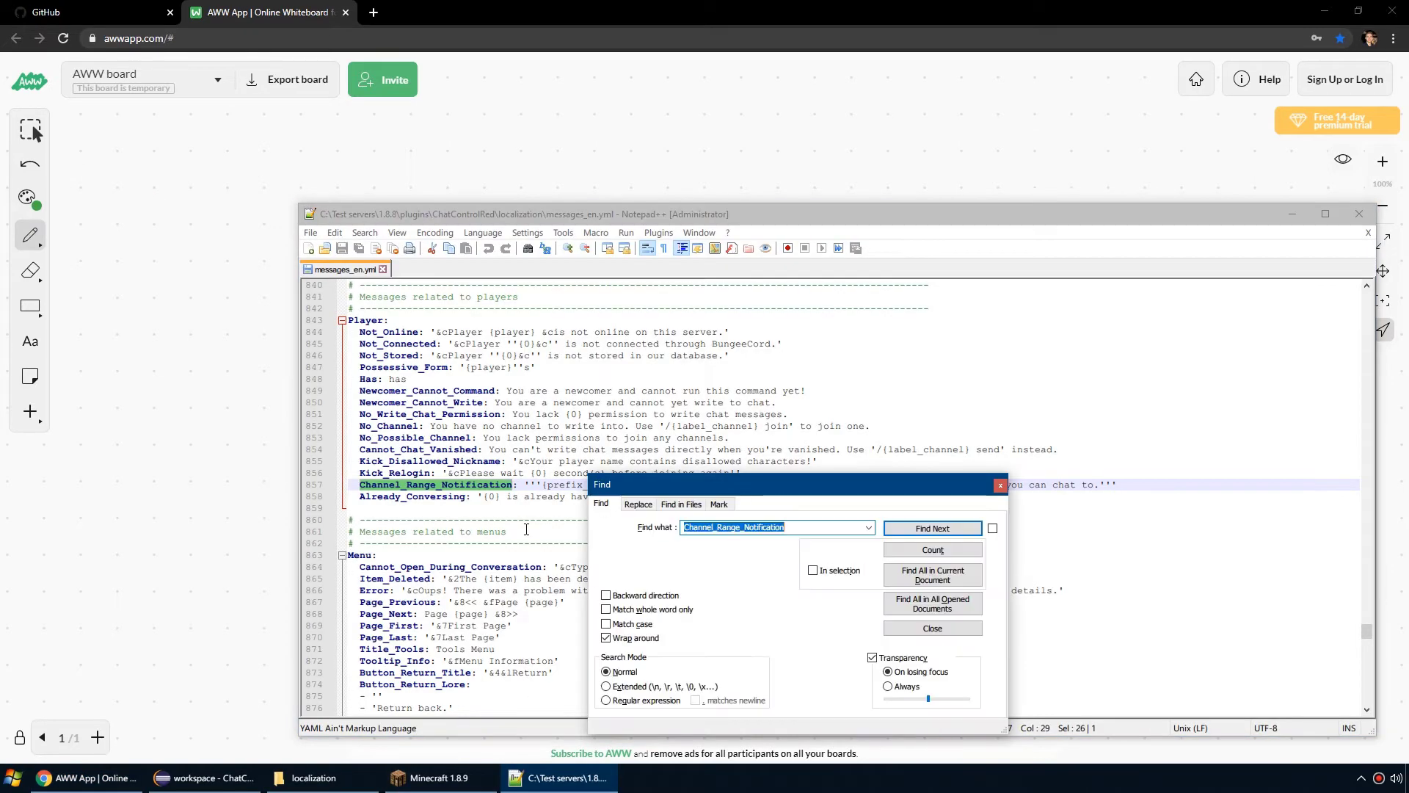
{"action": "type", "text": "please move"}
{"action": "key", "text": "Return"}
{"action": "left_click", "coordinate": [932, 629]}
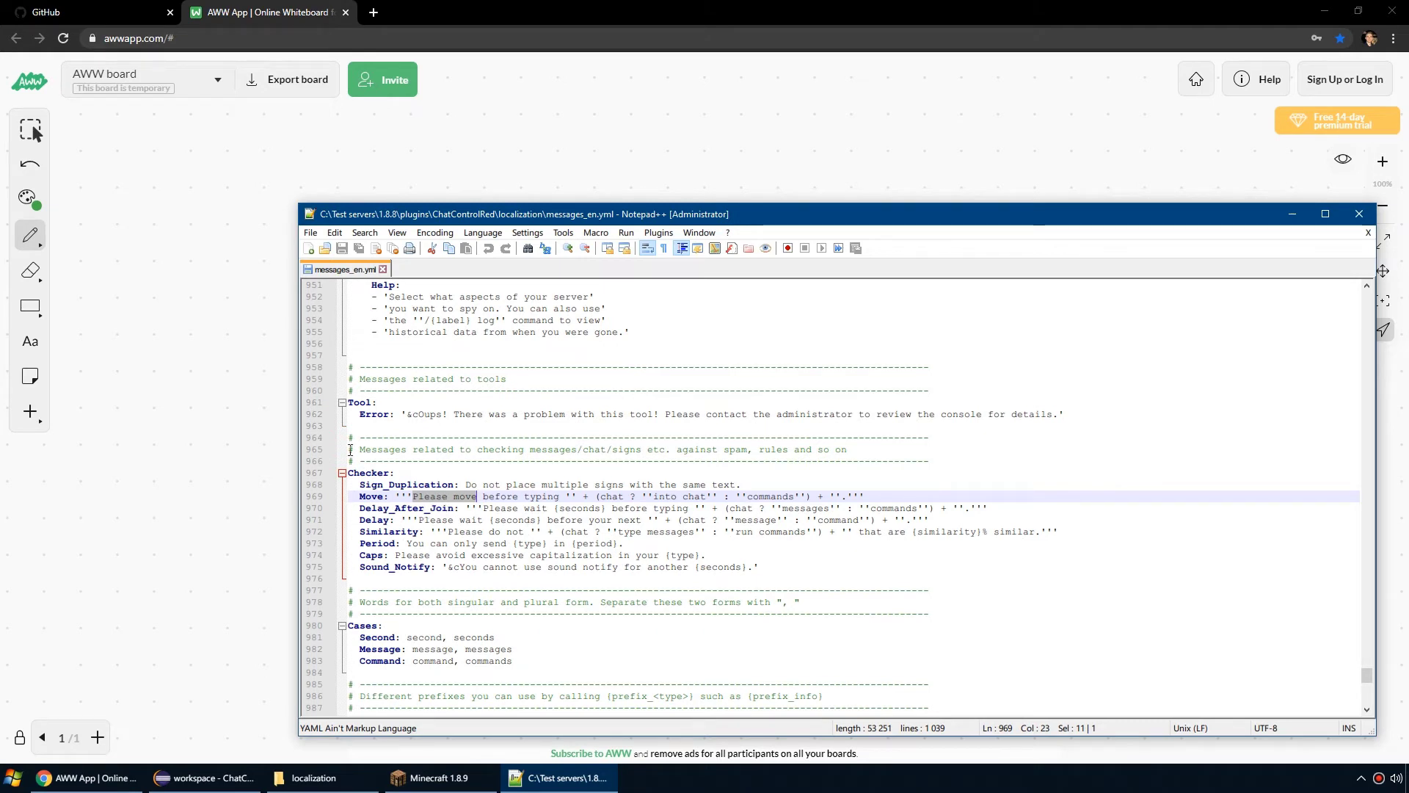
Step: Handwrite the labels "Chat :" and "Comm :" in black on the AWW whiteboard, one below the other
{"action": "left_click", "coordinate": [29, 198]}
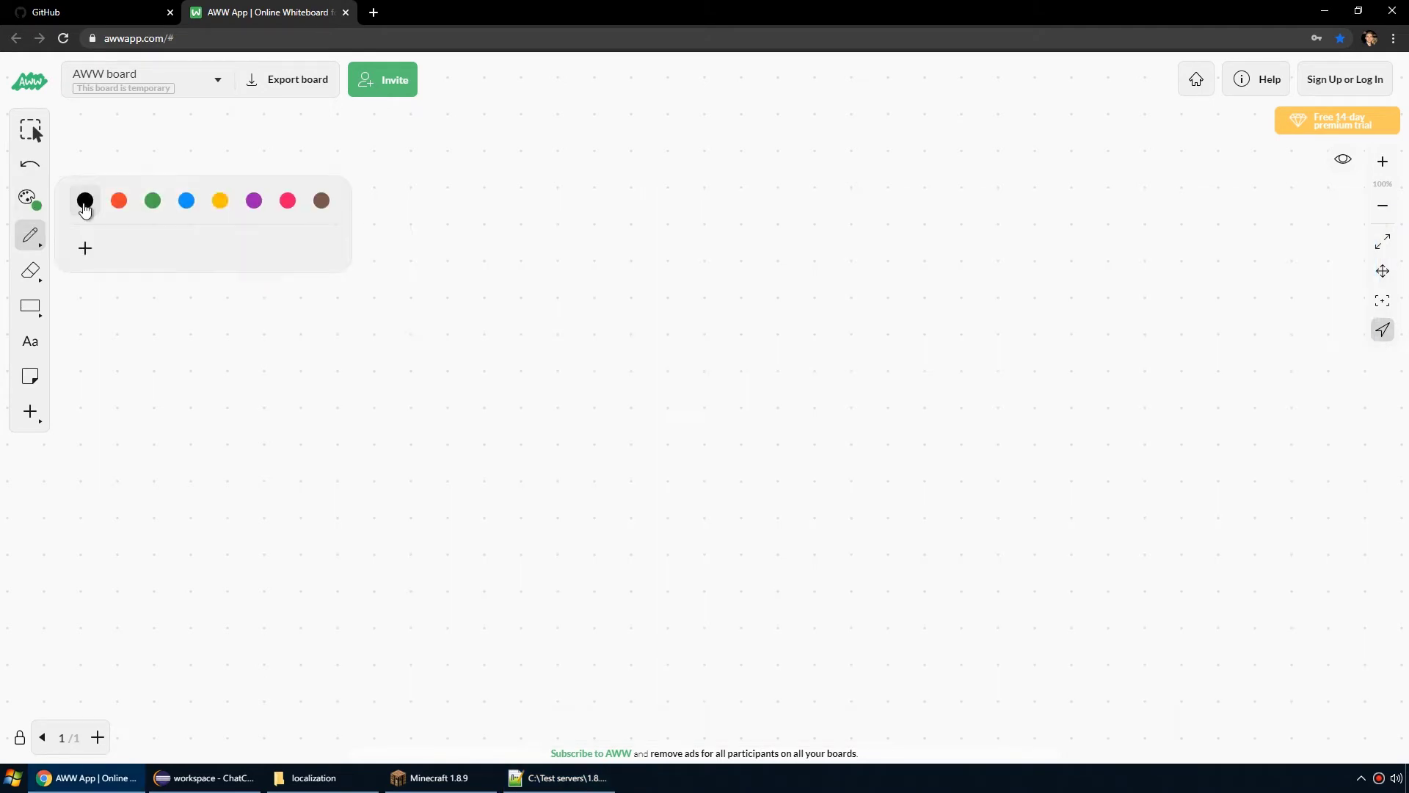
{"action": "left_click", "coordinate": [83, 205]}
{"action": "mouse_move", "coordinate": [340, 233]}
{"action": "left_mouse_down"}
{"action": "mouse_move", "coordinate": [328, 229]}
{"action": "mouse_move", "coordinate": [362, 229]}
{"action": "mouse_move", "coordinate": [386, 264]}
{"action": "mouse_move", "coordinate": [327, 289]}
{"action": "mouse_move", "coordinate": [348, 317]}
{"action": "mouse_move", "coordinate": [442, 312]}
{"action": "left_mouse_up"}
{"action": "left_click", "coordinate": [436, 243]}
{"action": "left_click", "coordinate": [433, 251]}
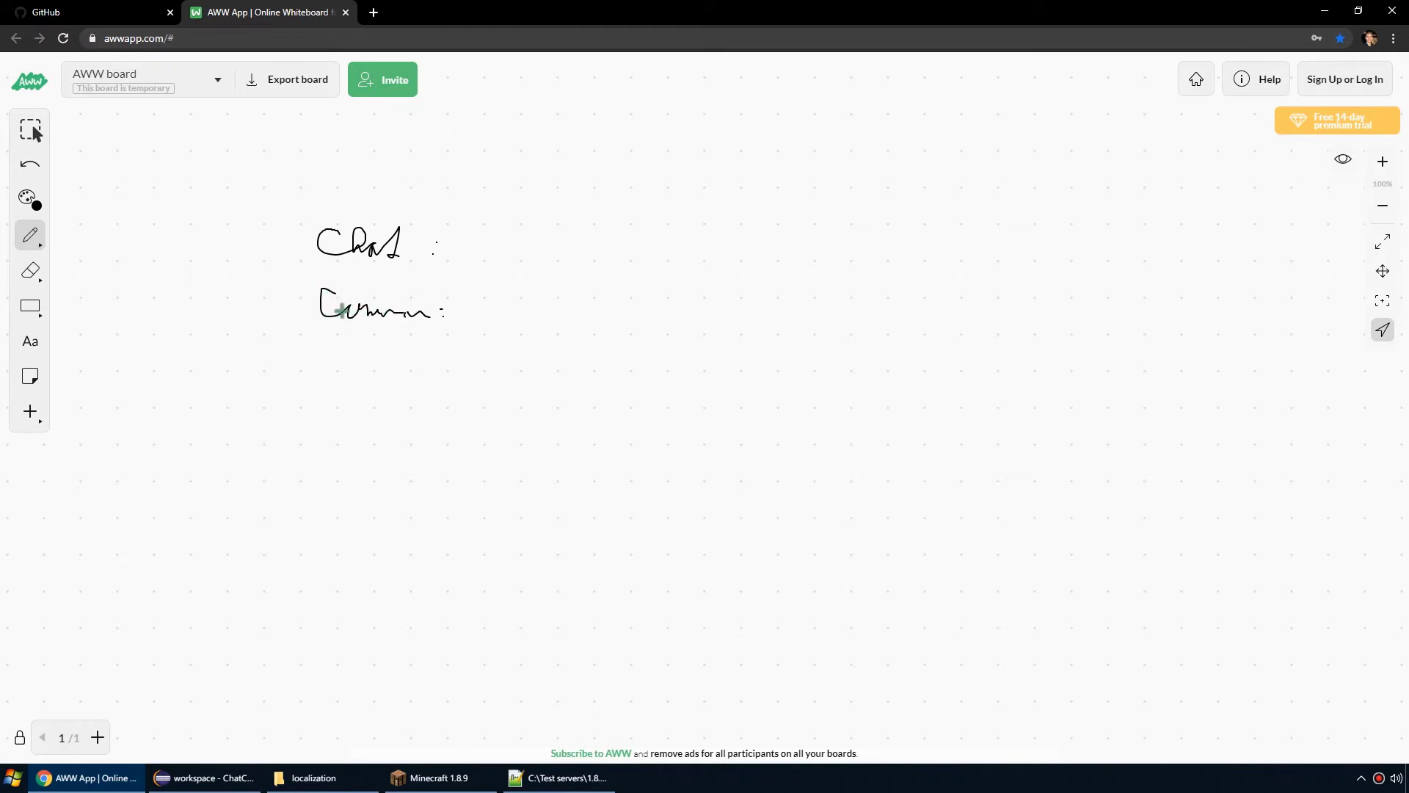
Step: Draw a long black horizontal line after each of the two handwritten labels
{"action": "left_click", "coordinate": [27, 199]}
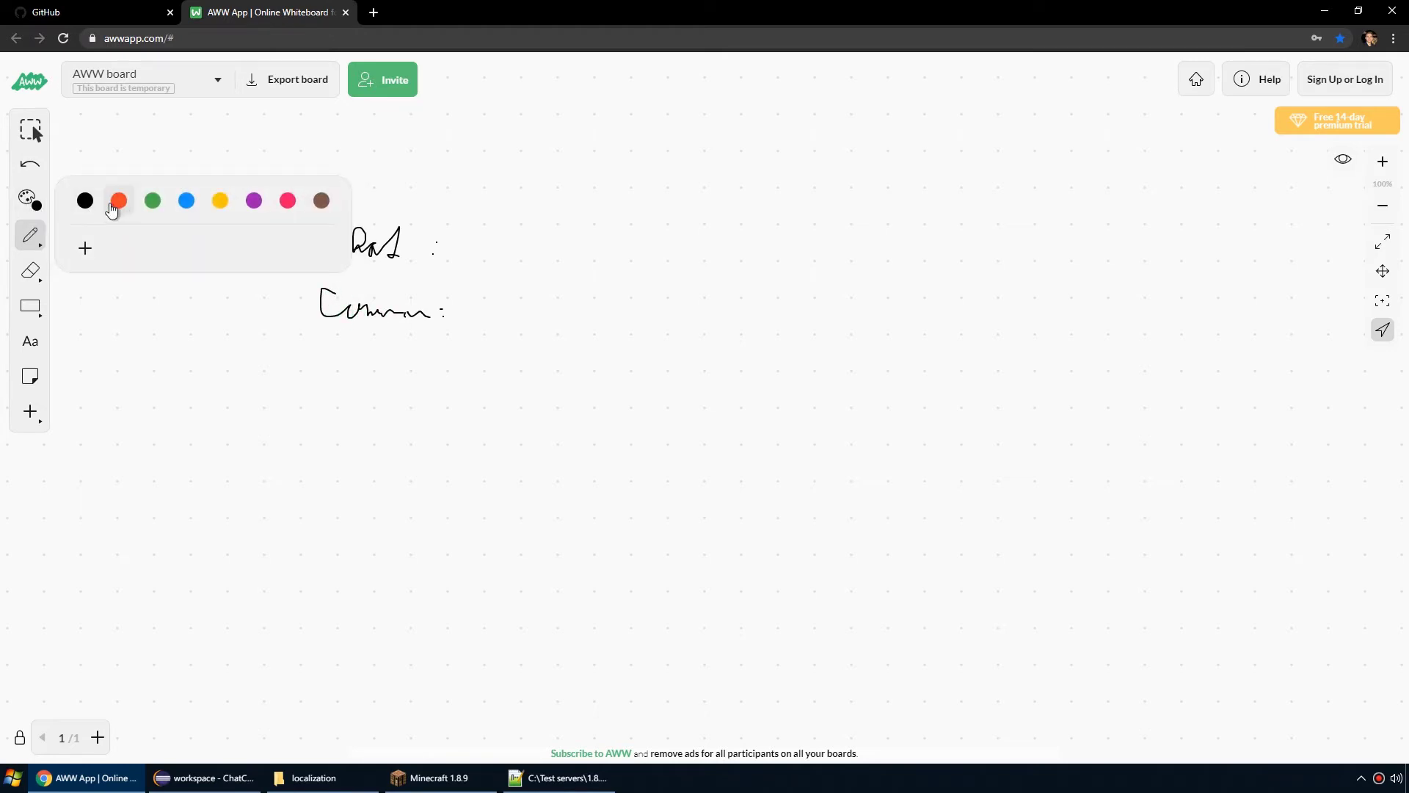
{"action": "left_click", "coordinate": [94, 201]}
{"action": "left_click_drag", "start_coordinate": [483, 251], "coordinate": [761, 243]}
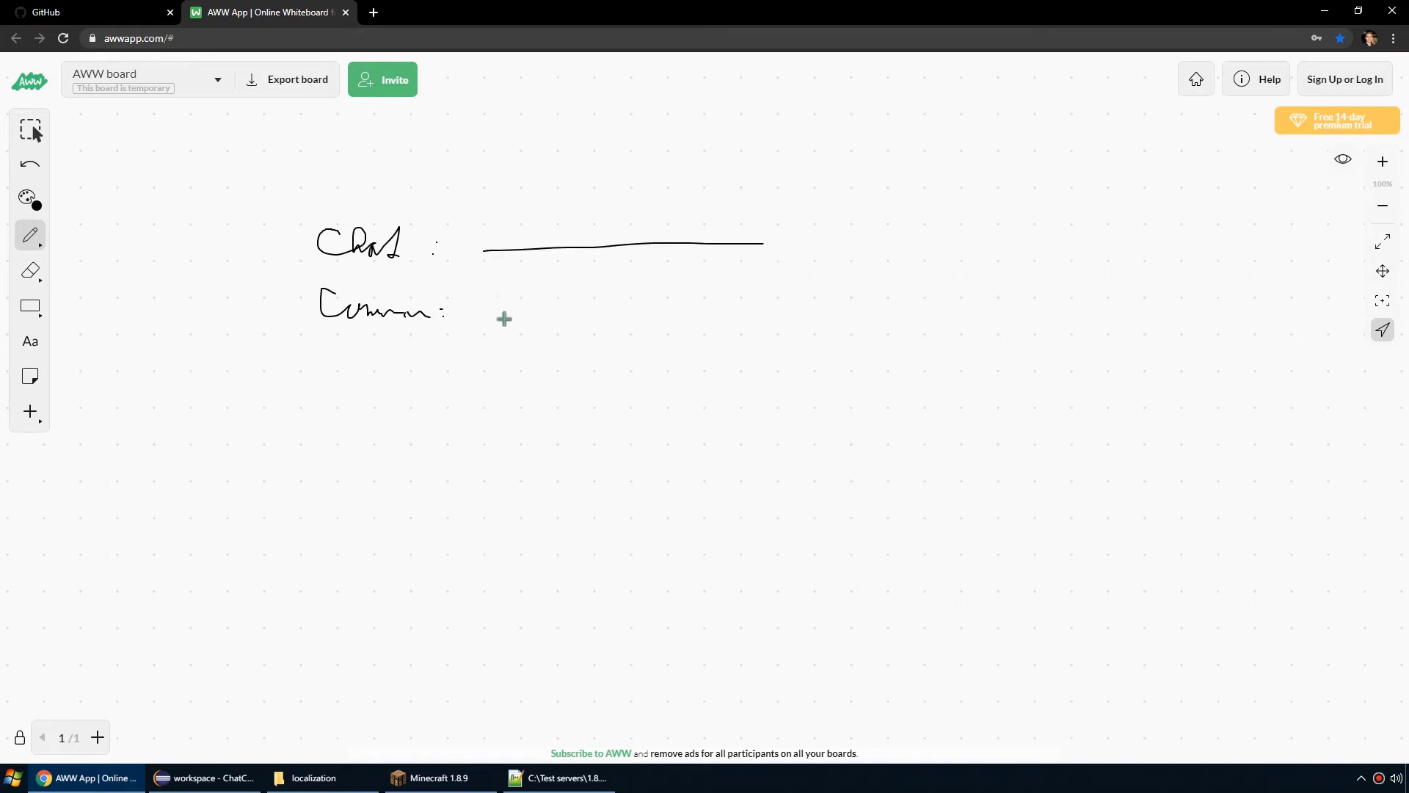
{"action": "left_click_drag", "start_coordinate": [483, 324], "coordinate": [768, 316]}
Step: Draw a shorter green horizontal line after each of the two black lines
{"action": "left_click", "coordinate": [28, 200]}
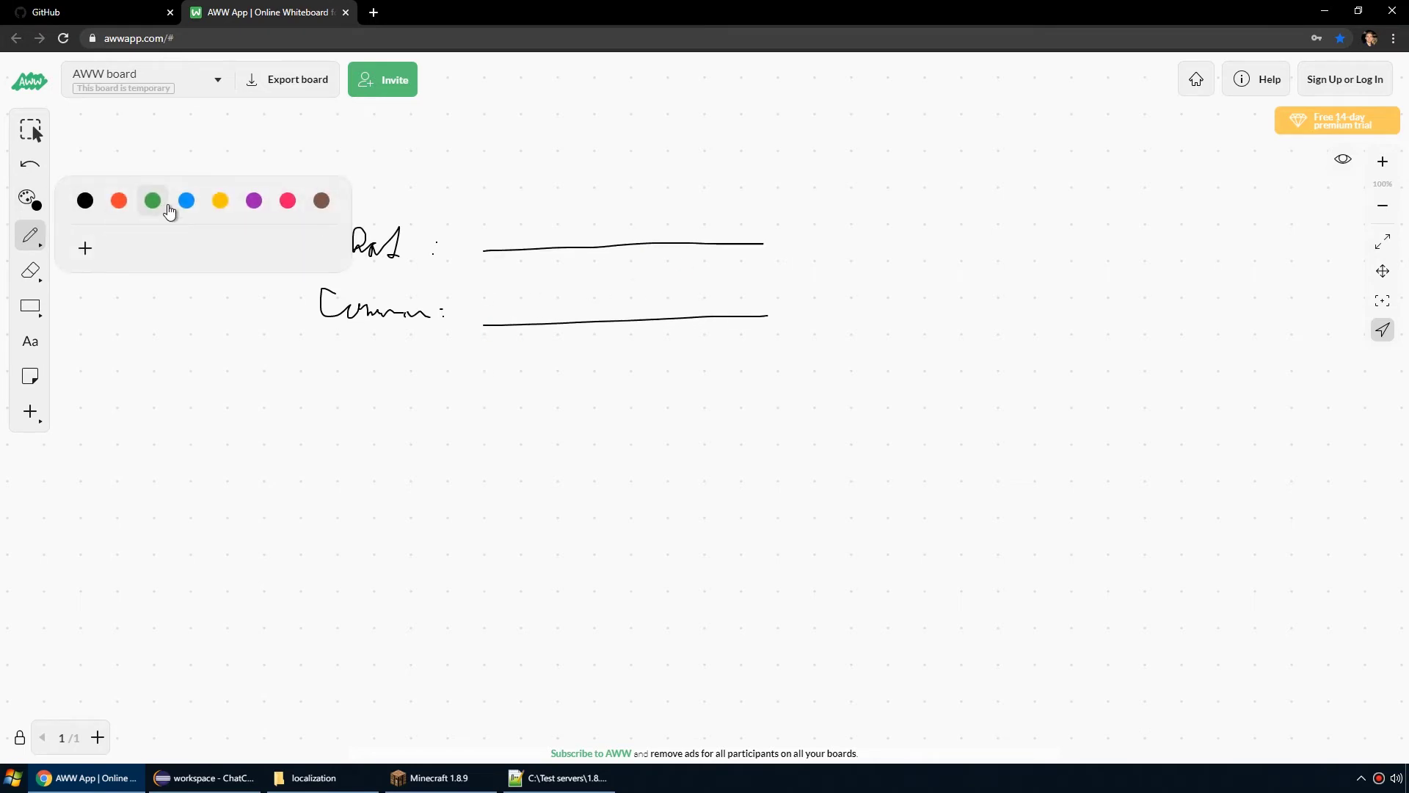
{"action": "left_click", "coordinate": [153, 202]}
{"action": "left_click_drag", "start_coordinate": [791, 244], "coordinate": [928, 245]}
{"action": "left_click_drag", "start_coordinate": [801, 309], "coordinate": [938, 305]}
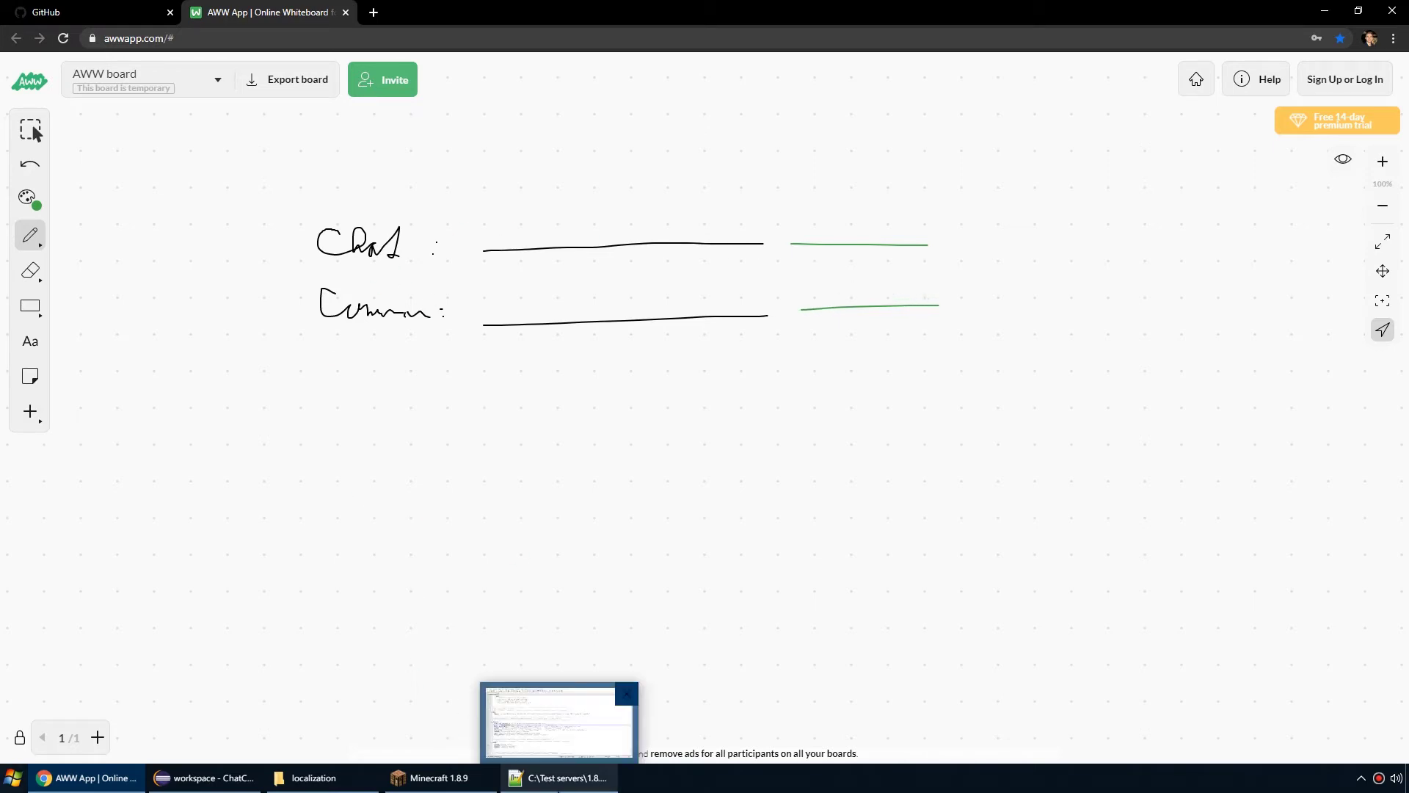
Step: Switch to Notepad++ and try renaming the Move key to Move_Chat with a separate Move_Comma entry beneath it, and undo the edits
{"action": "left_click", "coordinate": [559, 777]}
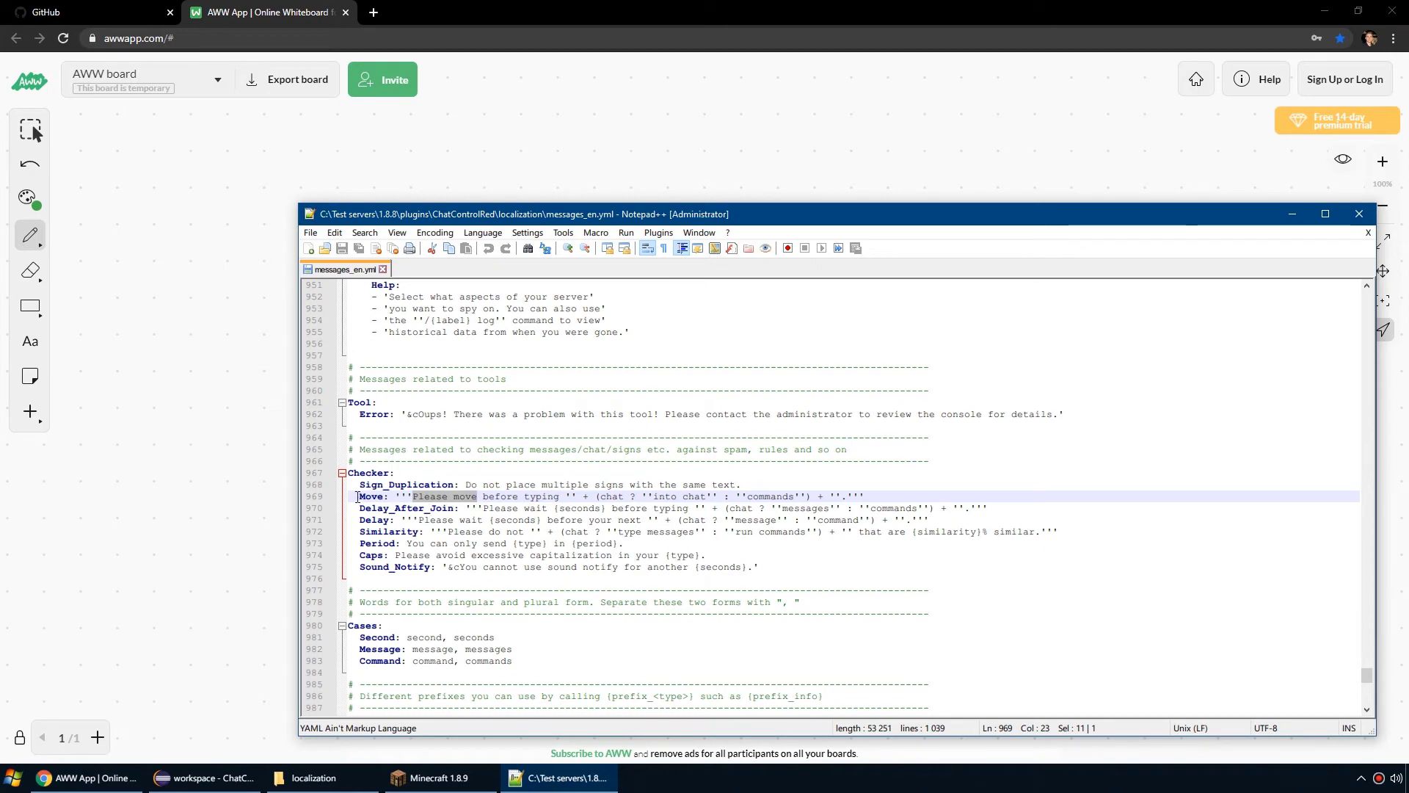
{"action": "left_click", "coordinate": [380, 496]}
{"action": "type", "text": "_Chat"}
{"action": "key", "text": "End"}
{"action": "key", "text": "Return"}
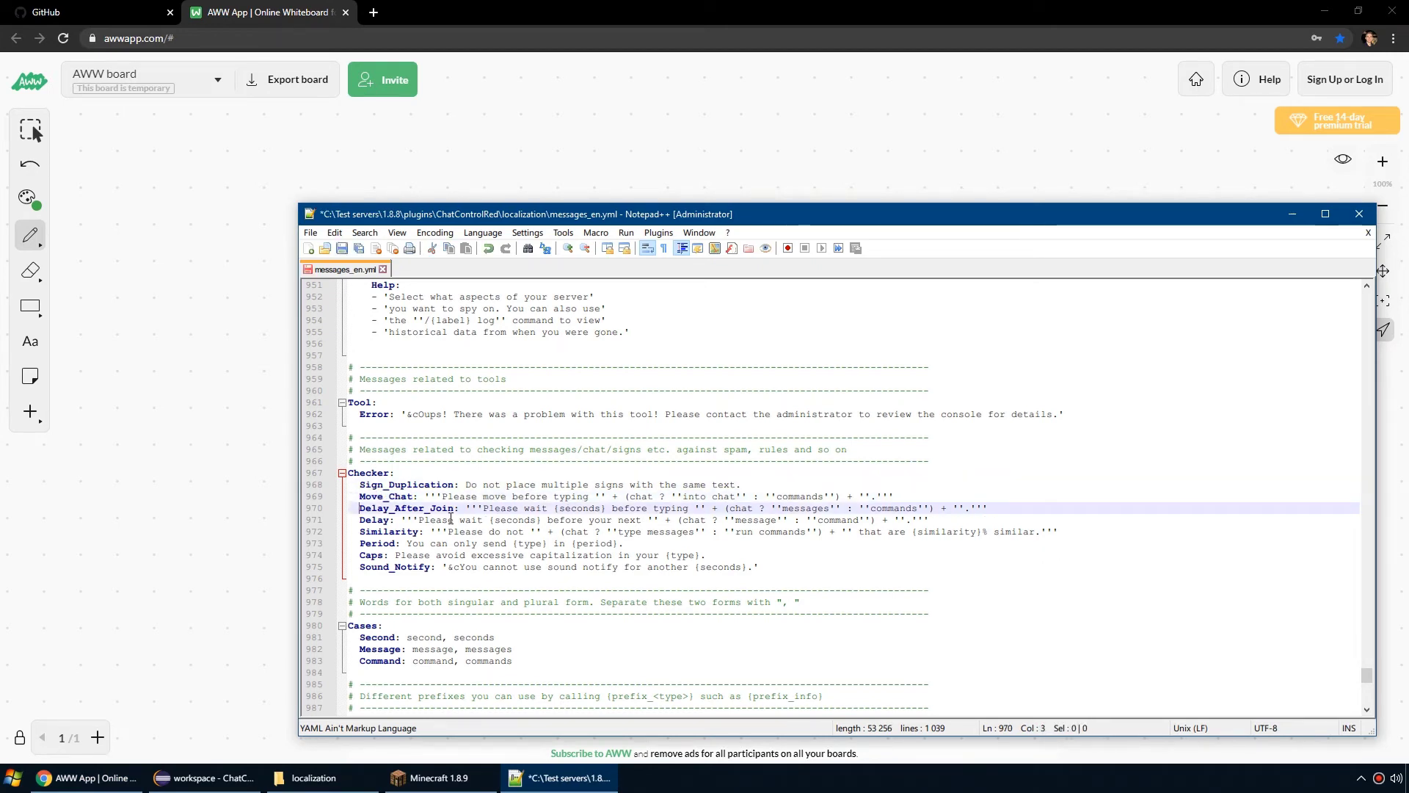
{"action": "type", "text": "Move_Comma"}
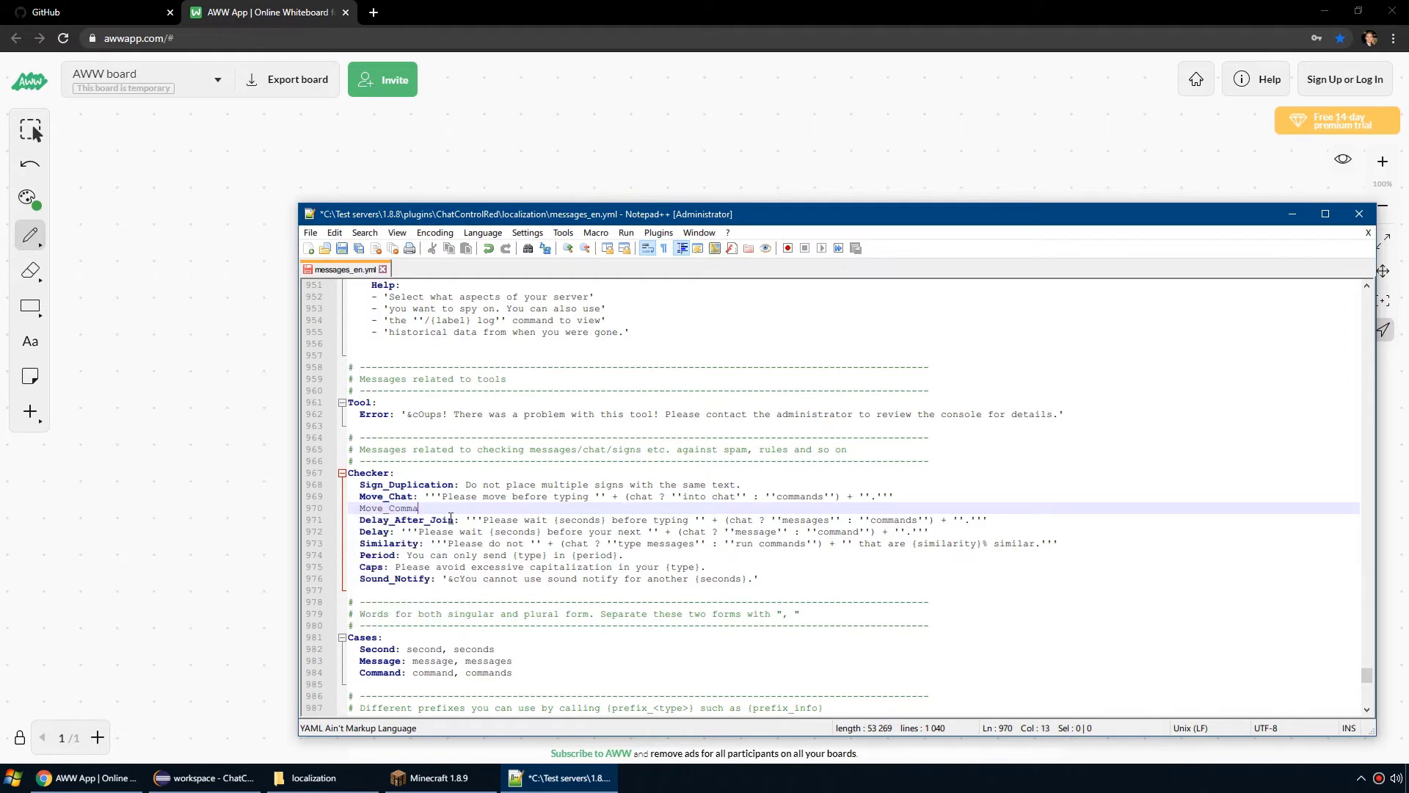
{"action": "key", "text": "ctrl+z"}
{"action": "key", "text": "ctrl+z"}
{"action": "key", "text": "ctrl+z"}
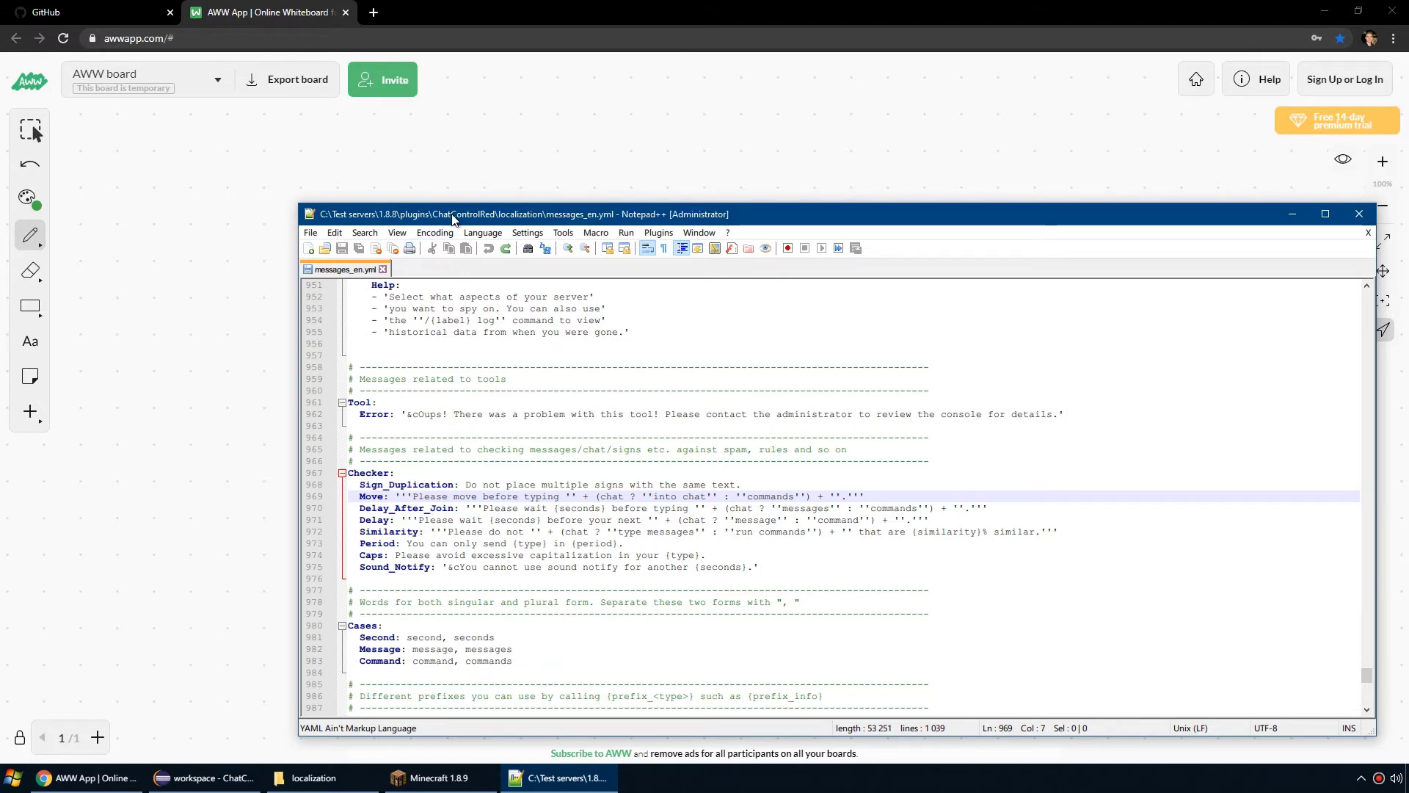
{"action": "left_click_drag", "start_coordinate": [451, 214], "coordinate": [459, 204]}
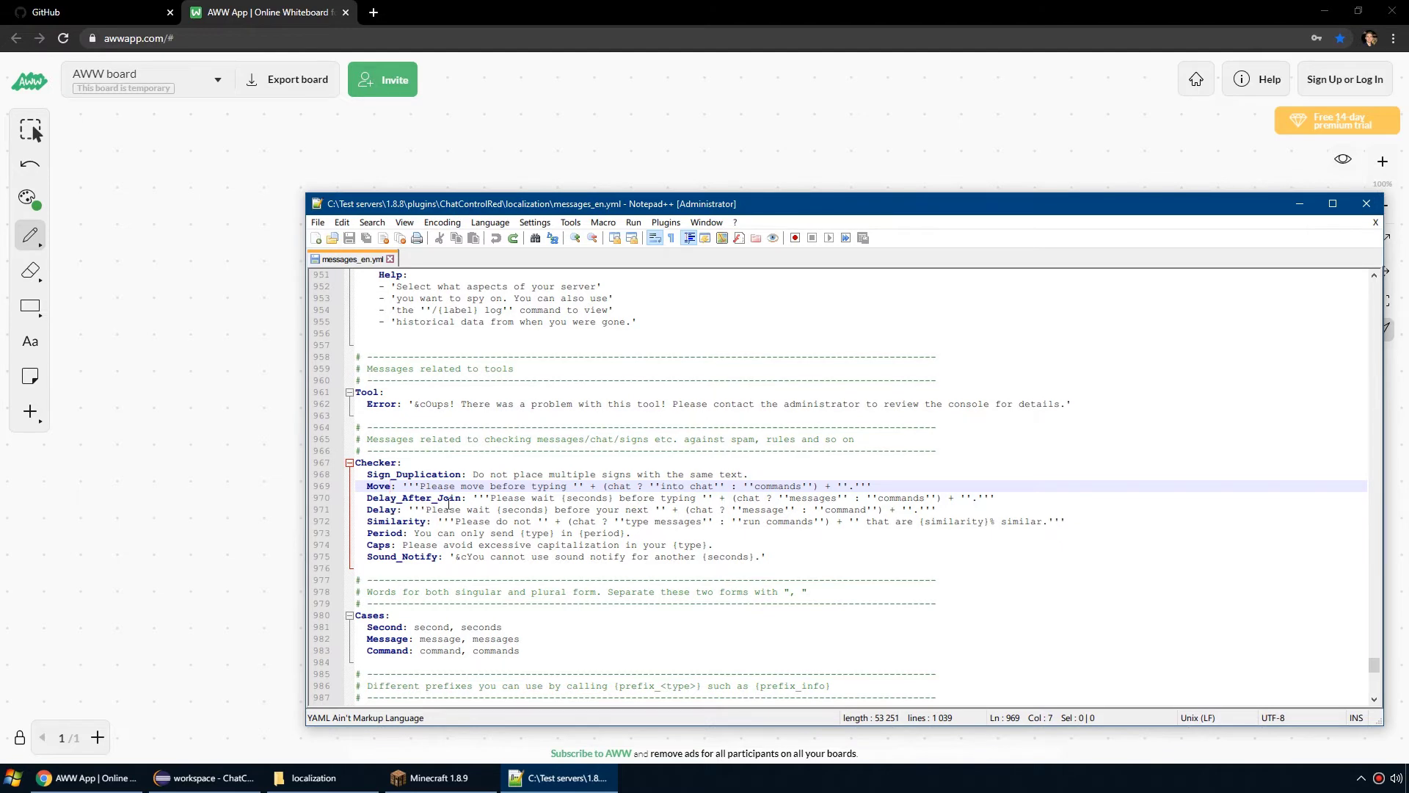
Step: Return to the whiteboard and handwrite the label "Hybrid" in black below the other two labels
{"action": "left_click", "coordinate": [183, 287]}
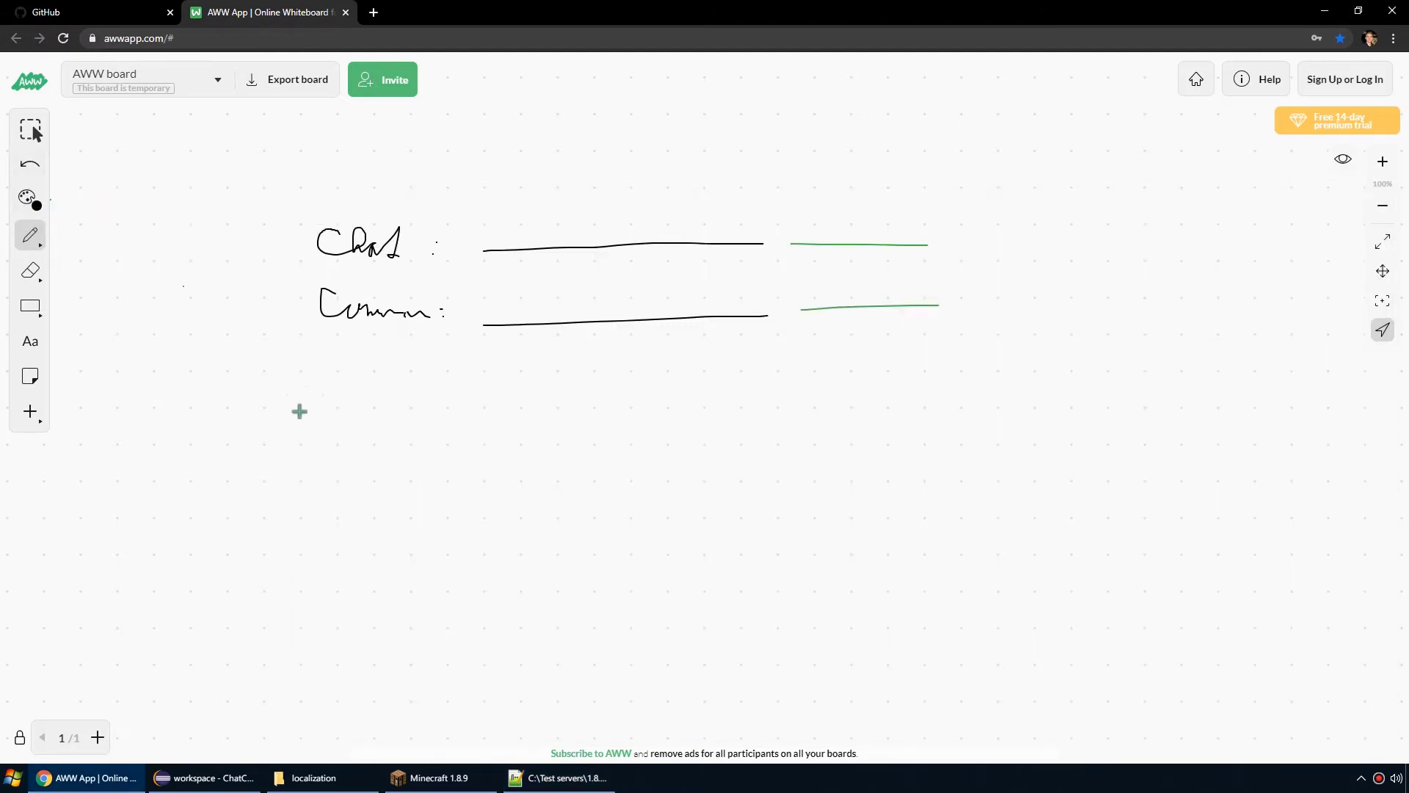
{"action": "mouse_move", "coordinate": [298, 408]}
{"action": "left_mouse_down"}
{"action": "mouse_move", "coordinate": [301, 452]}
{"action": "mouse_move", "coordinate": [323, 447]}
{"action": "mouse_move", "coordinate": [299, 475]}
{"action": "left_mouse_up"}
{"action": "mouse_move", "coordinate": [348, 407]}
{"action": "left_mouse_down"}
{"action": "mouse_move", "coordinate": [350, 449]}
{"action": "mouse_move", "coordinate": [383, 441]}
{"action": "mouse_move", "coordinate": [392, 456]}
{"action": "mouse_move", "coordinate": [448, 429]}
{"action": "left_mouse_up"}
{"action": "left_click", "coordinate": [398, 418]}
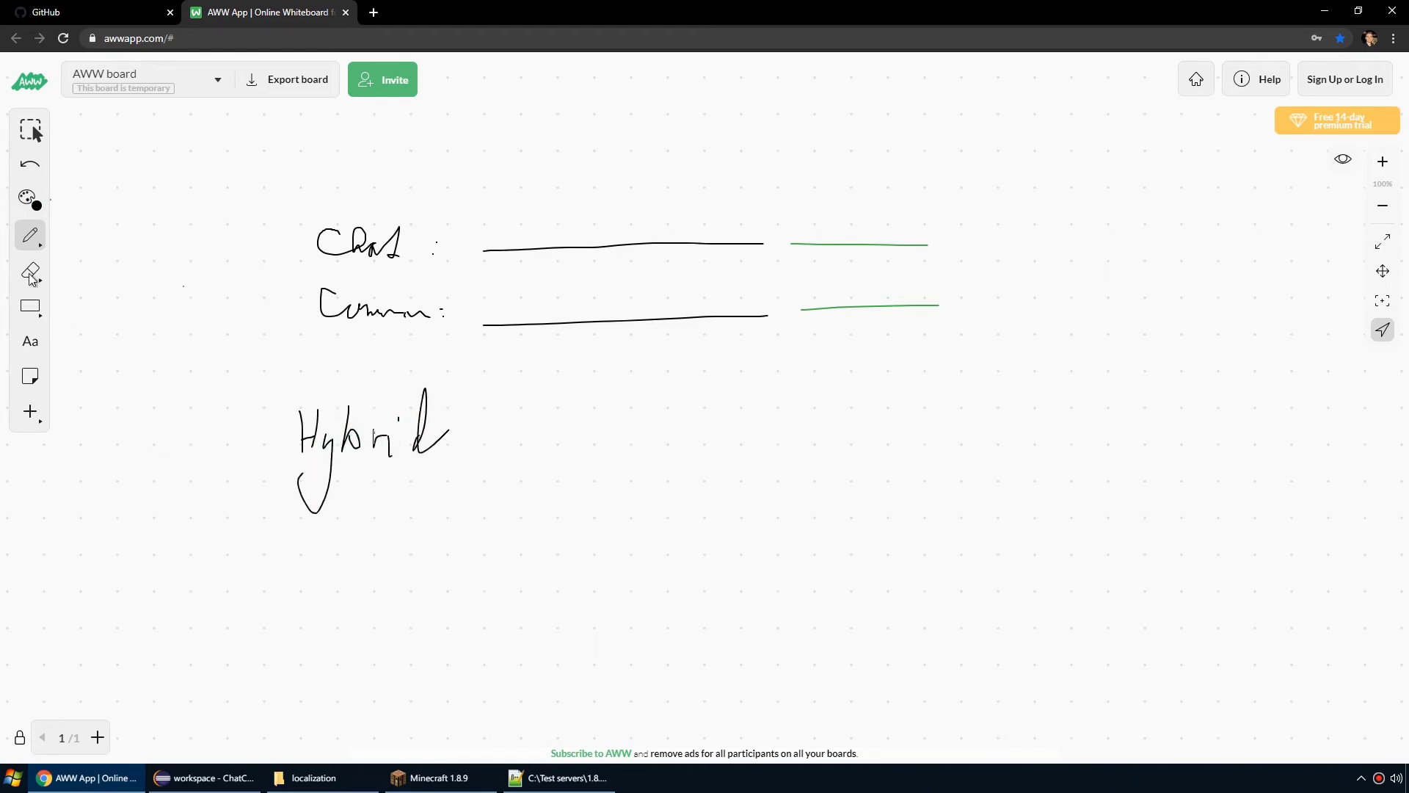
Step: Add the text "JavaScript JIT compiler" beneath the handwritten Hybrid label
{"action": "left_click", "coordinate": [32, 341]}
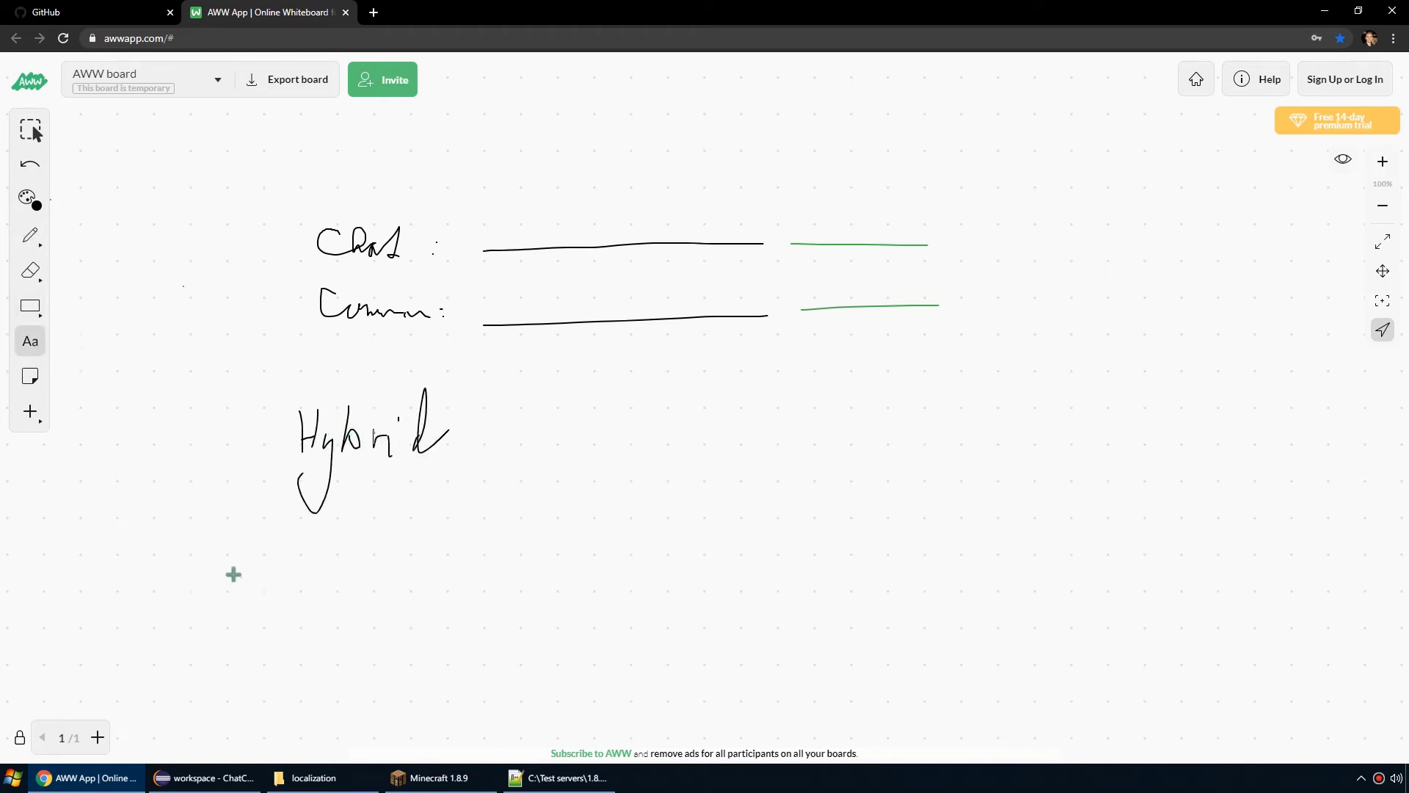
{"action": "left_click", "coordinate": [312, 565]}
{"action": "type", "text": "Java"}
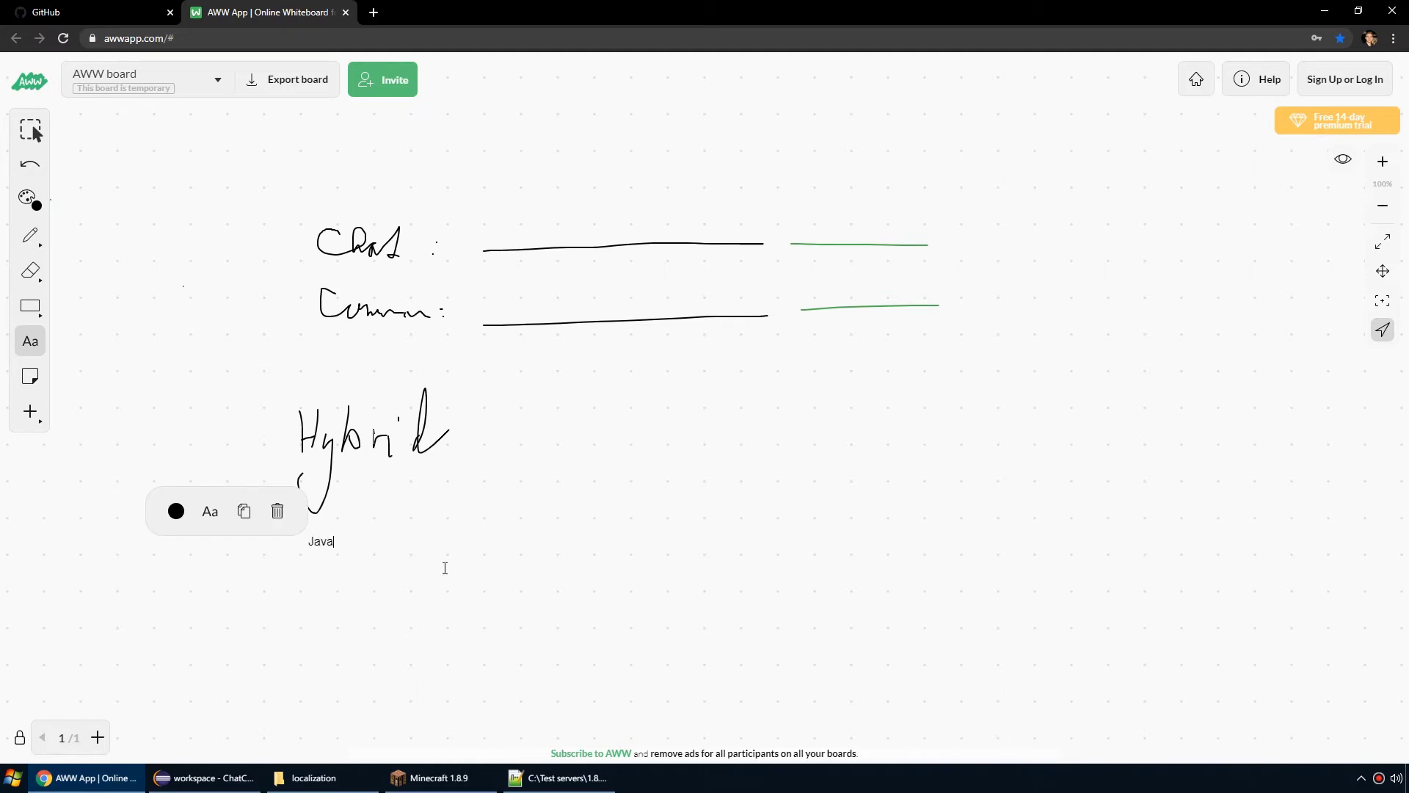
{"action": "type", "text": "Script JIOTT compiler"}
Step: Draw black brackets around the "JavaScript JIT compiler" text and strike a line through it
{"action": "left_click", "coordinate": [37, 200]}
{"action": "left_click", "coordinate": [84, 204]}
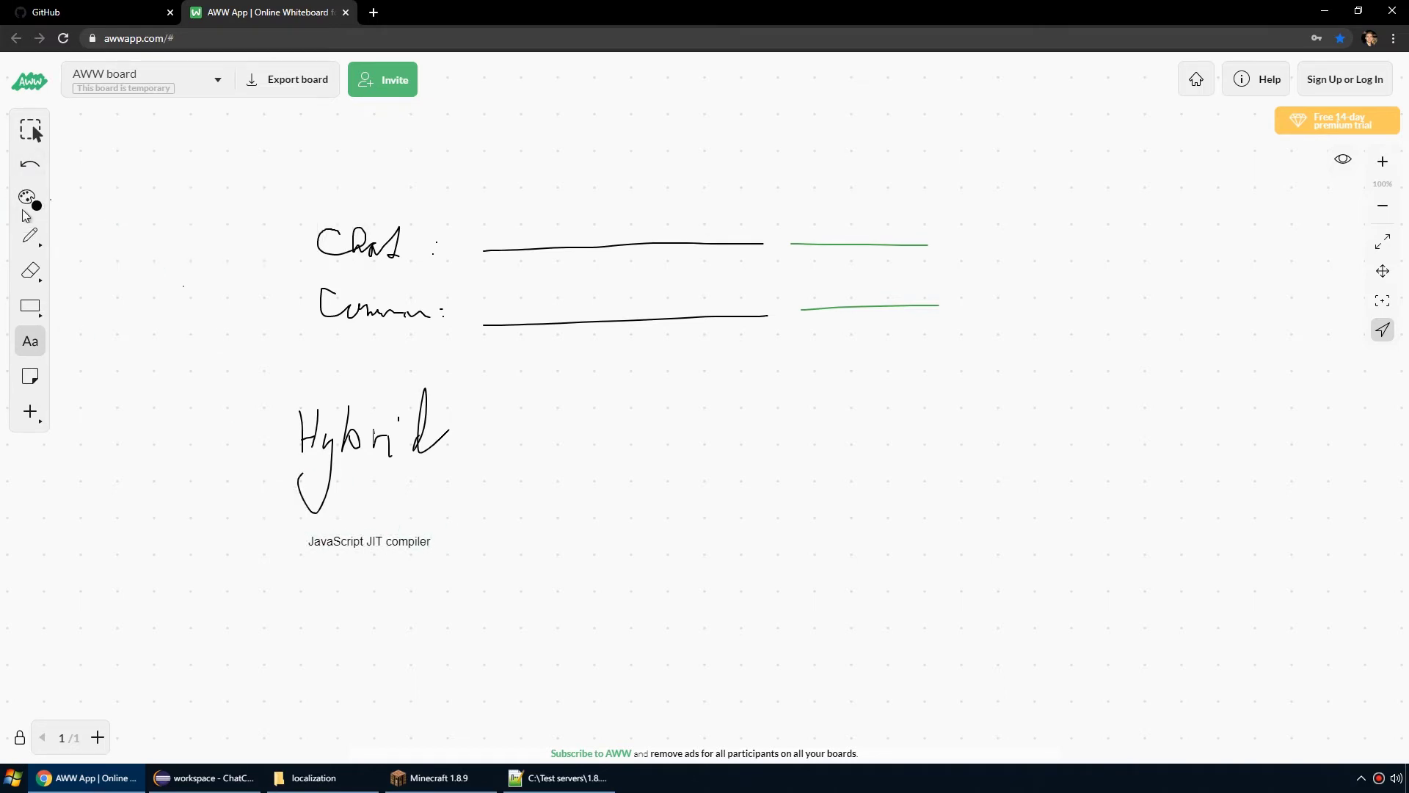
{"action": "left_click", "coordinate": [30, 235]}
{"action": "left_click_drag", "start_coordinate": [303, 524], "coordinate": [298, 553]}
{"action": "left_click_drag", "start_coordinate": [434, 533], "coordinate": [445, 554]}
{"action": "left_click_drag", "start_coordinate": [308, 540], "coordinate": [455, 544]}
Step: Add a colon after the Hybrid label and draw a long black line following it
{"action": "left_click", "coordinate": [472, 424]}
{"action": "left_click", "coordinate": [472, 431]}
{"action": "left_click_drag", "start_coordinate": [504, 446], "coordinate": [650, 447]}
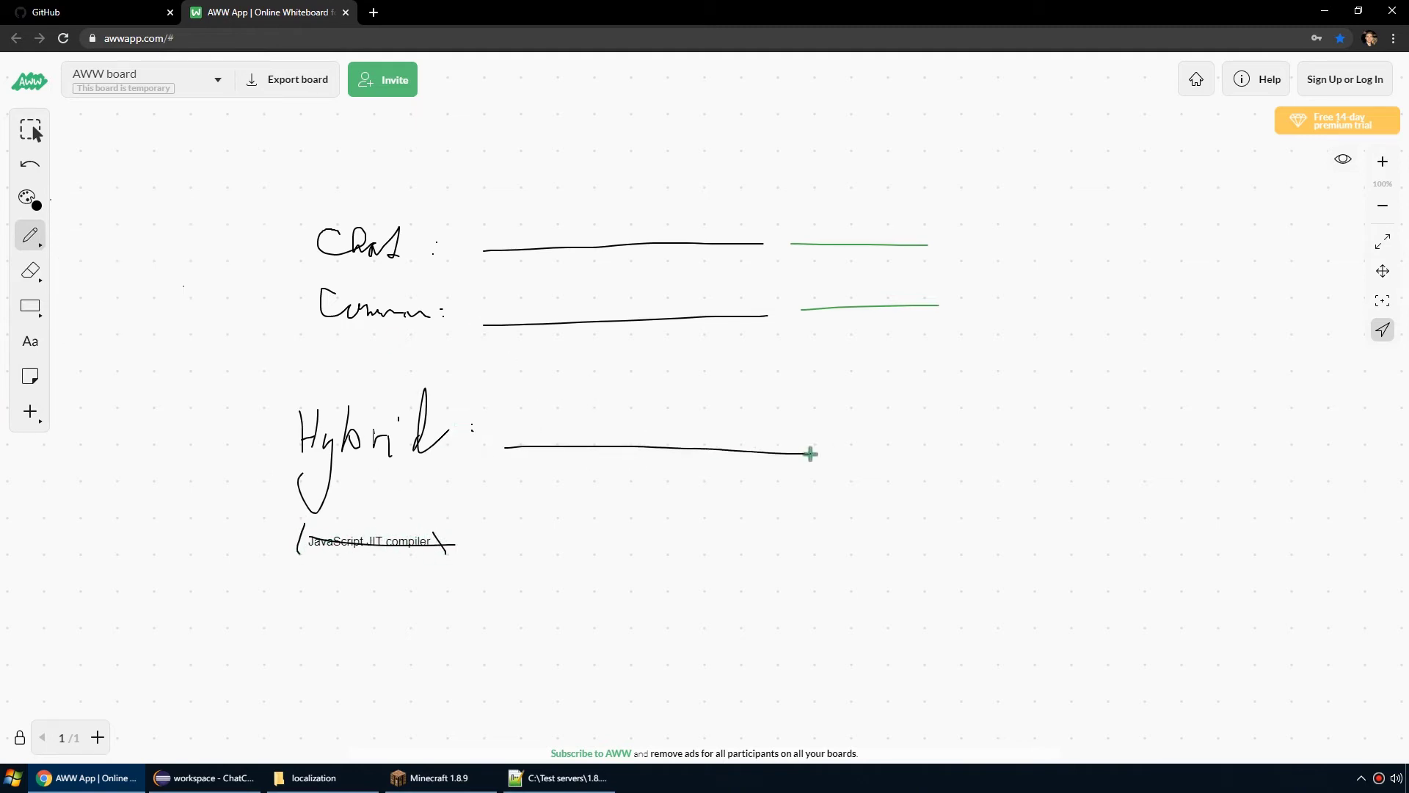
Step: Draw a red question mark after the Hybrid row's black line, followed by a short green line
{"action": "left_click", "coordinate": [28, 197]}
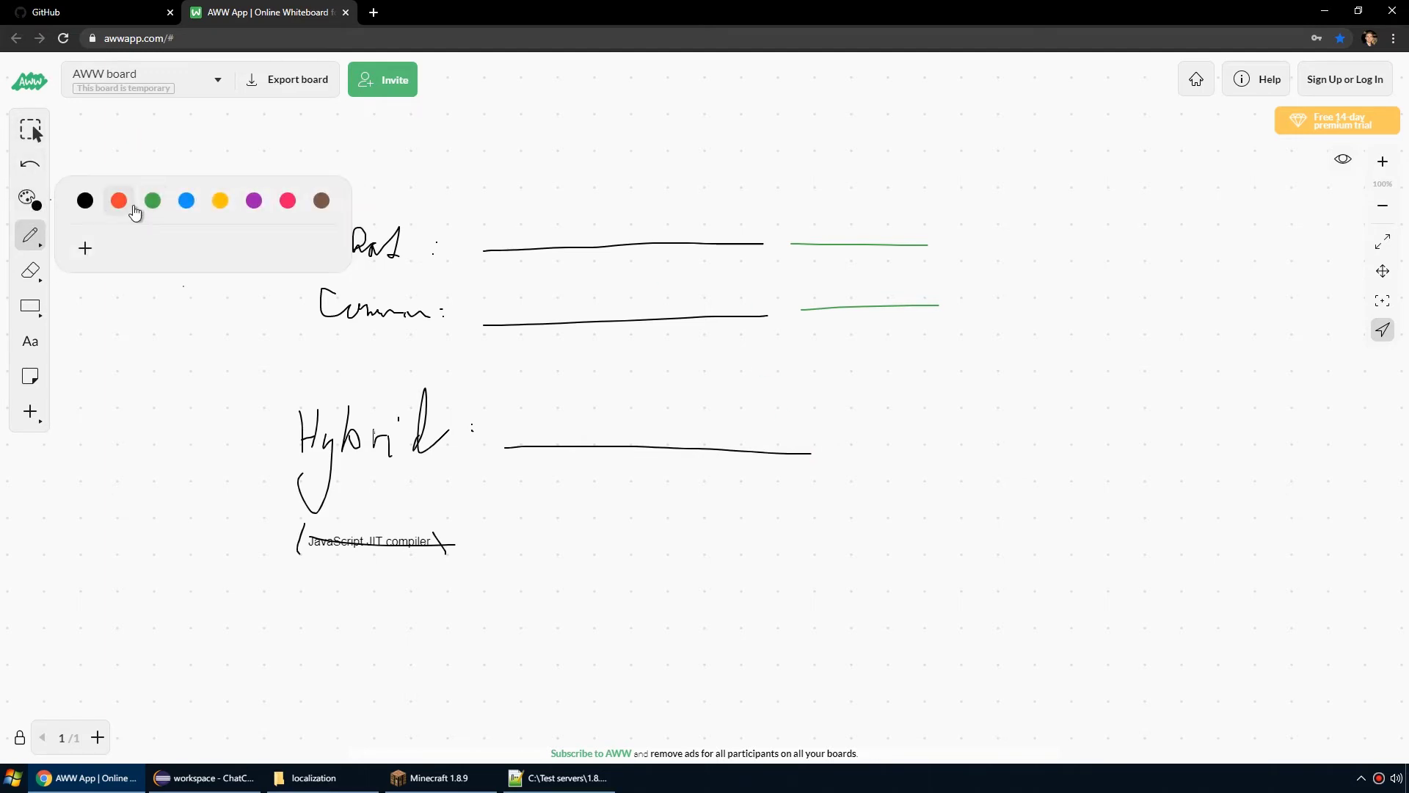
{"action": "left_click", "coordinate": [134, 209]}
{"action": "left_click_drag", "start_coordinate": [825, 421], "coordinate": [842, 437]}
{"action": "left_click", "coordinate": [839, 445]}
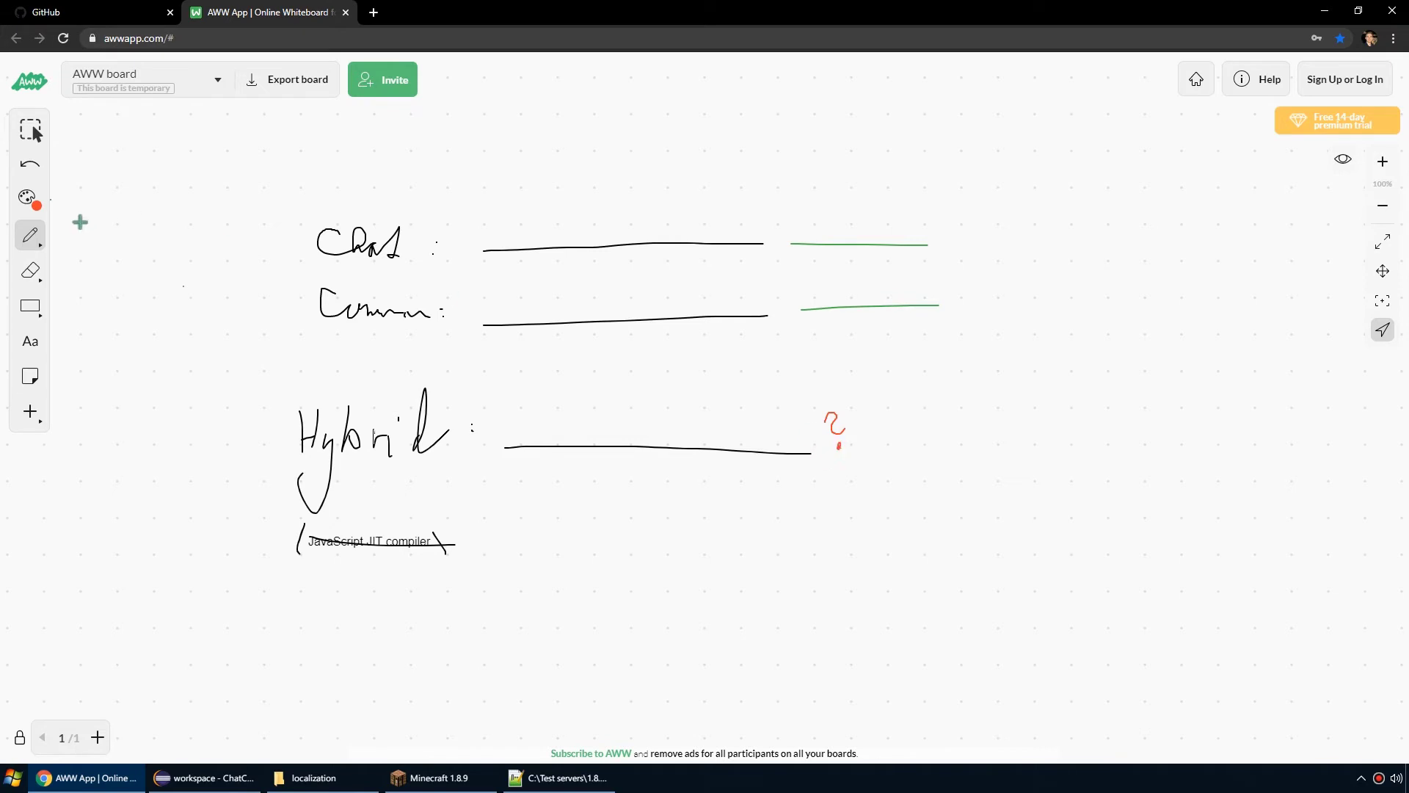
{"action": "left_click", "coordinate": [28, 197]}
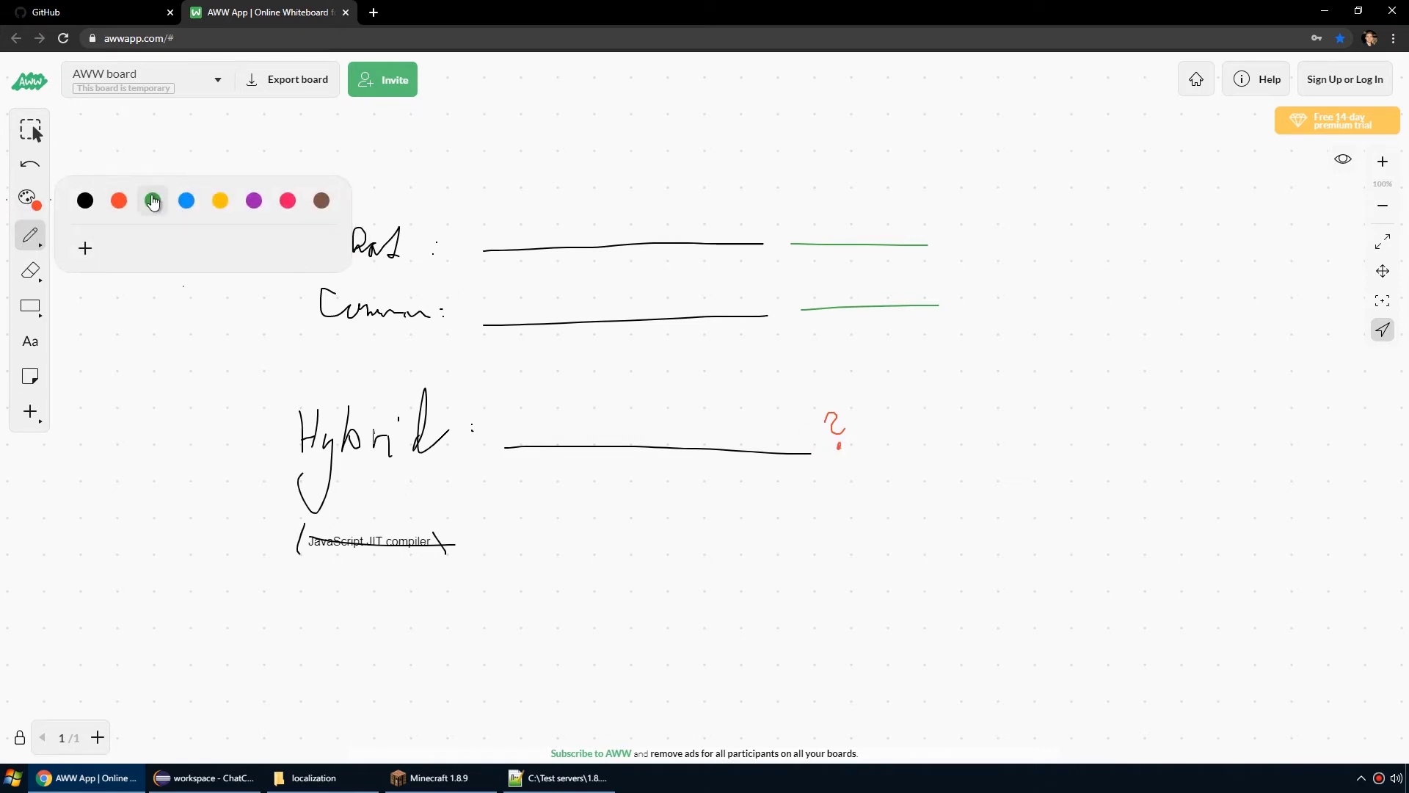
{"action": "left_click", "coordinate": [153, 201]}
{"action": "left_click_drag", "start_coordinate": [863, 444], "coordinate": [938, 450]}
Step: Draw a red colon after the Hybrid row's green line, followed by a second short green line
{"action": "left_click", "coordinate": [29, 197]}
{"action": "left_click", "coordinate": [86, 203]}
{"action": "left_click", "coordinate": [29, 197]}
{"action": "left_click", "coordinate": [119, 202]}
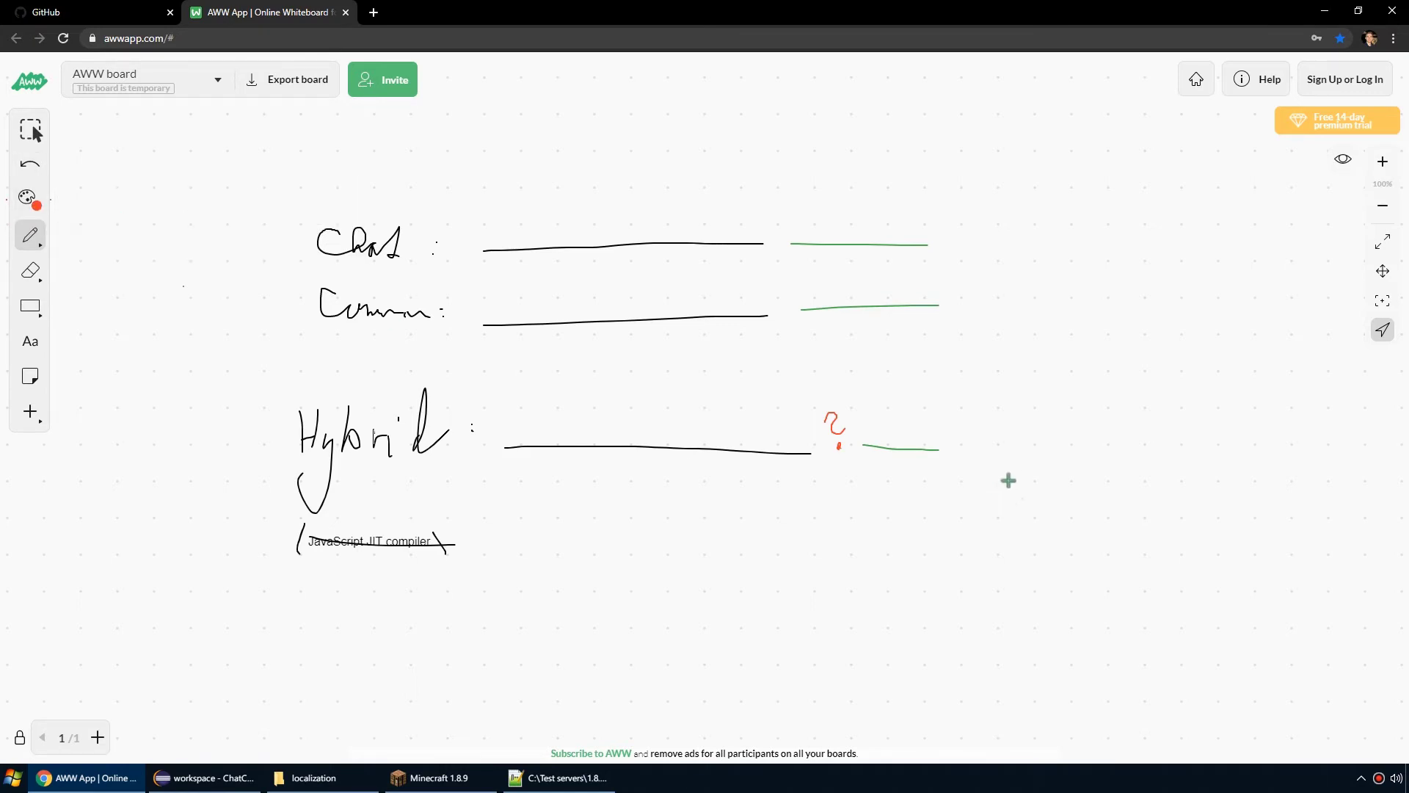
{"action": "left_click_drag", "start_coordinate": [969, 424], "coordinate": [974, 430]}
{"action": "left_click", "coordinate": [973, 442]}
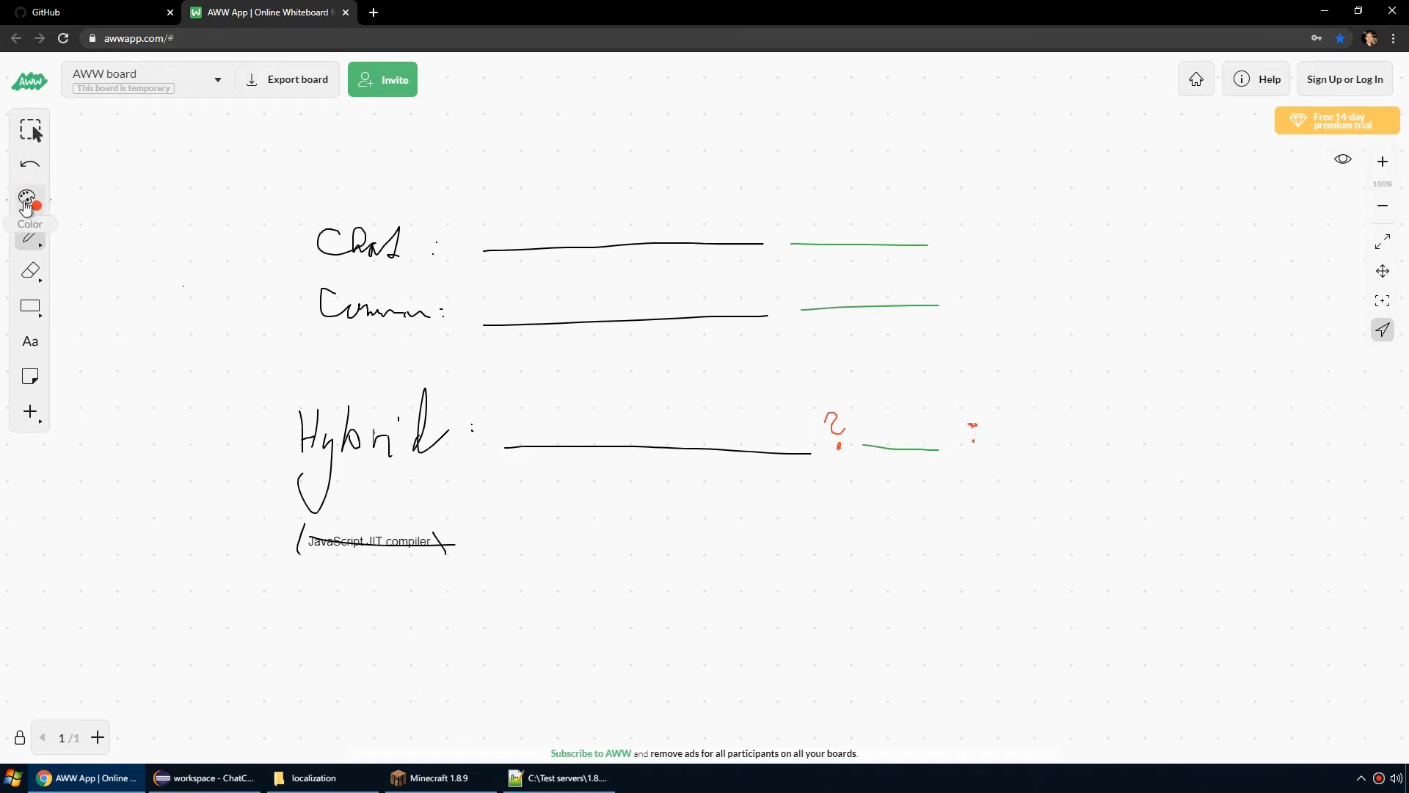
{"action": "left_click", "coordinate": [33, 202]}
{"action": "left_click", "coordinate": [180, 204]}
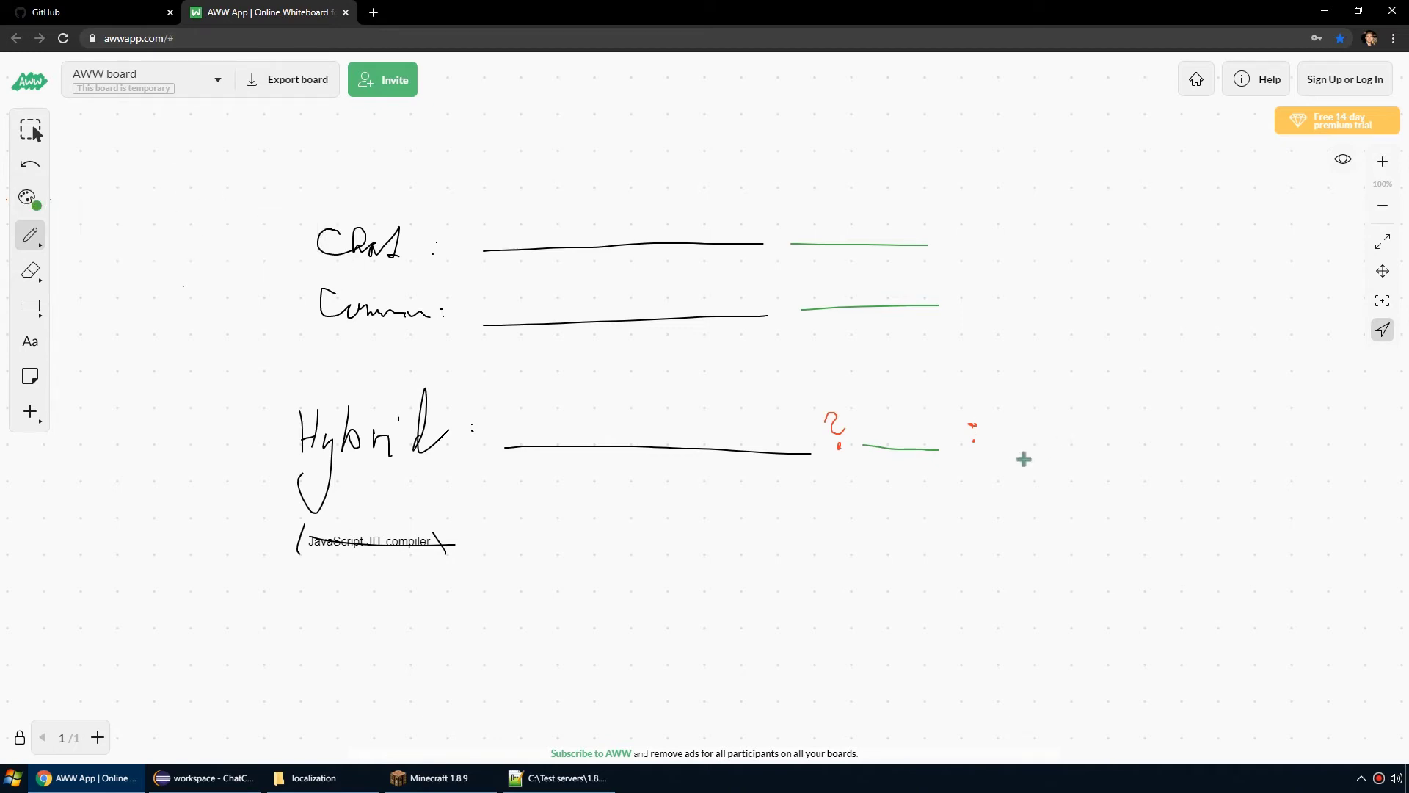
{"action": "left_click_drag", "start_coordinate": [1002, 457], "coordinate": [1088, 460]}
Step: In Notepad++, highlight the Move message's chat condition and insert a space inside each of the message's outer single quotes
{"action": "left_click", "coordinate": [562, 777]}
{"action": "left_click_drag", "start_coordinate": [421, 486], "coordinate": [826, 486]}
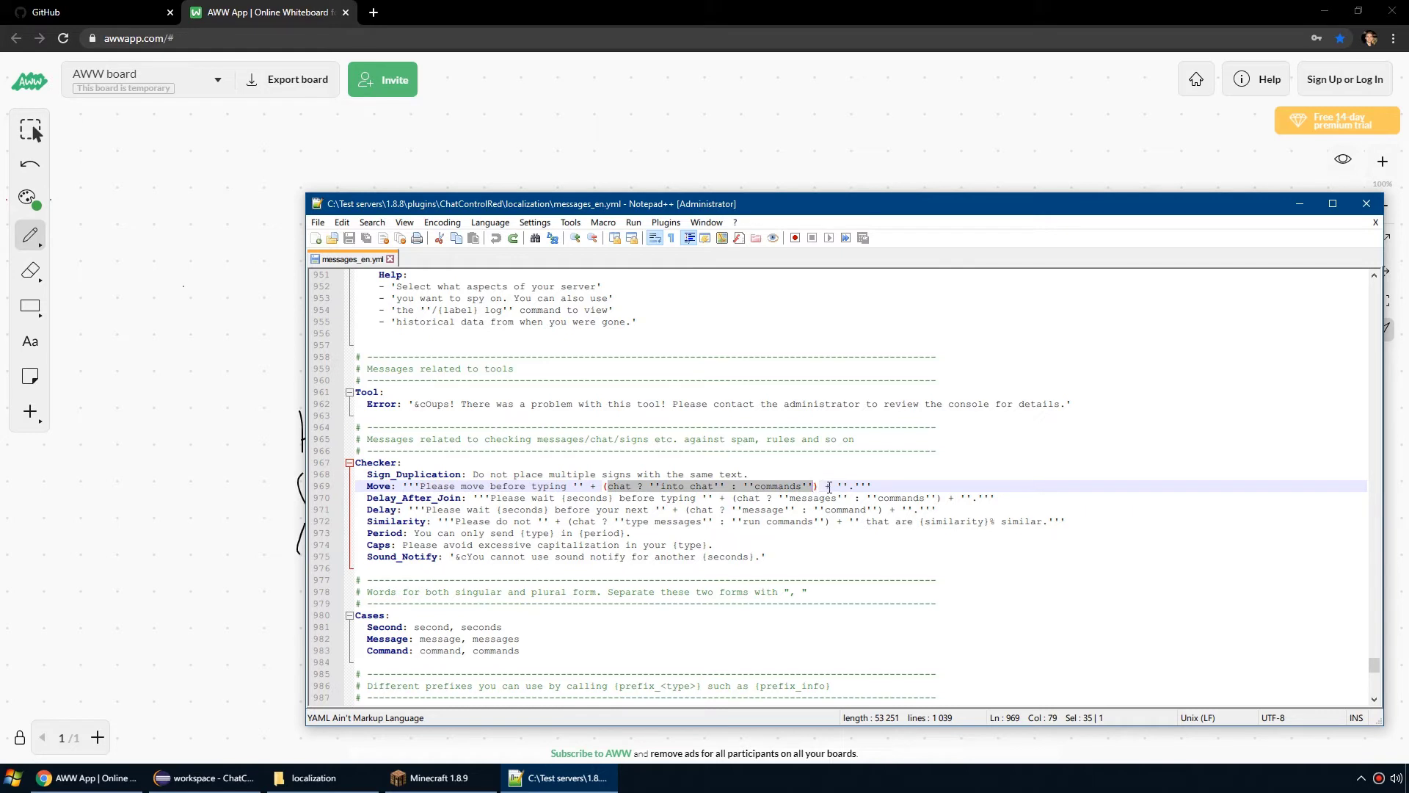
{"action": "left_click", "coordinate": [404, 486]}
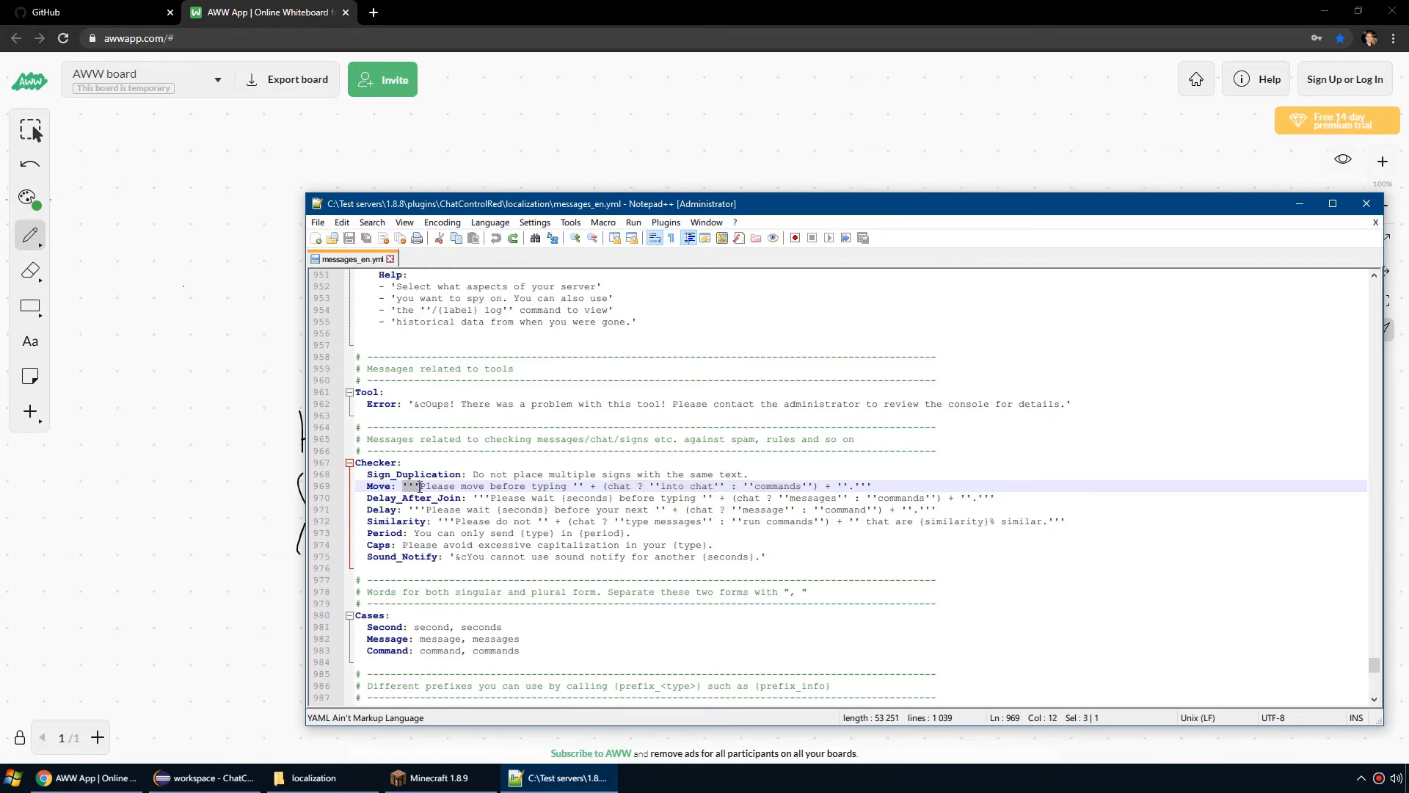
{"action": "left_click", "coordinate": [872, 489]}
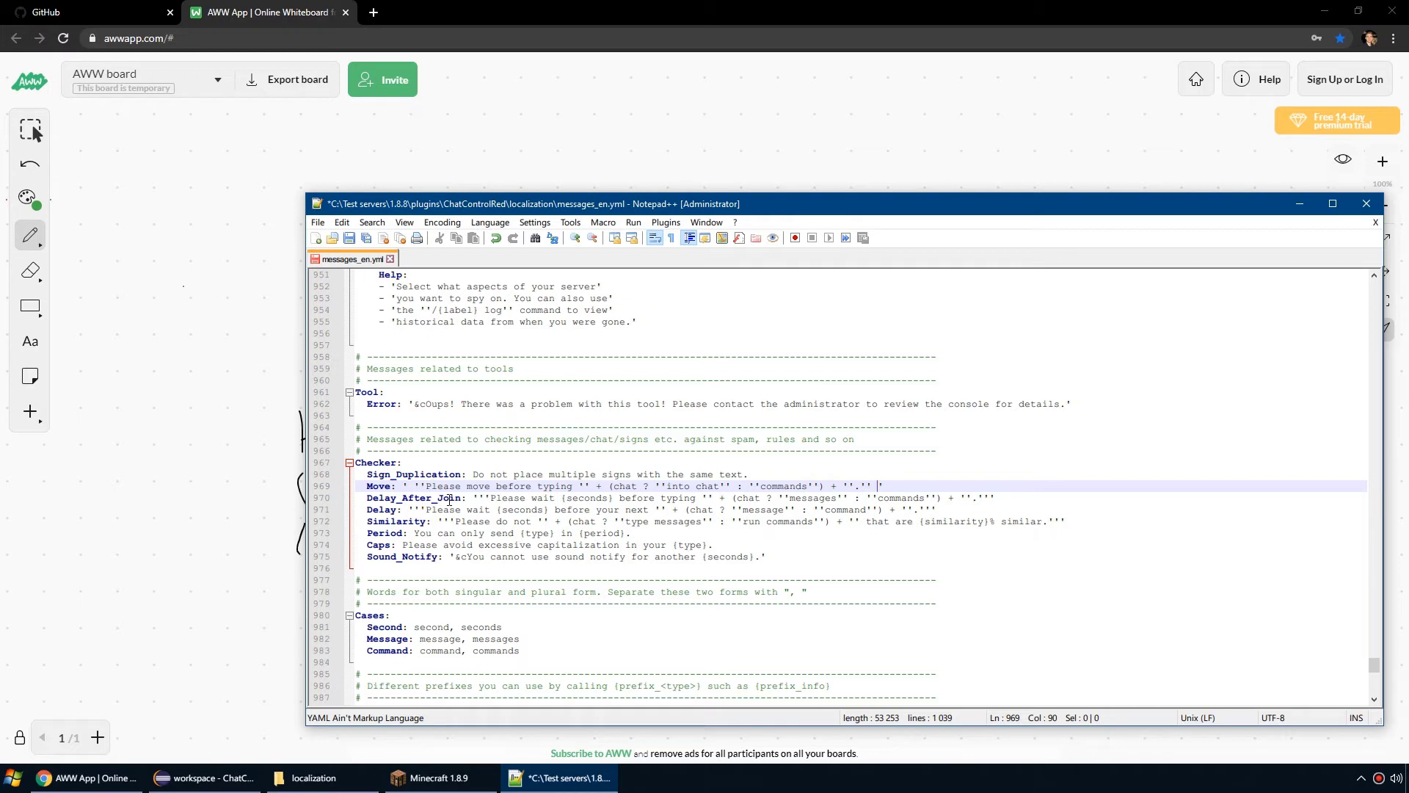
Step: Move the Notepad++ window up and highlight the opening quotes of the Move and Error messages
{"action": "double_click", "coordinate": [406, 488]}
{"action": "left_click_drag", "start_coordinate": [474, 204], "coordinate": [490, 183]}
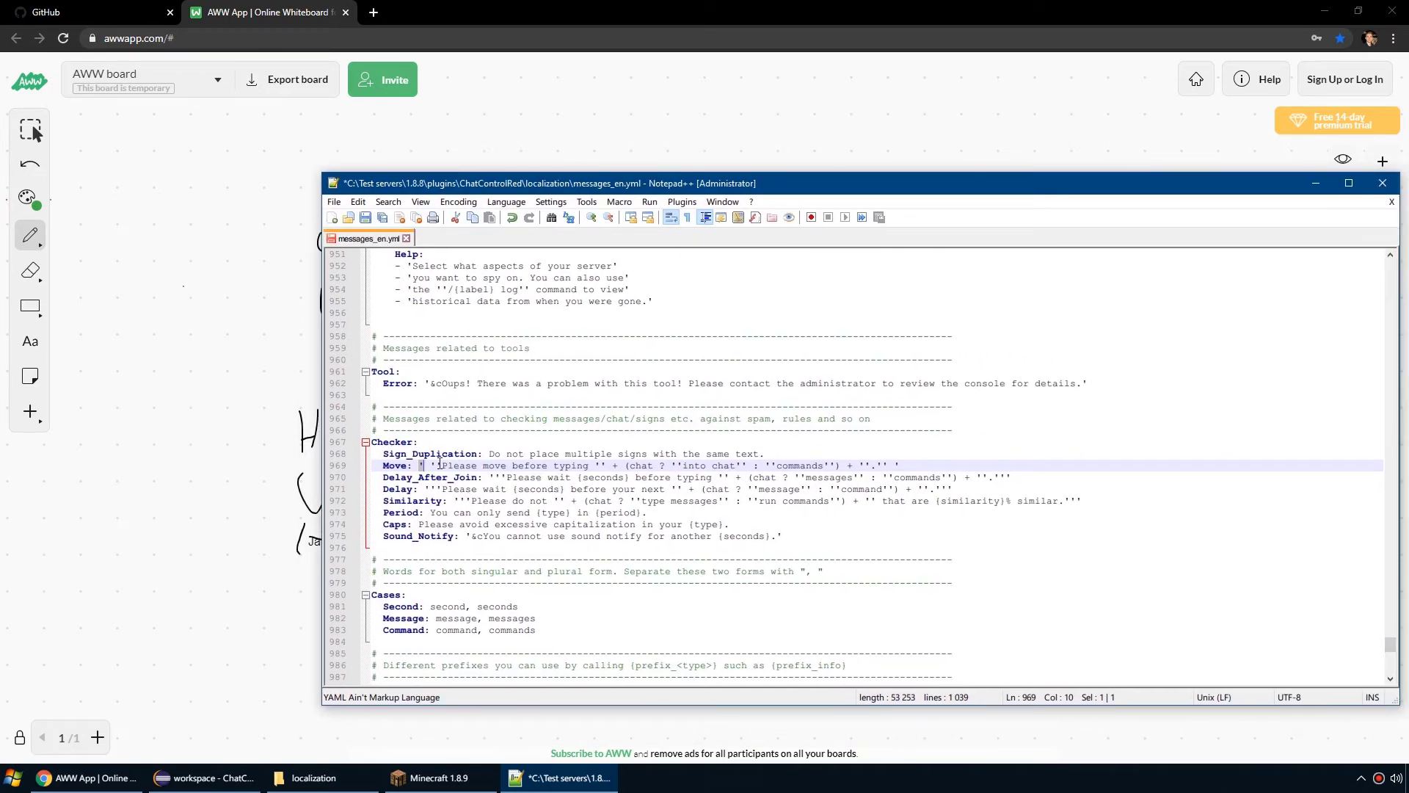
{"action": "left_click_drag", "start_coordinate": [424, 383], "coordinate": [472, 396]}
{"action": "left_click_drag", "start_coordinate": [426, 464], "coordinate": [420, 465]}
Step: On the whiteboard, choose blue and draw single outer quote marks around the whole Hybrid expression
{"action": "left_click", "coordinate": [27, 197]}
{"action": "left_click", "coordinate": [188, 195]}
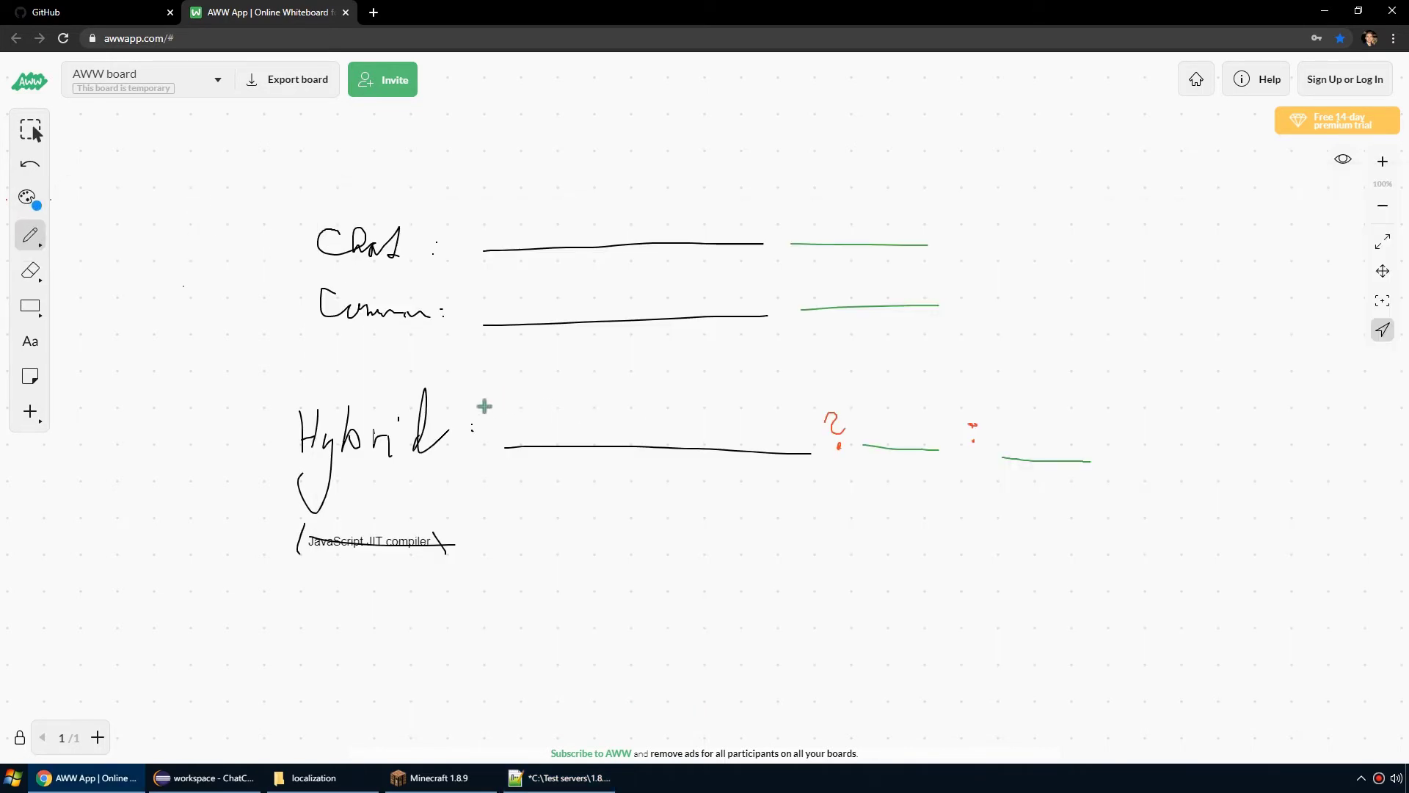
{"action": "left_click_drag", "start_coordinate": [485, 403], "coordinate": [486, 412]}
Step: Back in Notepad++, highlight the Move message's inner quoted text, its chat and commands options and the closing period
{"action": "left_click", "coordinate": [559, 777]}
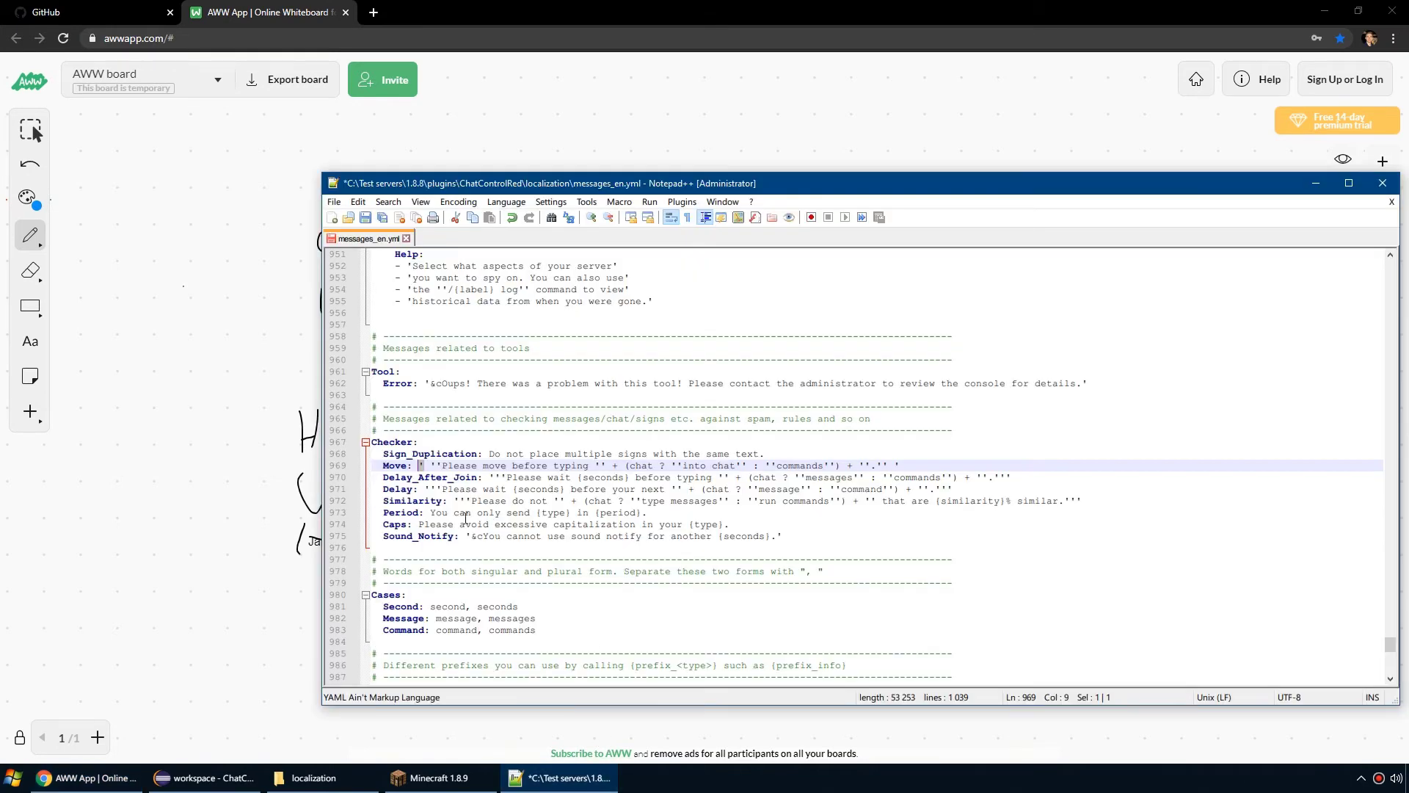
{"action": "left_click", "coordinate": [453, 465]}
{"action": "left_click_drag", "start_coordinate": [442, 466], "coordinate": [599, 464]}
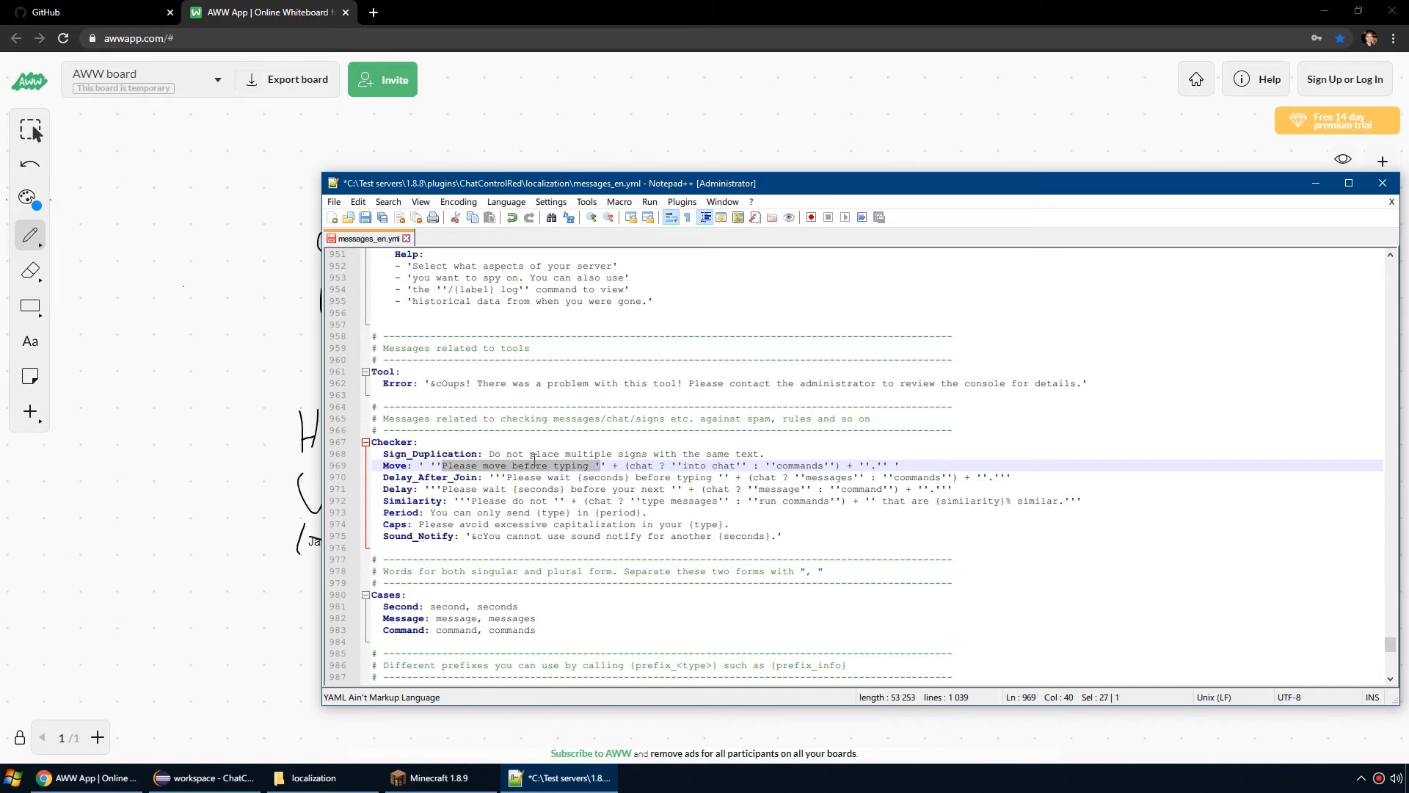
{"action": "left_click_drag", "start_coordinate": [689, 466], "coordinate": [823, 467]}
{"action": "left_click", "coordinate": [777, 465]}
{"action": "left_click", "coordinate": [872, 464]}
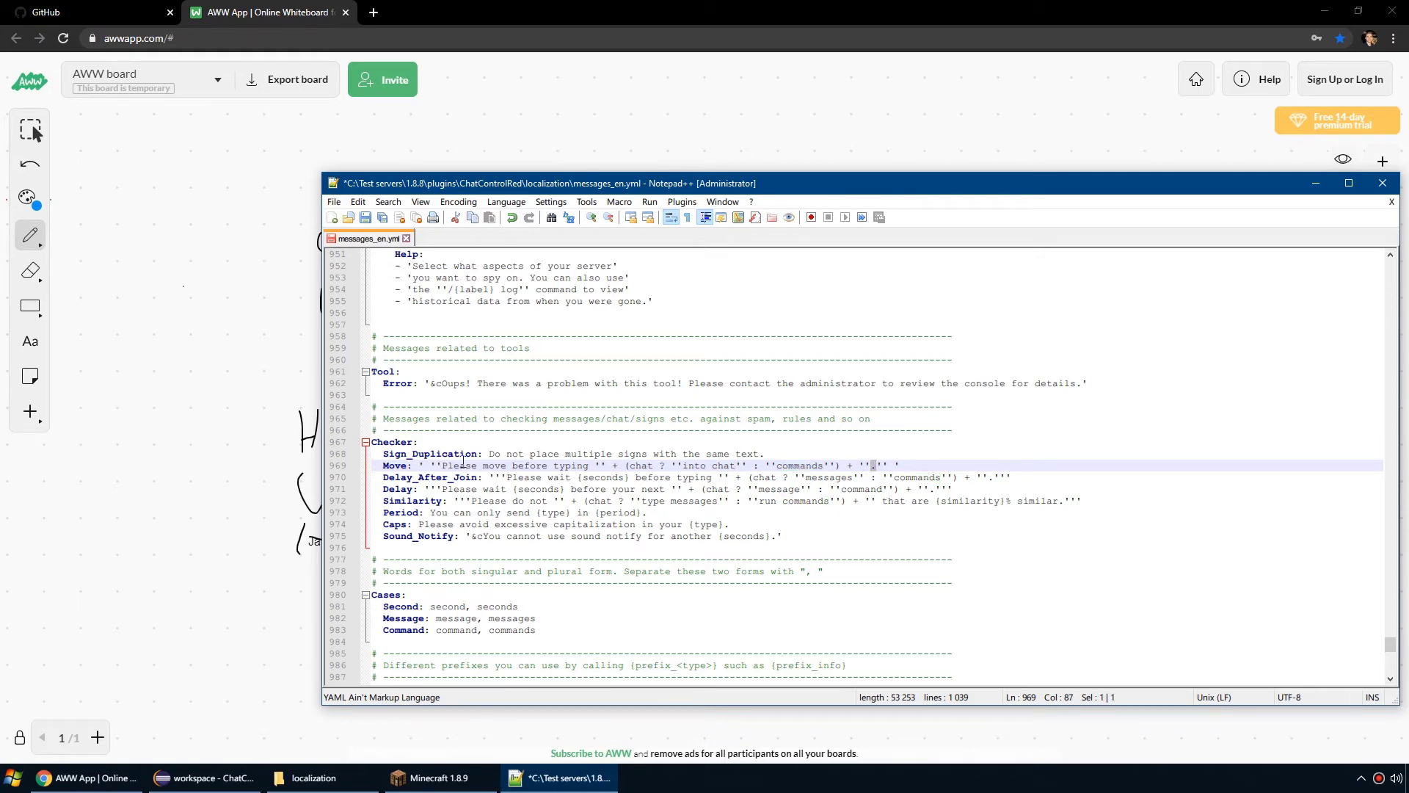
Step: Return to the whiteboard and draw blue inner quote marks at both ends of the Hybrid row's black line
{"action": "left_click", "coordinate": [193, 483]}
{"action": "left_click", "coordinate": [506, 410]}
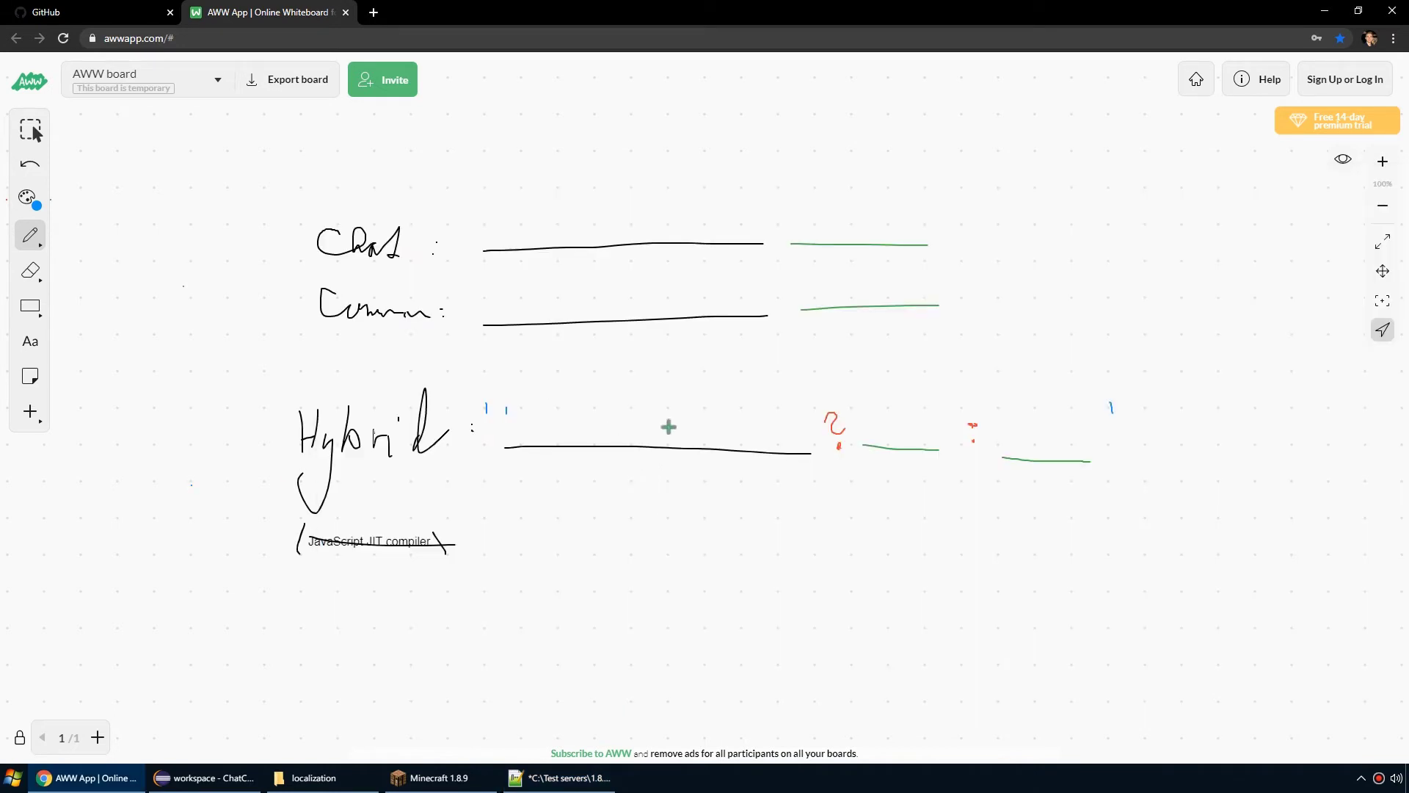
{"action": "left_click", "coordinate": [812, 417]}
{"action": "left_click_drag", "start_coordinate": [482, 390], "coordinate": [482, 397]}
{"action": "key", "text": "ctrl+z"}
{"action": "key", "text": "ctrl+z"}
{"action": "key", "text": "ctrl+z"}
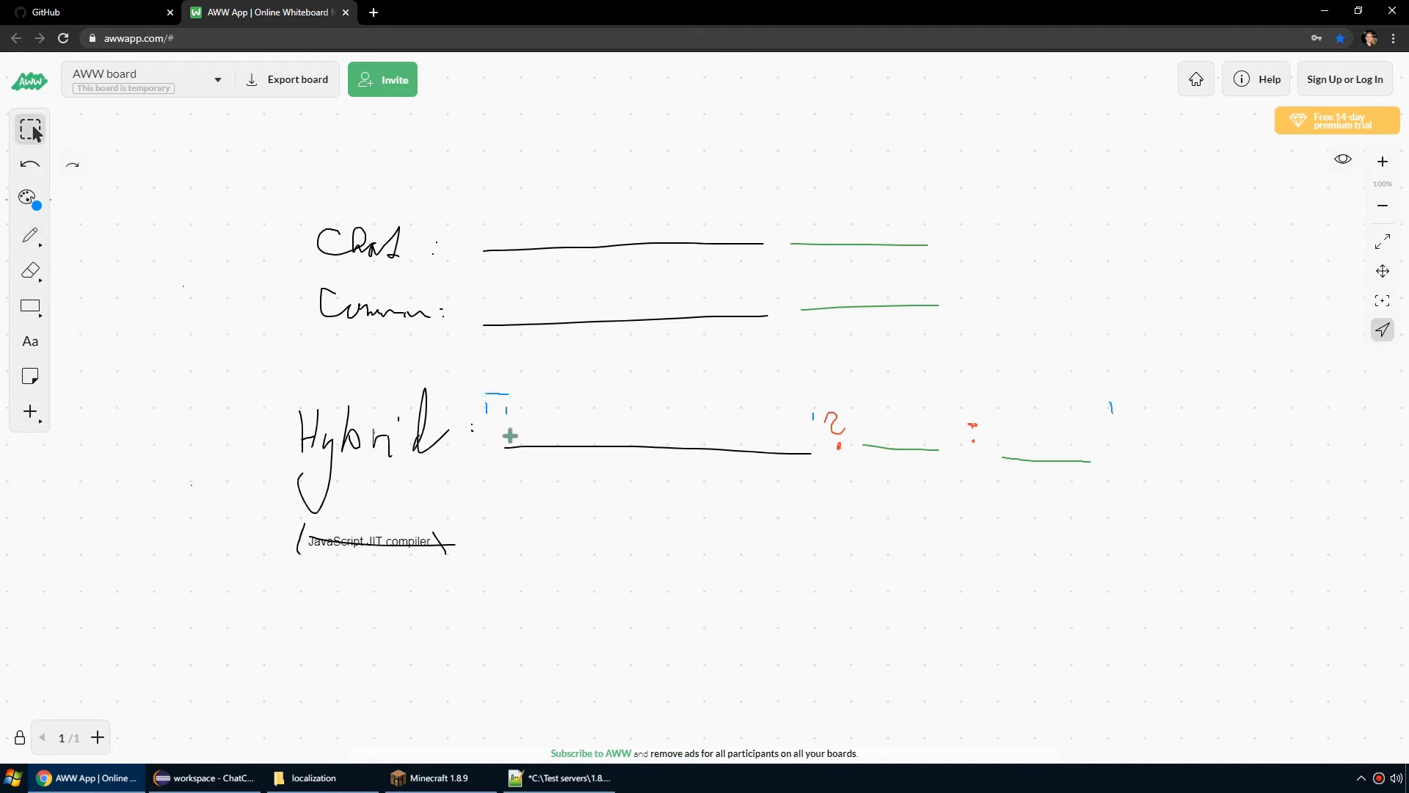
{"action": "key", "text": "ctrl+z"}
{"action": "mouse_move", "coordinate": [499, 427]}
{"action": "left_mouse_down"}
{"action": "mouse_move", "coordinate": [506, 454]}
{"action": "mouse_move", "coordinate": [510, 401]}
{"action": "left_mouse_up"}
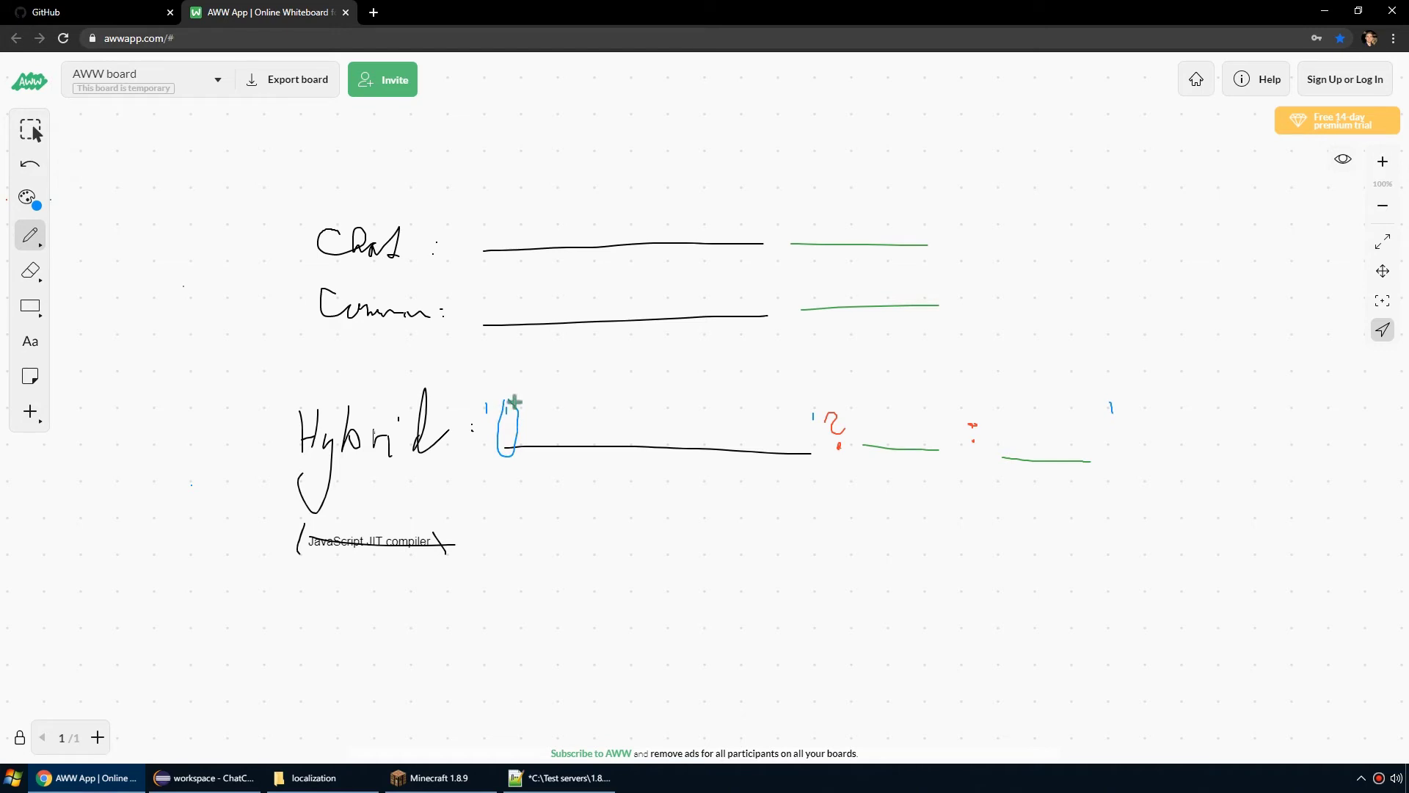
{"action": "key", "text": "ctrl+z"}
Step: Double the blue inner quote marks at both ends of the Hybrid row's black line
{"action": "left_click_drag", "start_coordinate": [510, 407], "coordinate": [511, 417]}
{"action": "left_click_drag", "start_coordinate": [806, 411], "coordinate": [807, 420]}
{"action": "mouse_move", "coordinate": [484, 393]}
{"action": "left_mouse_down"}
{"action": "mouse_move", "coordinate": [480, 412]}
{"action": "mouse_move", "coordinate": [506, 419]}
{"action": "left_mouse_up"}
{"action": "key", "text": "v"}
{"action": "key", "text": "ctrl+z"}
{"action": "key", "text": "ctrl+z"}
Step: Draw doubled blue quote marks around both green lines in the Hybrid row and switch back to Notepad++
{"action": "key", "text": "p"}
{"action": "left_click_drag", "start_coordinate": [862, 409], "coordinate": [863, 415]}
{"action": "left_click_drag", "start_coordinate": [866, 409], "coordinate": [936, 419]}
{"action": "left_click_drag", "start_coordinate": [939, 411], "coordinate": [997, 420]}
{"action": "left_click_drag", "start_coordinate": [1001, 414], "coordinate": [1002, 421]}
{"action": "left_click_drag", "start_coordinate": [1090, 416], "coordinate": [1096, 424]}
{"action": "left_click", "coordinate": [531, 789]}
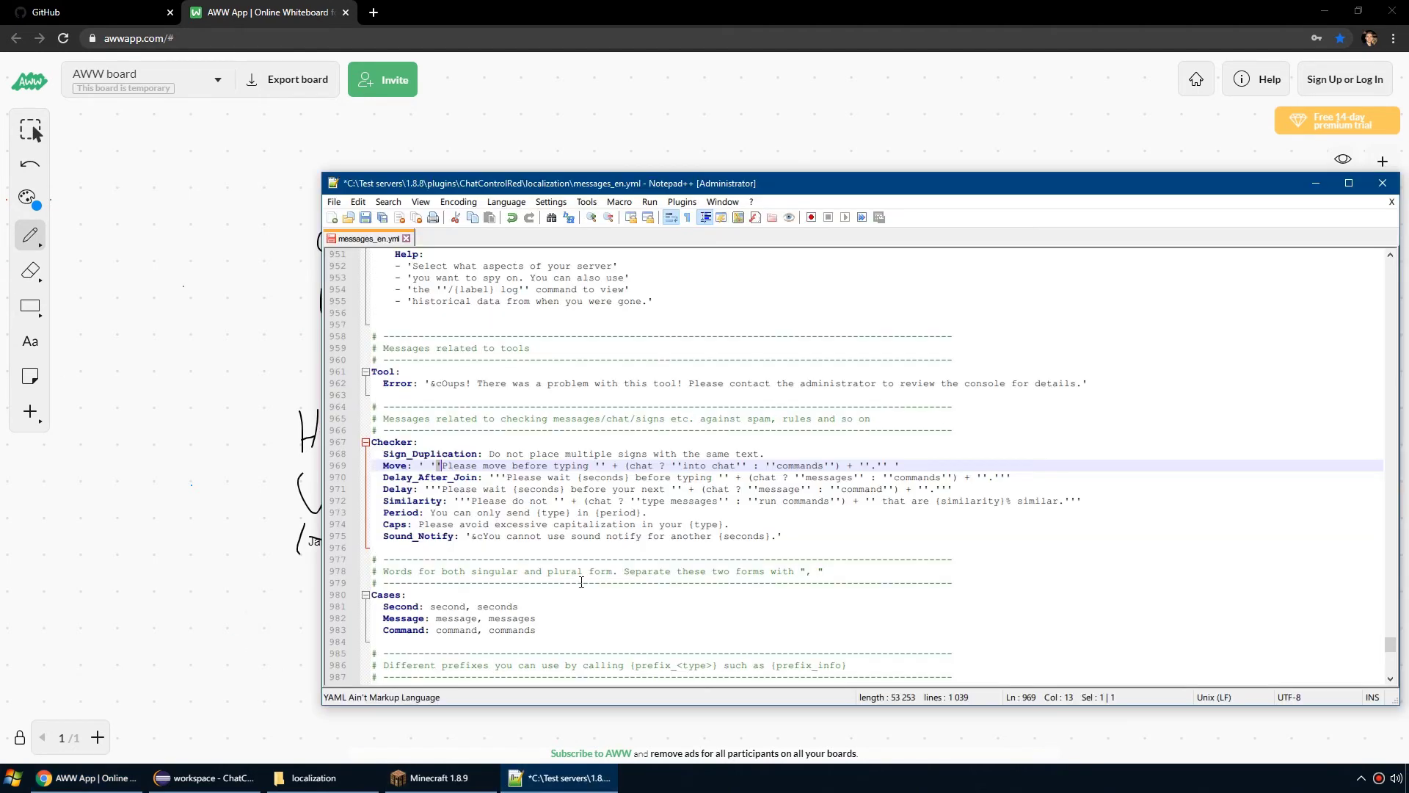
Step: Highlight the Move message's outer single quotes and the doubled quotes around its first text part, comparing with the Tool Error message
{"action": "left_click", "coordinate": [614, 464]}
{"action": "left_click_drag", "start_coordinate": [420, 462], "coordinate": [431, 469]}
{"action": "left_click", "coordinate": [899, 465]}
{"action": "left_click_drag", "start_coordinate": [425, 383], "coordinate": [1093, 374]}
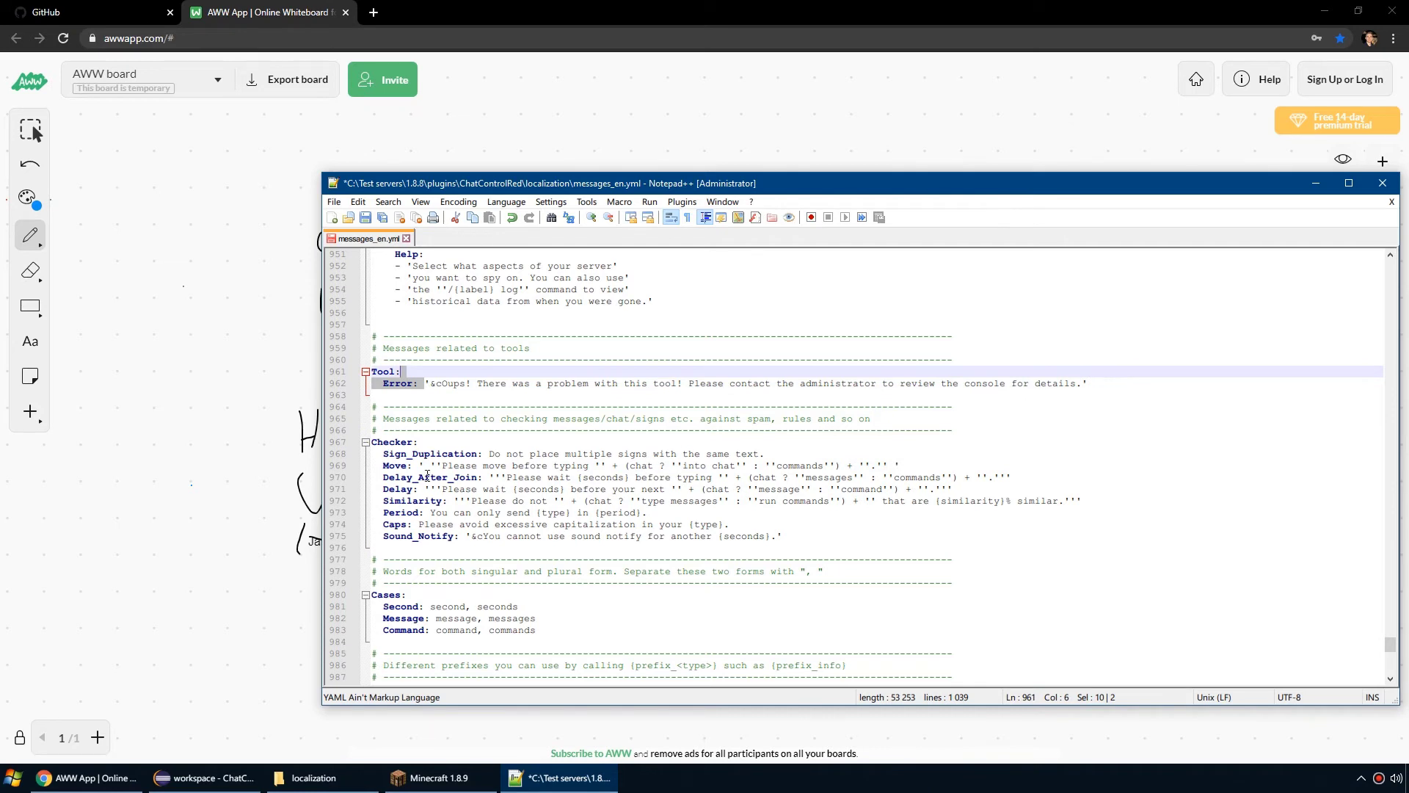
{"action": "left_click_drag", "start_coordinate": [427, 468], "coordinate": [443, 467]}
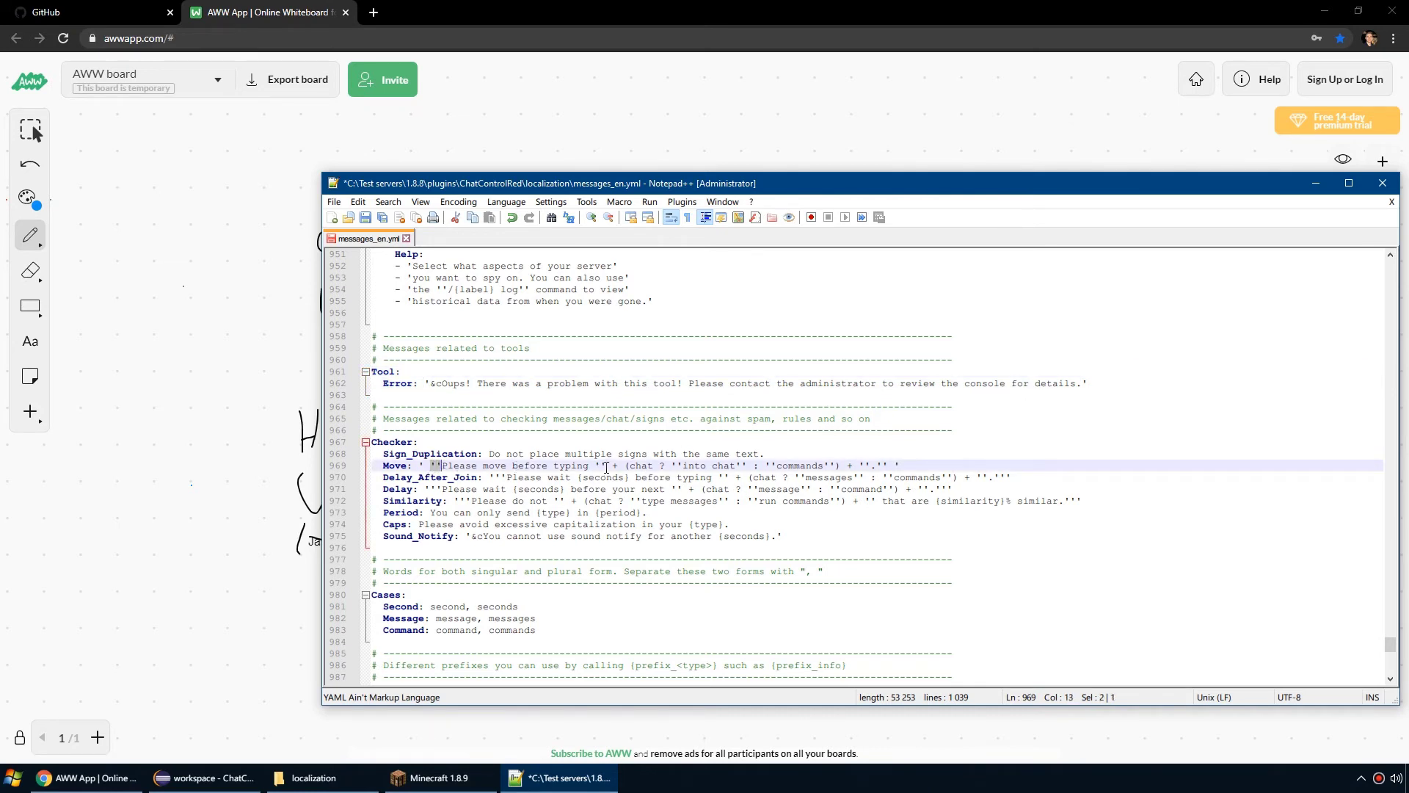
{"action": "left_click_drag", "start_coordinate": [606, 468], "coordinate": [596, 467]}
Step: Highlight the Move message's first text, the plus sign and each part of the bracketed chat condition with its "into chat" and "commands" options
{"action": "left_click_drag", "start_coordinate": [446, 465], "coordinate": [590, 465]}
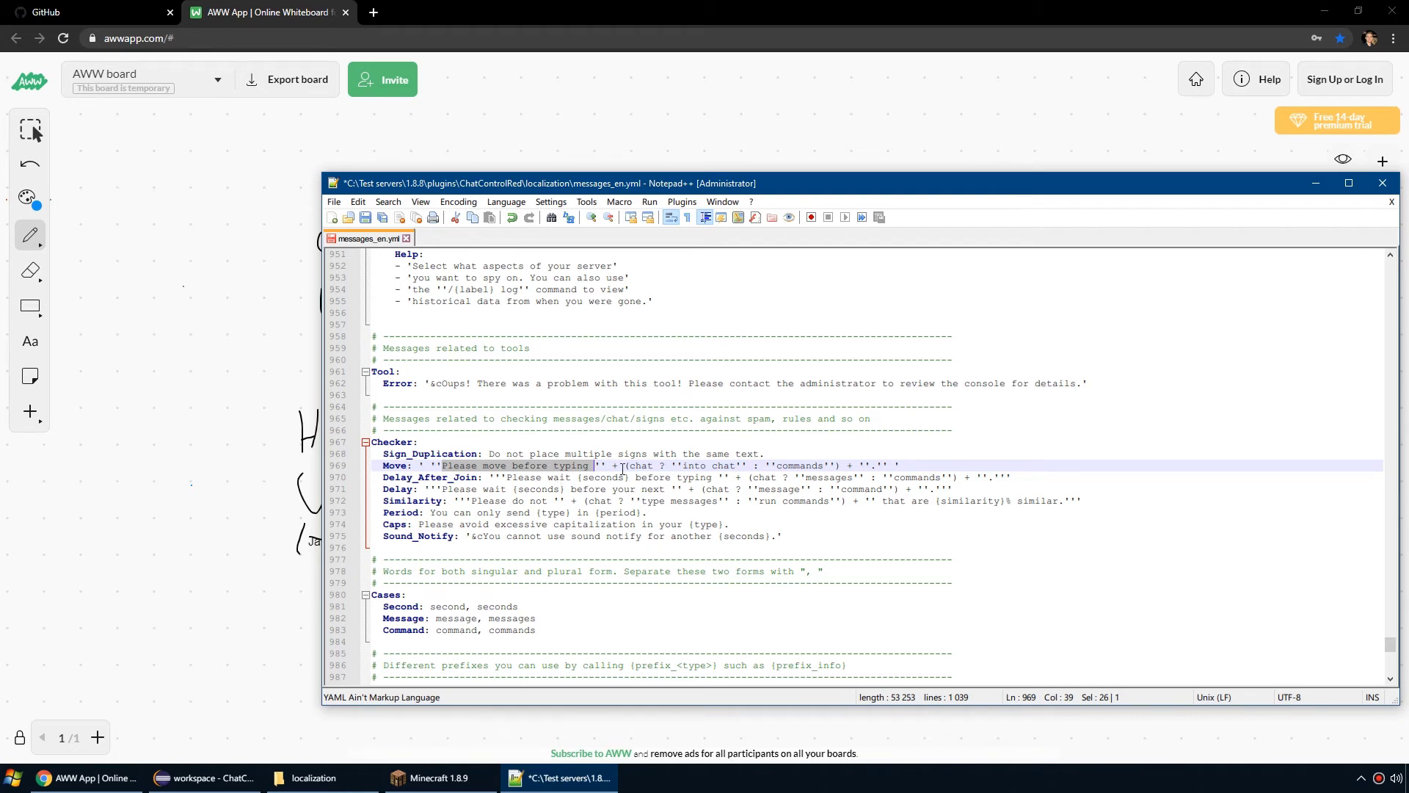
{"action": "left_click_drag", "start_coordinate": [610, 466], "coordinate": [633, 465]}
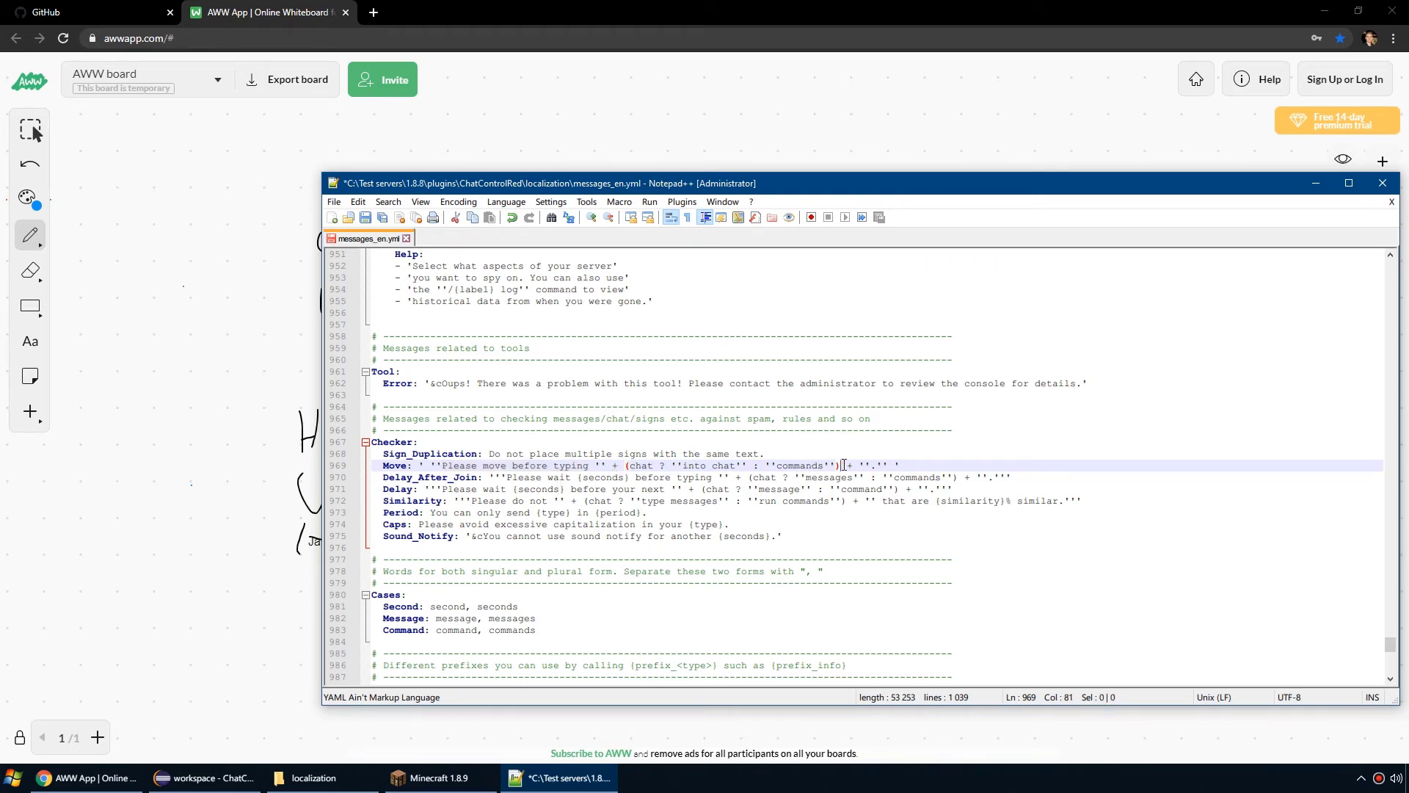
{"action": "left_click_drag", "start_coordinate": [841, 465], "coordinate": [622, 466]}
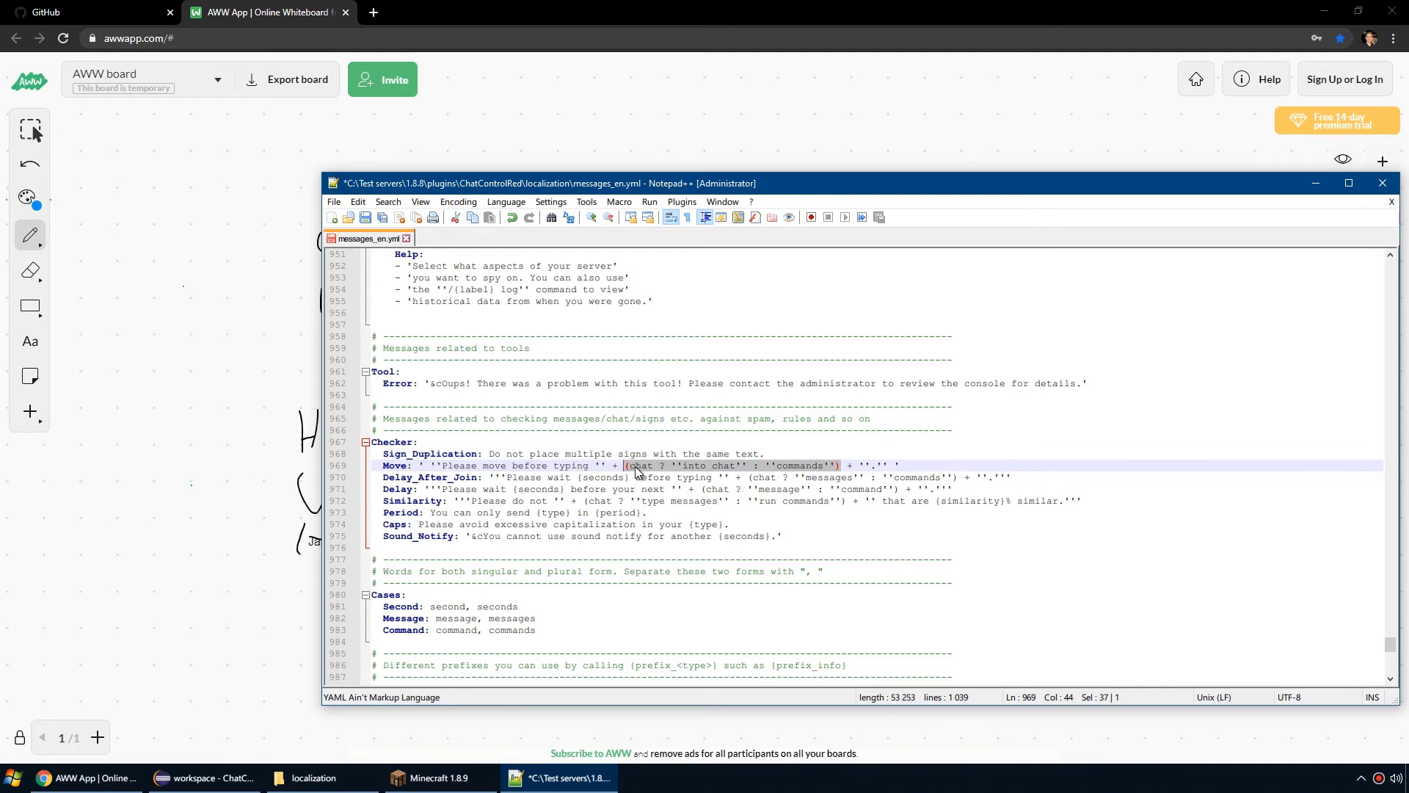
{"action": "double_click", "coordinate": [640, 467]}
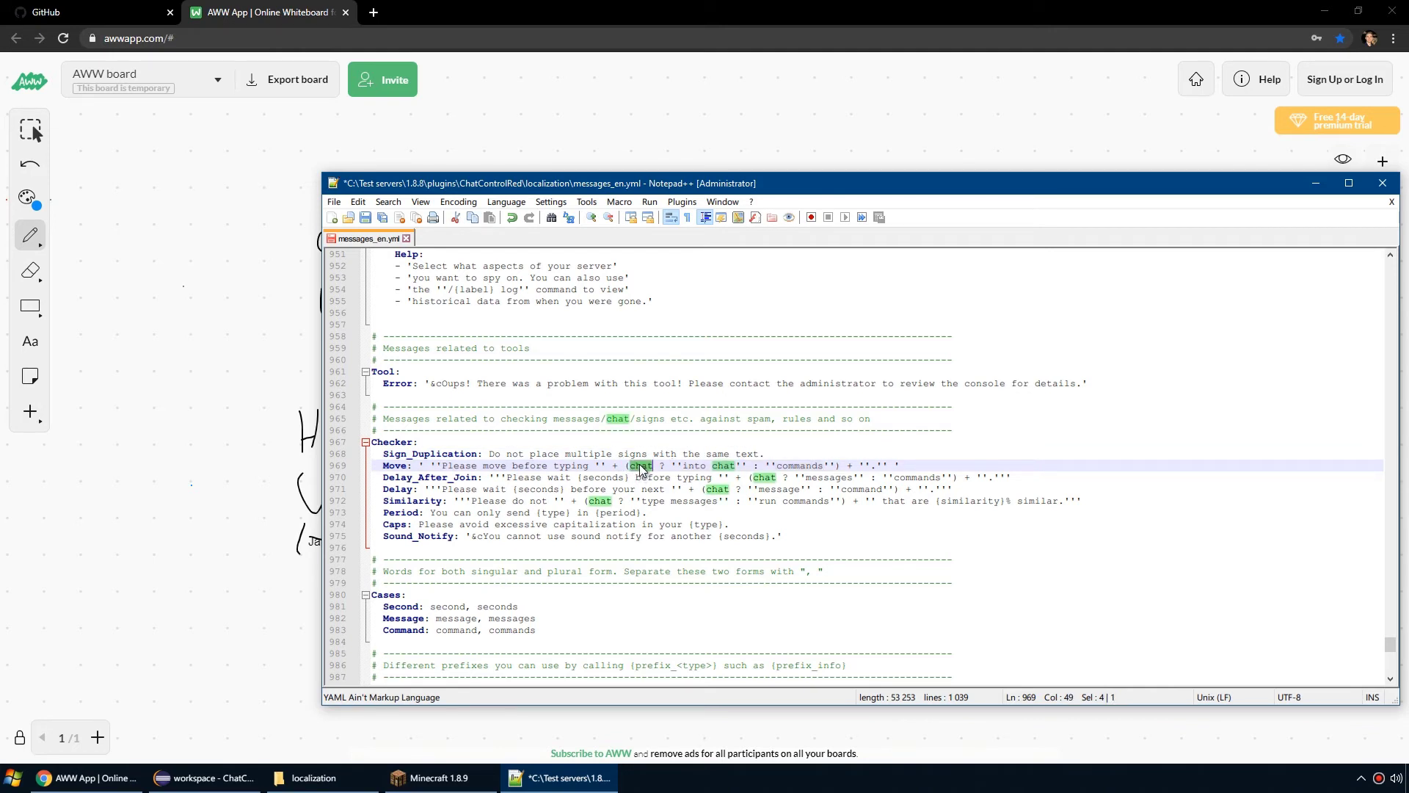
{"action": "double_click", "coordinate": [661, 466]}
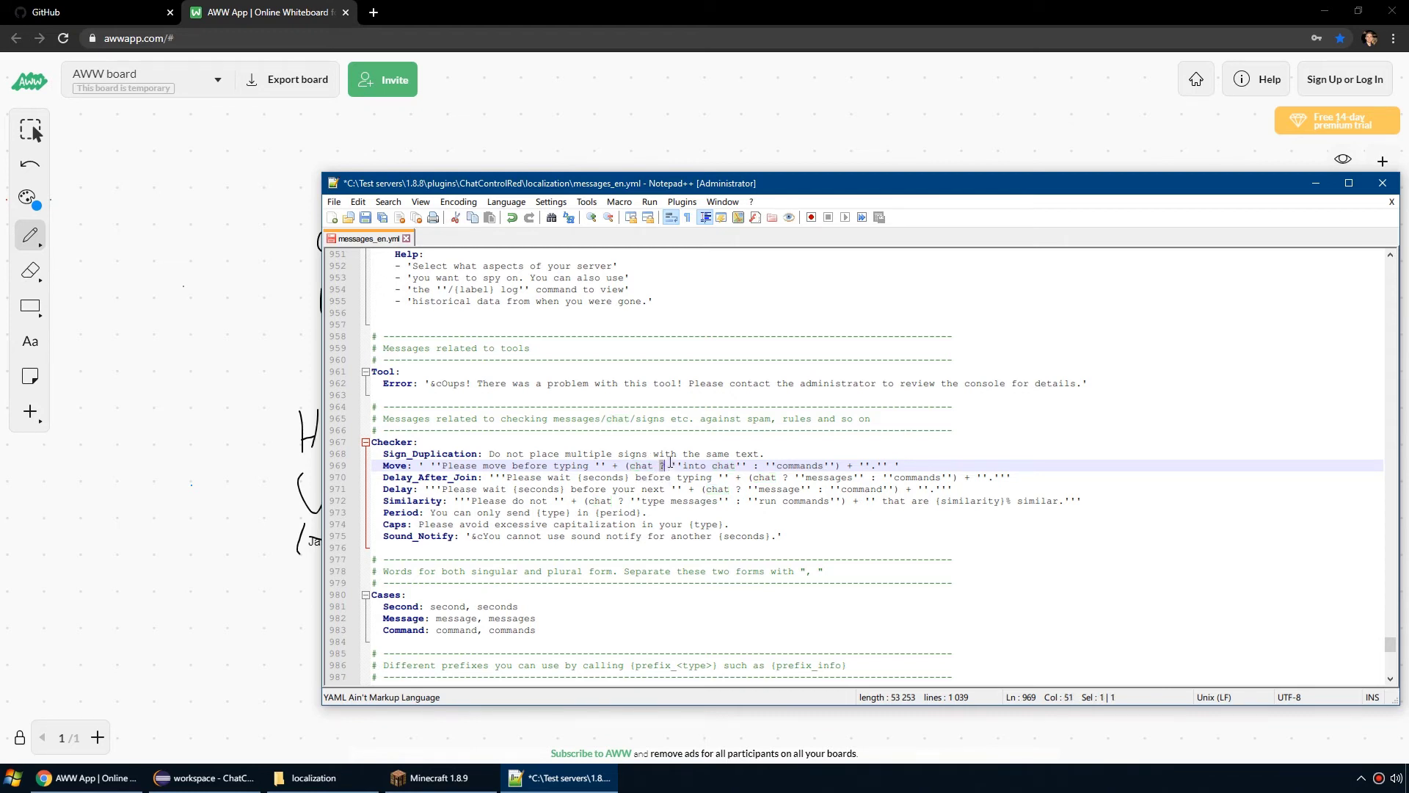
{"action": "left_click_drag", "start_coordinate": [671, 466], "coordinate": [748, 468]}
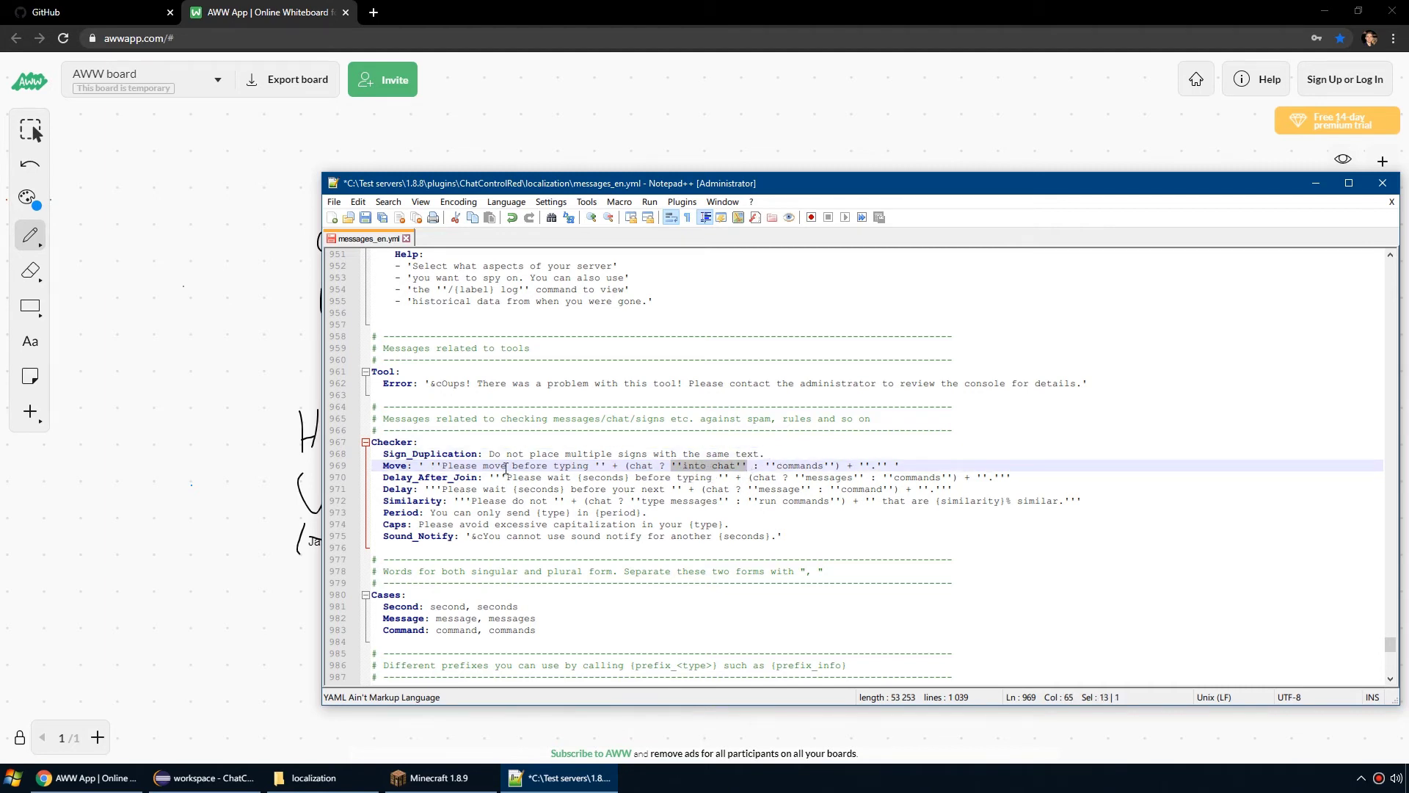
{"action": "double_click", "coordinate": [759, 468]}
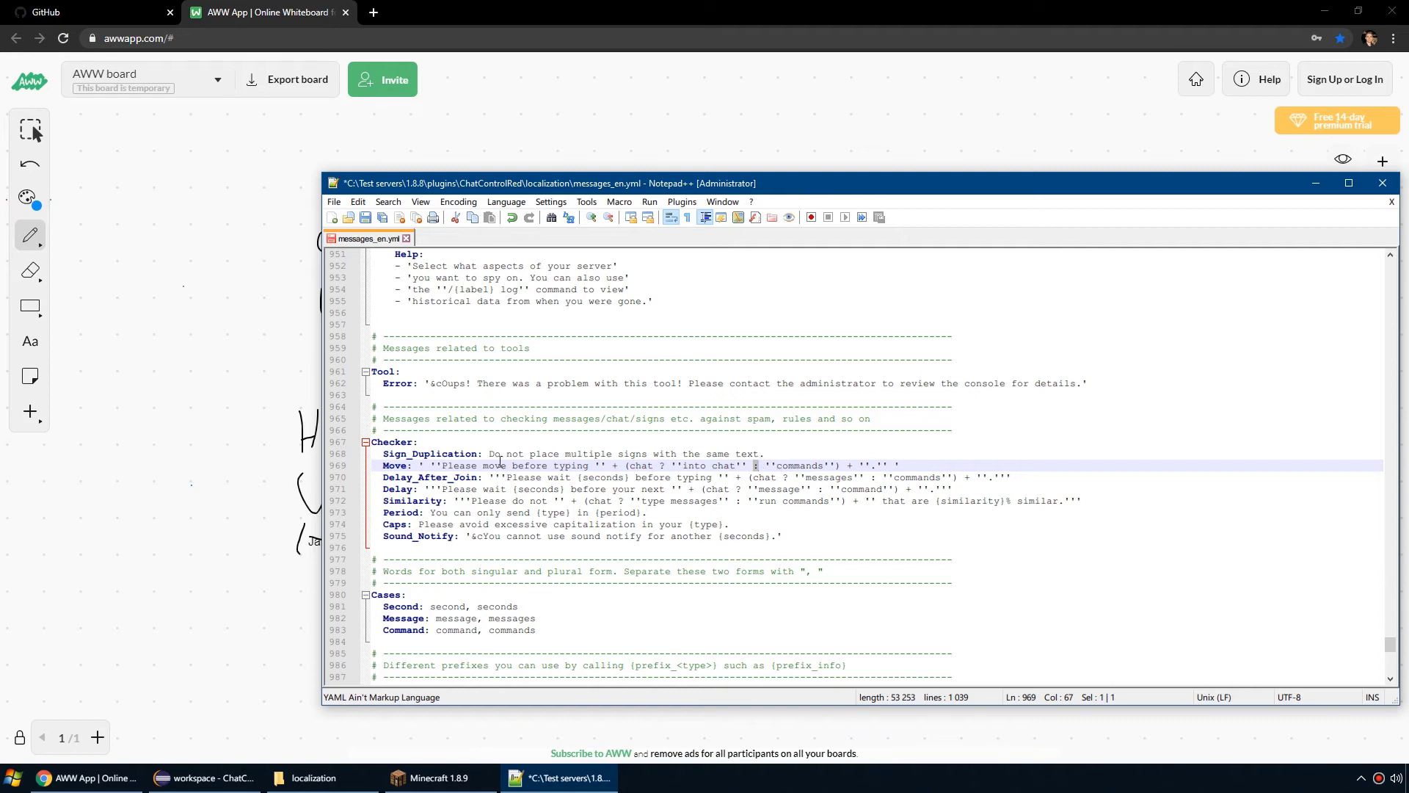
{"action": "double_click", "coordinate": [800, 465]}
Step: Highlight the Move message's closing bracket, second plus sign and quoted period, and the whole expression inside the outer quotes
{"action": "left_click", "coordinate": [838, 466]}
{"action": "type", "text": ")"}
{"action": "double_click", "coordinate": [852, 466]}
{"action": "left_click_drag", "start_coordinate": [859, 466], "coordinate": [890, 471]}
{"action": "left_click", "coordinate": [879, 466]}
{"action": "double_click", "coordinate": [879, 465]}
{"action": "left_click", "coordinate": [871, 468]}
{"action": "left_click_drag", "start_coordinate": [428, 459], "coordinate": [900, 465]}
{"action": "left_click", "coordinate": [492, 465]}
{"action": "left_click_drag", "start_coordinate": [431, 466], "coordinate": [889, 464]}
Step: In the Prefix section of messages_en.yml, replace the exclamation mark in the Warn prefix with ":)" and save the file
{"action": "key", "text": "super"}
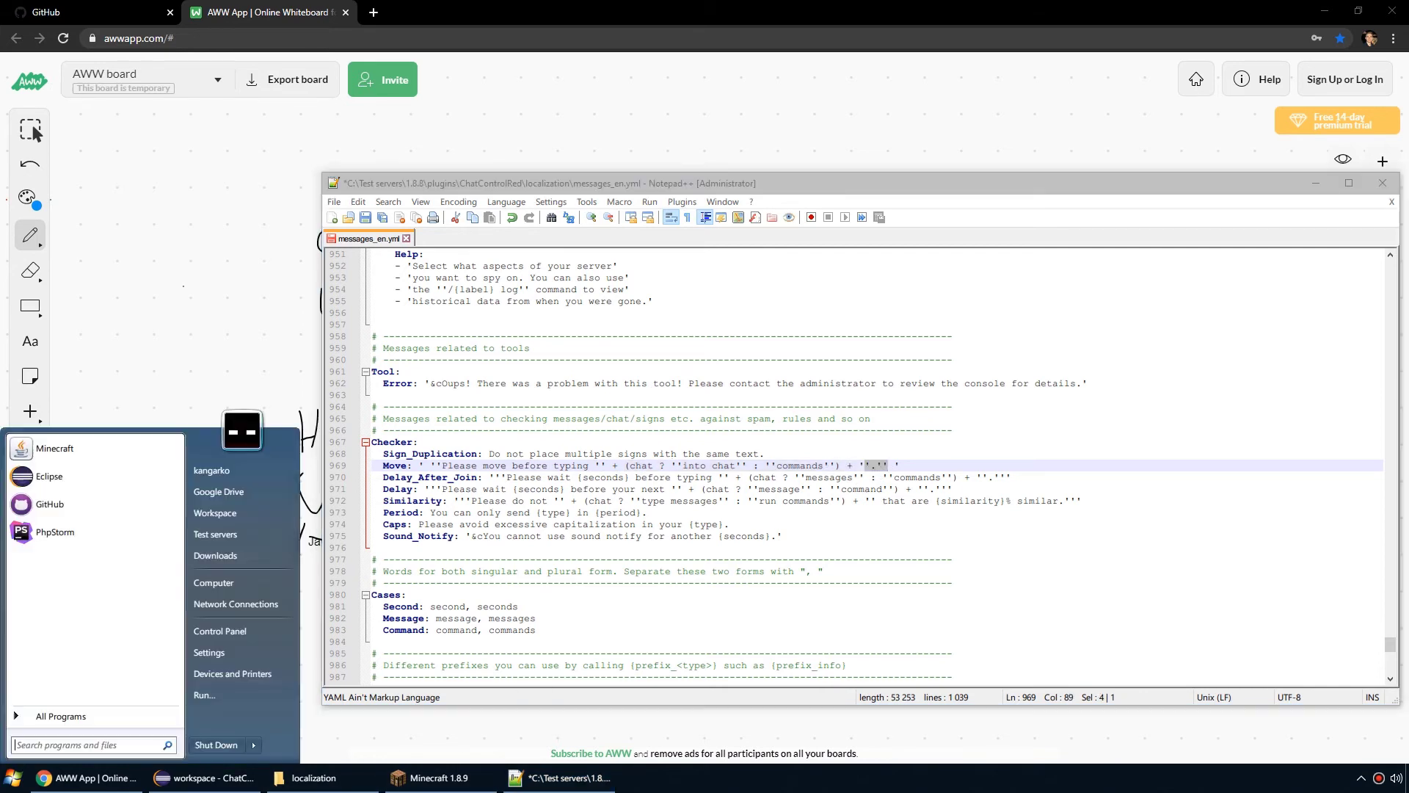
{"action": "left_click", "coordinate": [433, 777]}
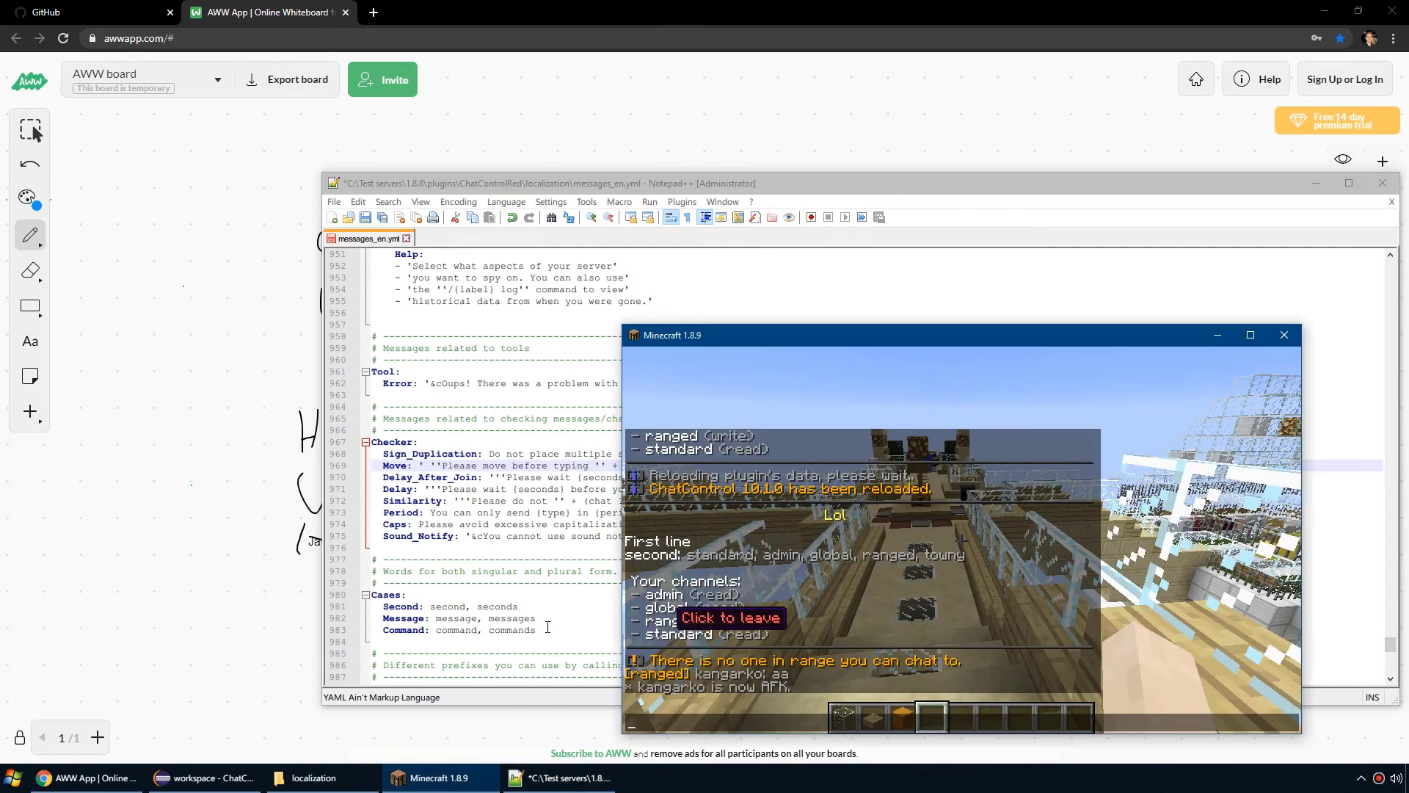
{"action": "left_click", "coordinate": [476, 512]}
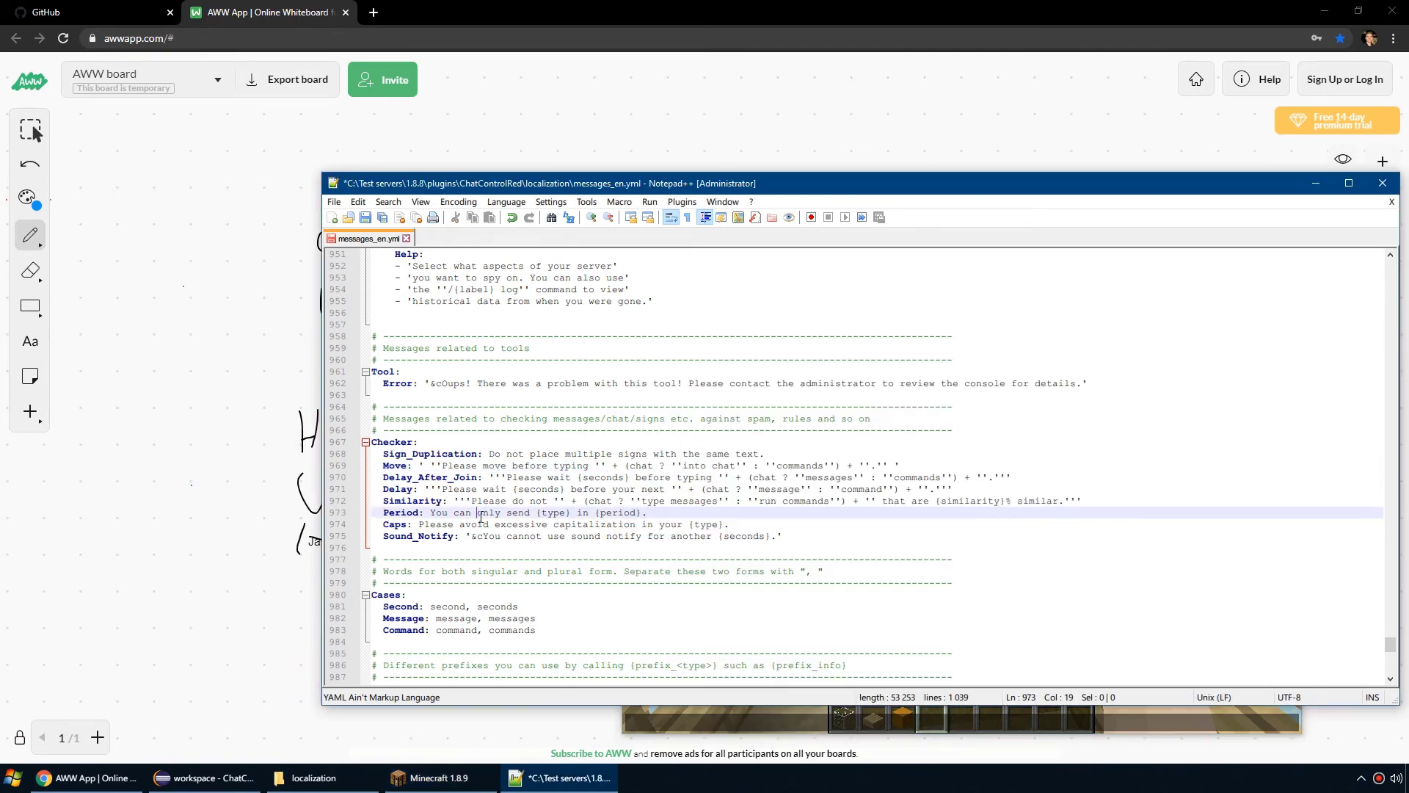
{"action": "scroll", "coordinate": [457, 482], "scroll_direction": "down", "scroll_amount": 11}
{"action": "scroll", "coordinate": [457, 482], "scroll_direction": "up", "scroll_amount": 2}
{"action": "scroll", "coordinate": [488, 417], "scroll_direction": "up", "scroll_amount": 3}
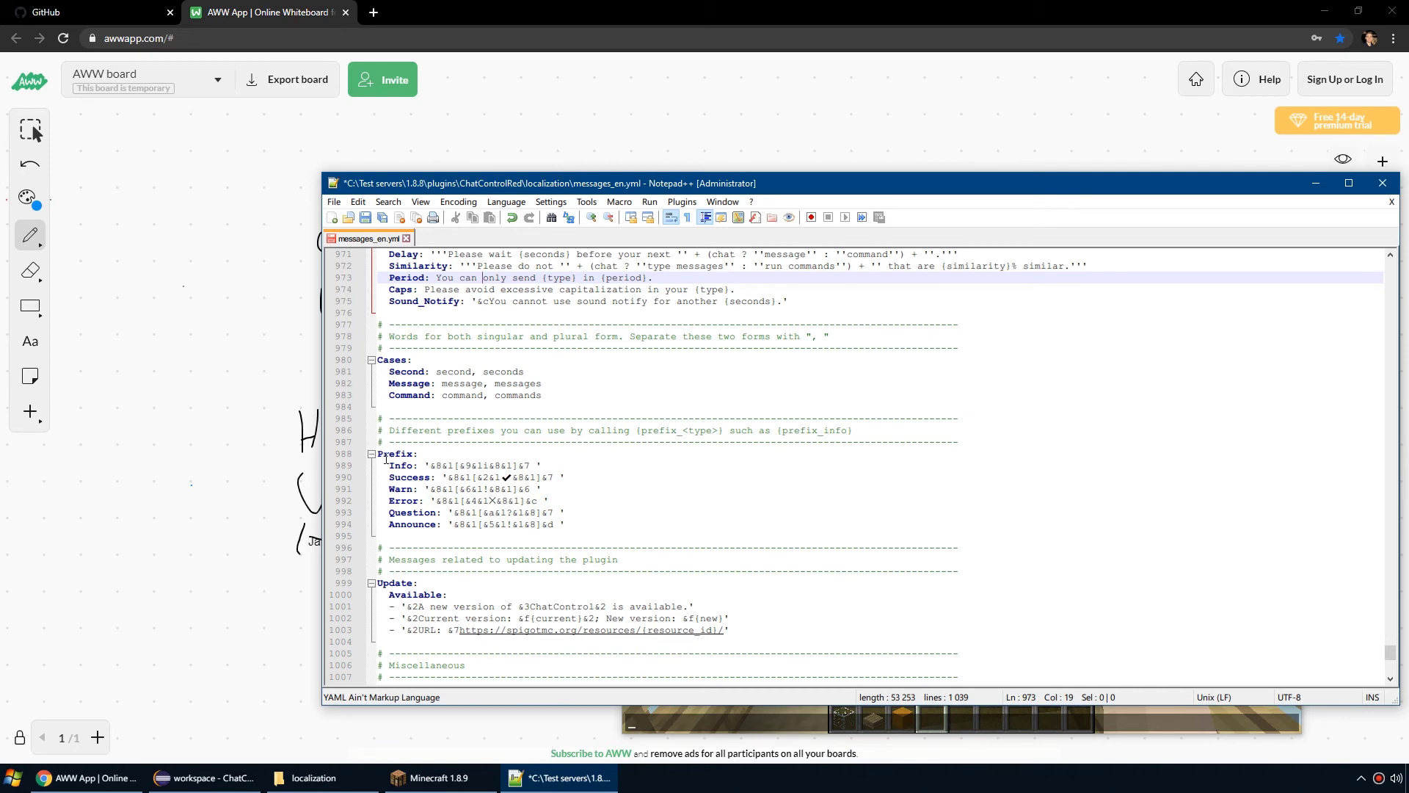
{"action": "left_click", "coordinate": [386, 455]}
{"action": "left_click_drag", "start_coordinate": [395, 466], "coordinate": [495, 466]}
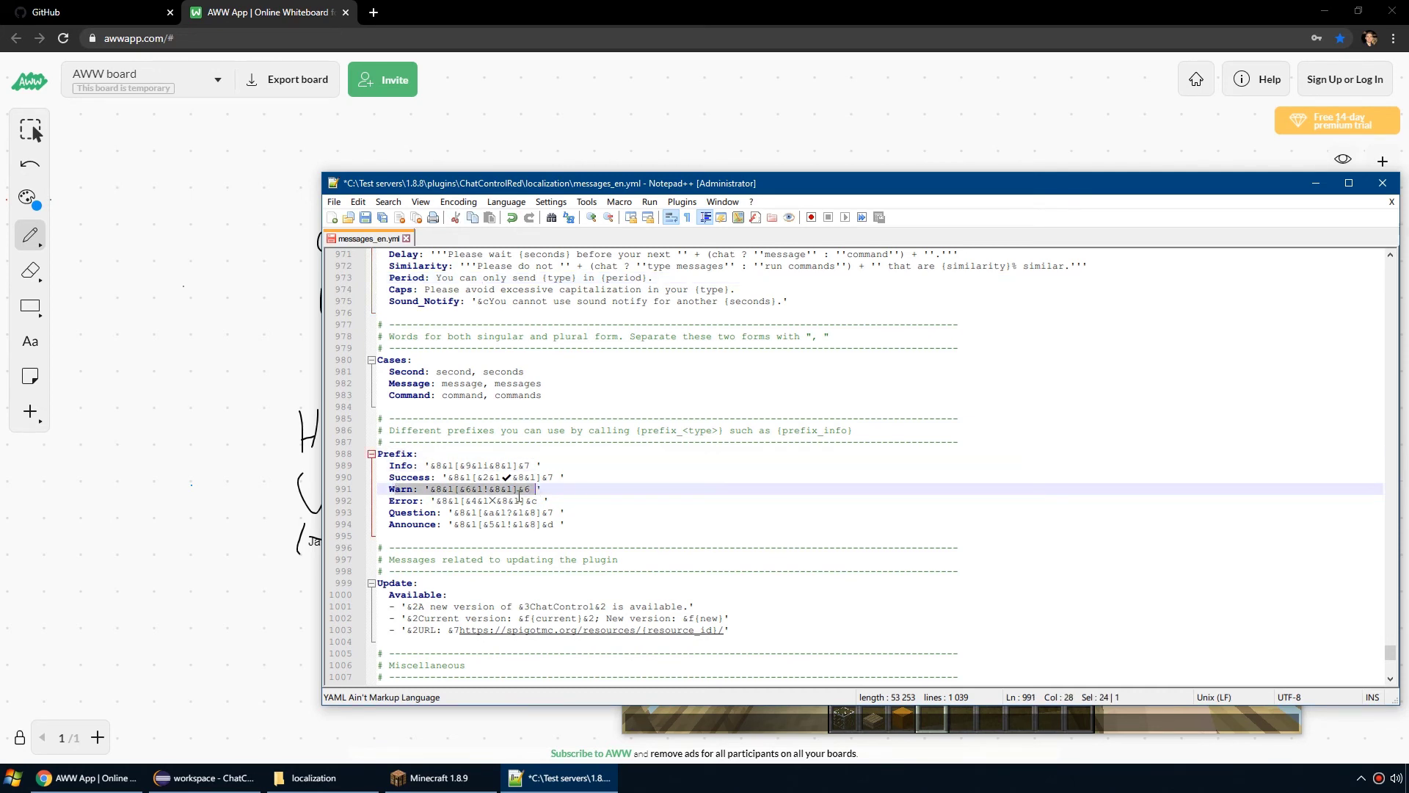
{"action": "left_click_drag", "start_coordinate": [482, 489], "coordinate": [487, 488]}
{"action": "type", "text": ":)"}
{"action": "key", "text": "ctrl+s"}
Step: Switch to Minecraft, run /chc reload and send "aa" in chat, and back in Notepad++ accept reloading the modified messages_en.yml
{"action": "left_click", "coordinate": [722, 718]}
{"action": "key", "text": "Escape"}
{"action": "type", "text": "/chc reload"}
{"action": "key", "text": "Return"}
{"action": "type", "text": "aa"}
{"action": "key", "text": "Return"}
{"action": "key", "text": "t"}
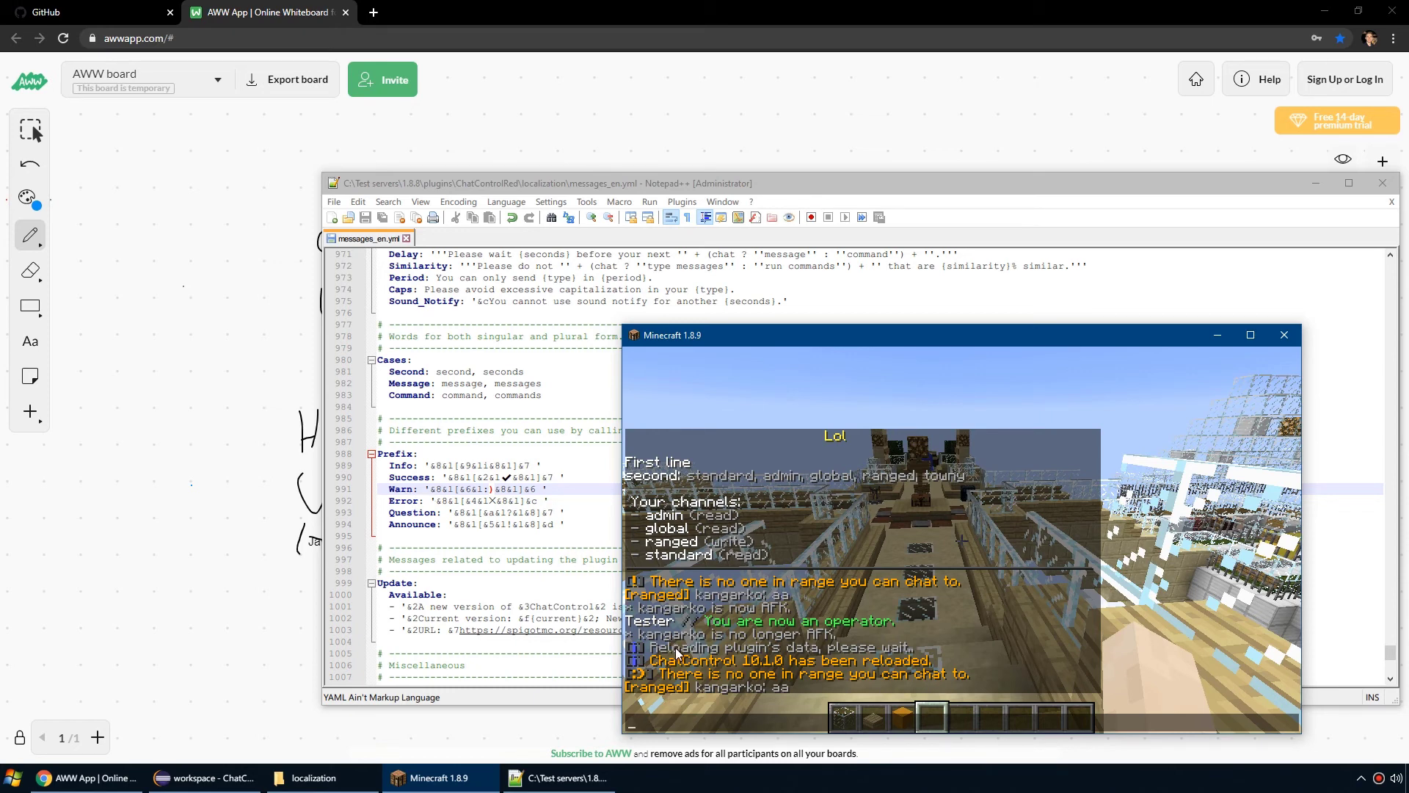
{"action": "left_click", "coordinate": [437, 486]}
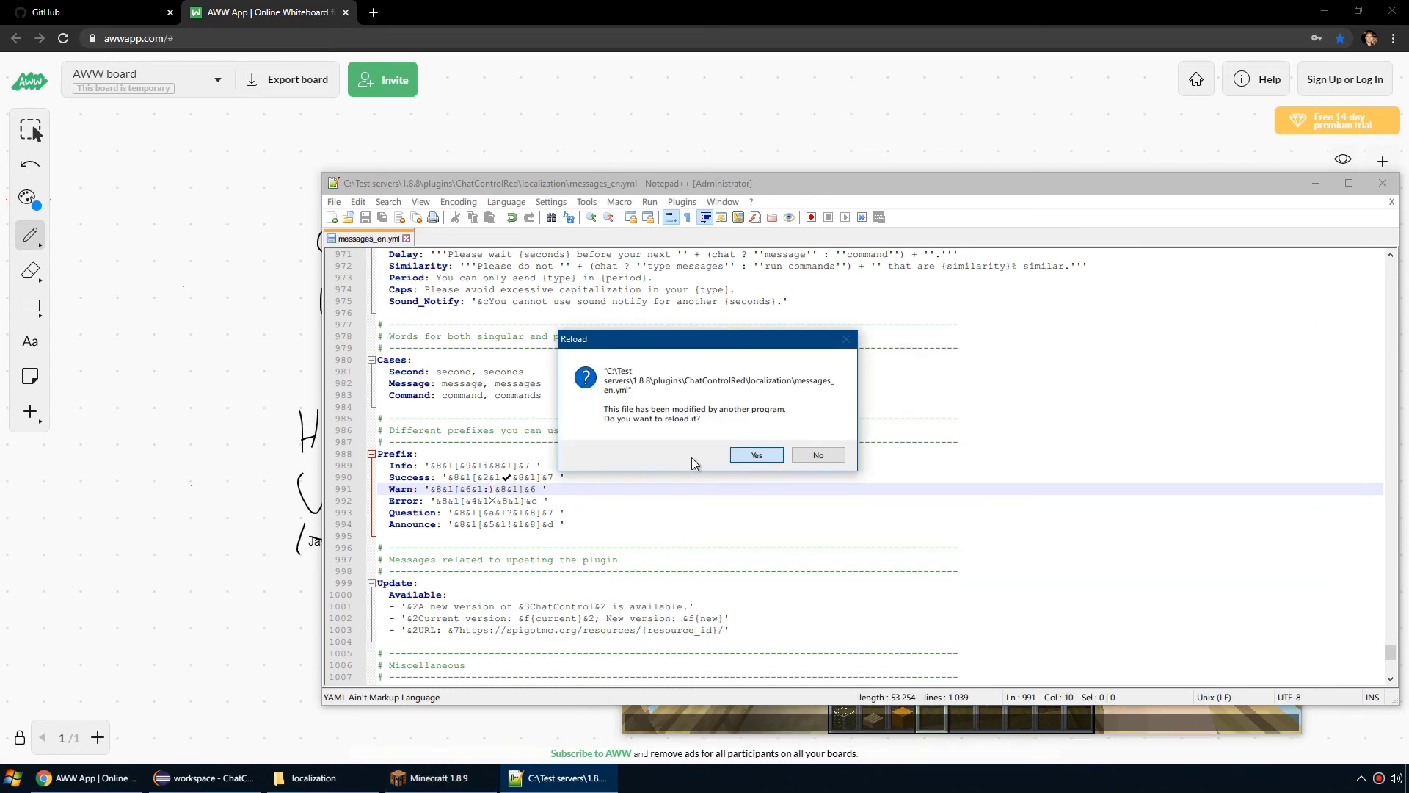
{"action": "left_click", "coordinate": [757, 455]}
Step: Try emptying the Warn prefix's value and undo the deletion
{"action": "left_click_drag", "start_coordinate": [541, 489], "coordinate": [432, 493]}
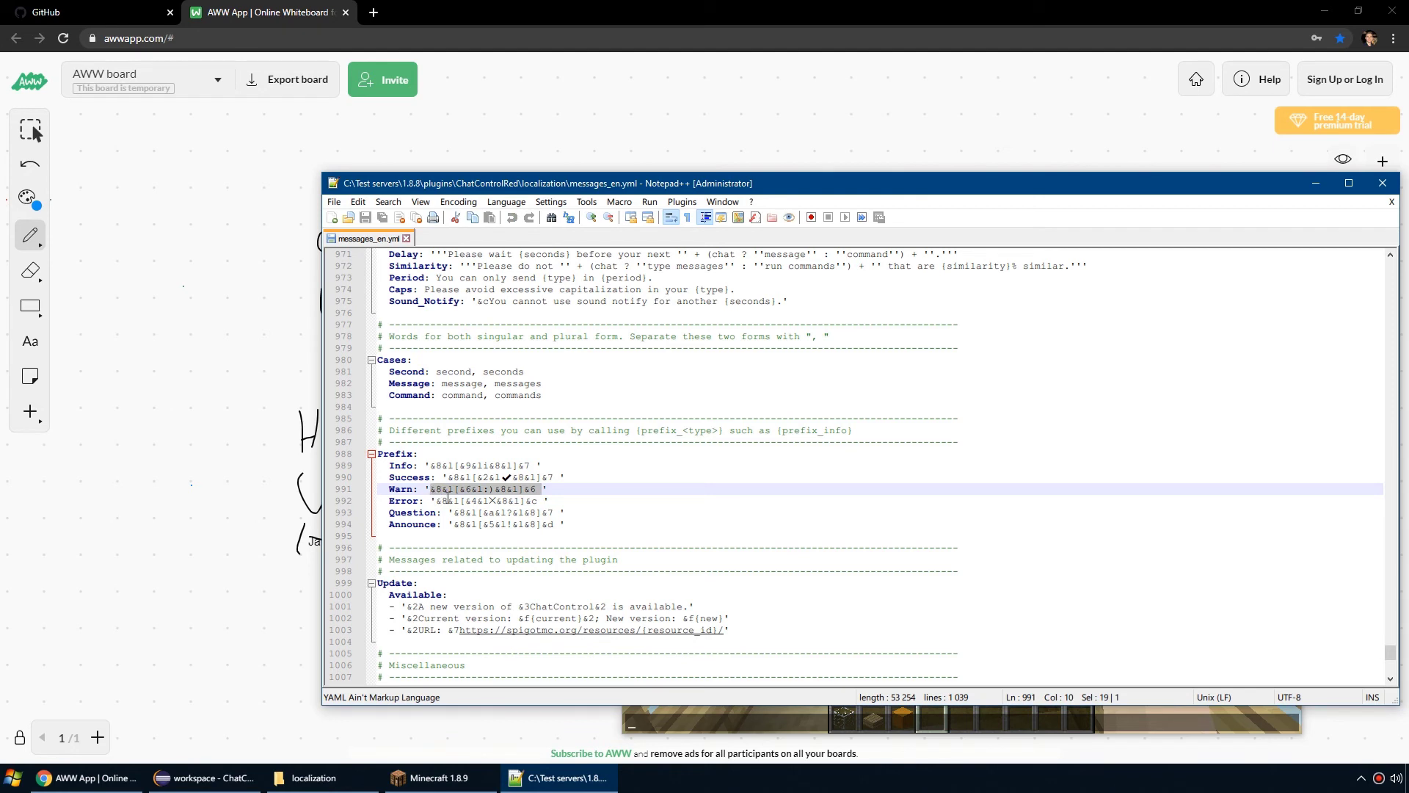
{"action": "key", "text": "BackSpace"}
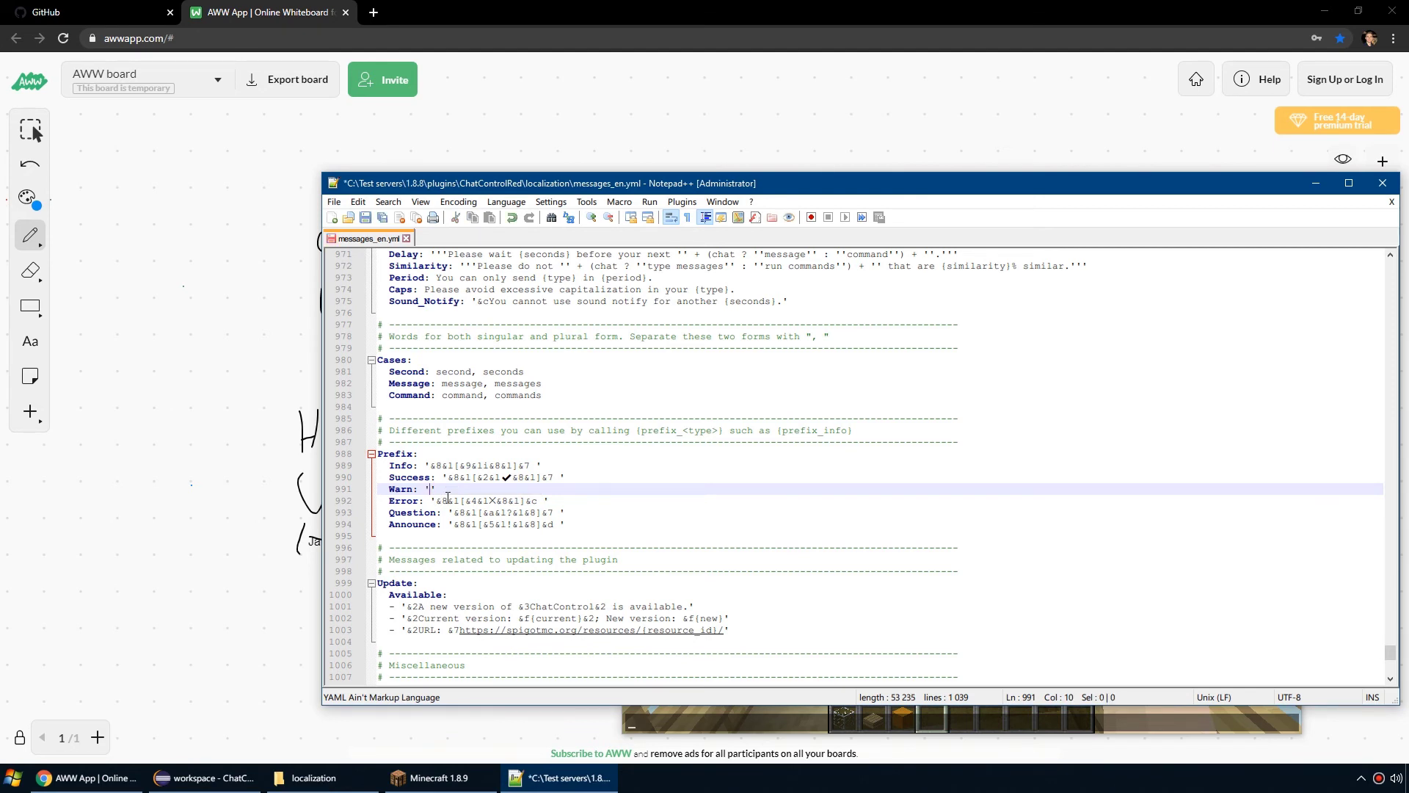
{"action": "key", "text": "BackSpace"}
{"action": "type", "text": "\""}
{"action": "key", "text": "Escape"}
{"action": "key", "text": "ctrl+z"}
{"action": "key", "text": "ctrl+z"}
{"action": "key", "text": "ctrl+z"}
{"action": "key", "text": "ctrl+z"}
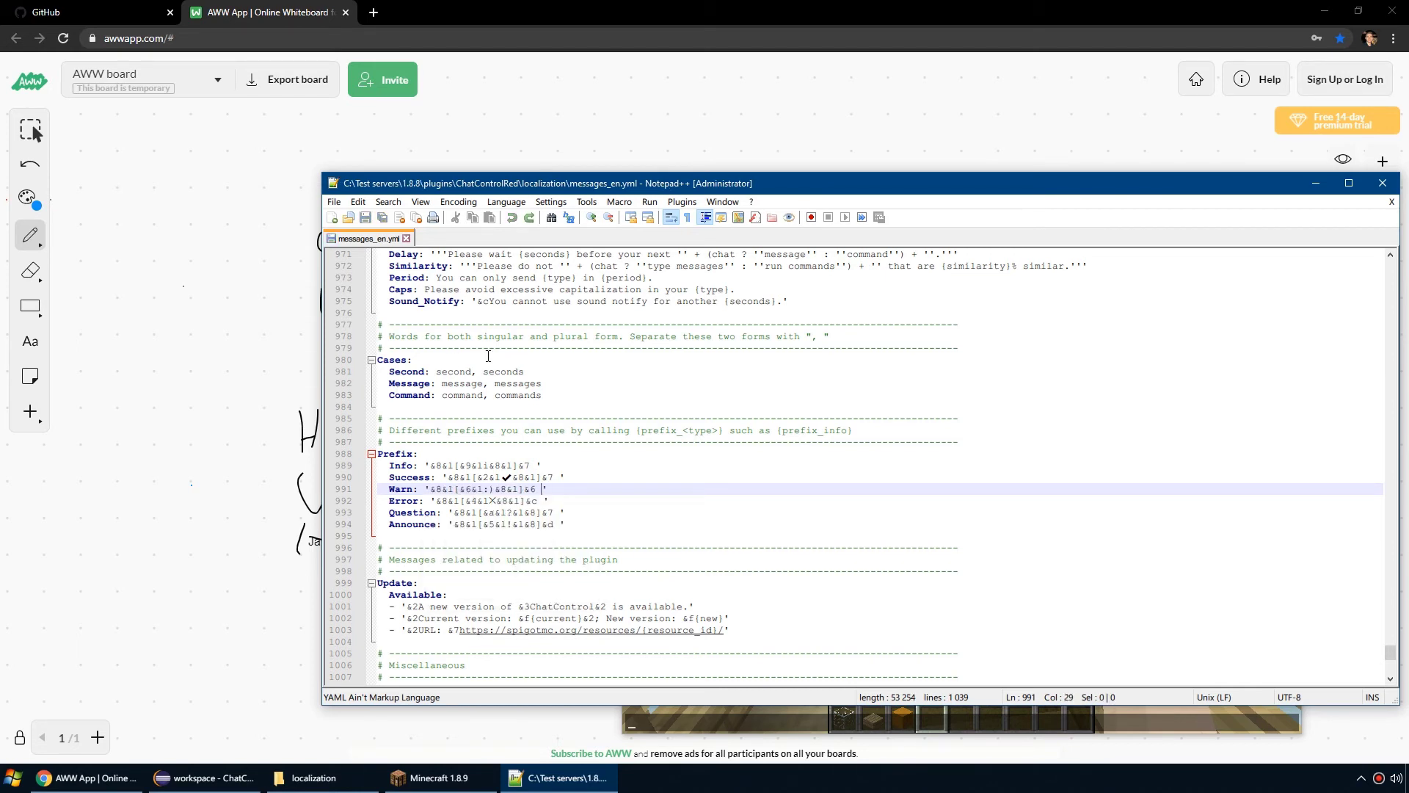
Step: Open chat.rs from ChatControlRed's rules folder and highlight {prefix_info} in the warning of the rule against begging for ranks
{"action": "left_click", "coordinate": [750, 721]}
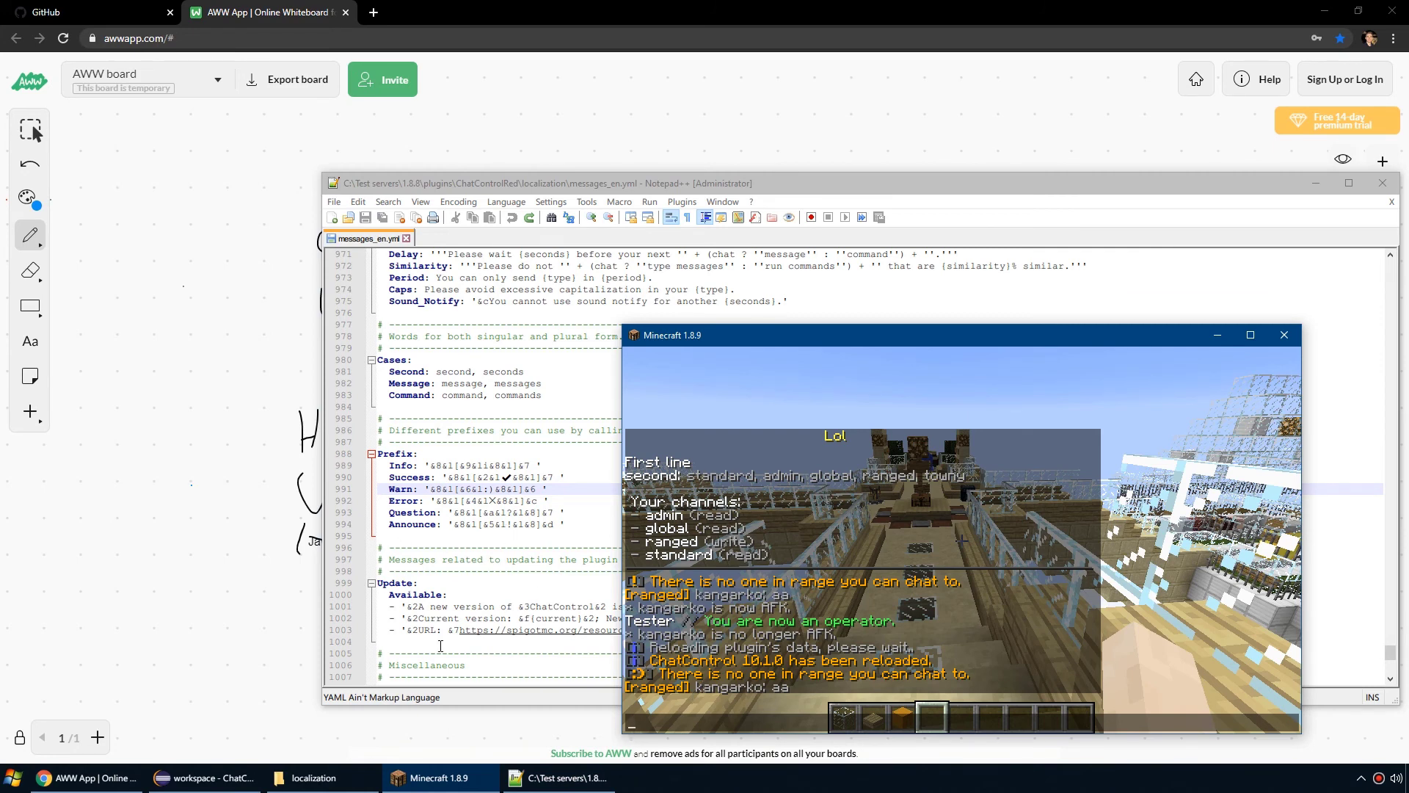
{"action": "left_click", "coordinate": [330, 777]}
{"action": "left_click", "coordinate": [696, 252]}
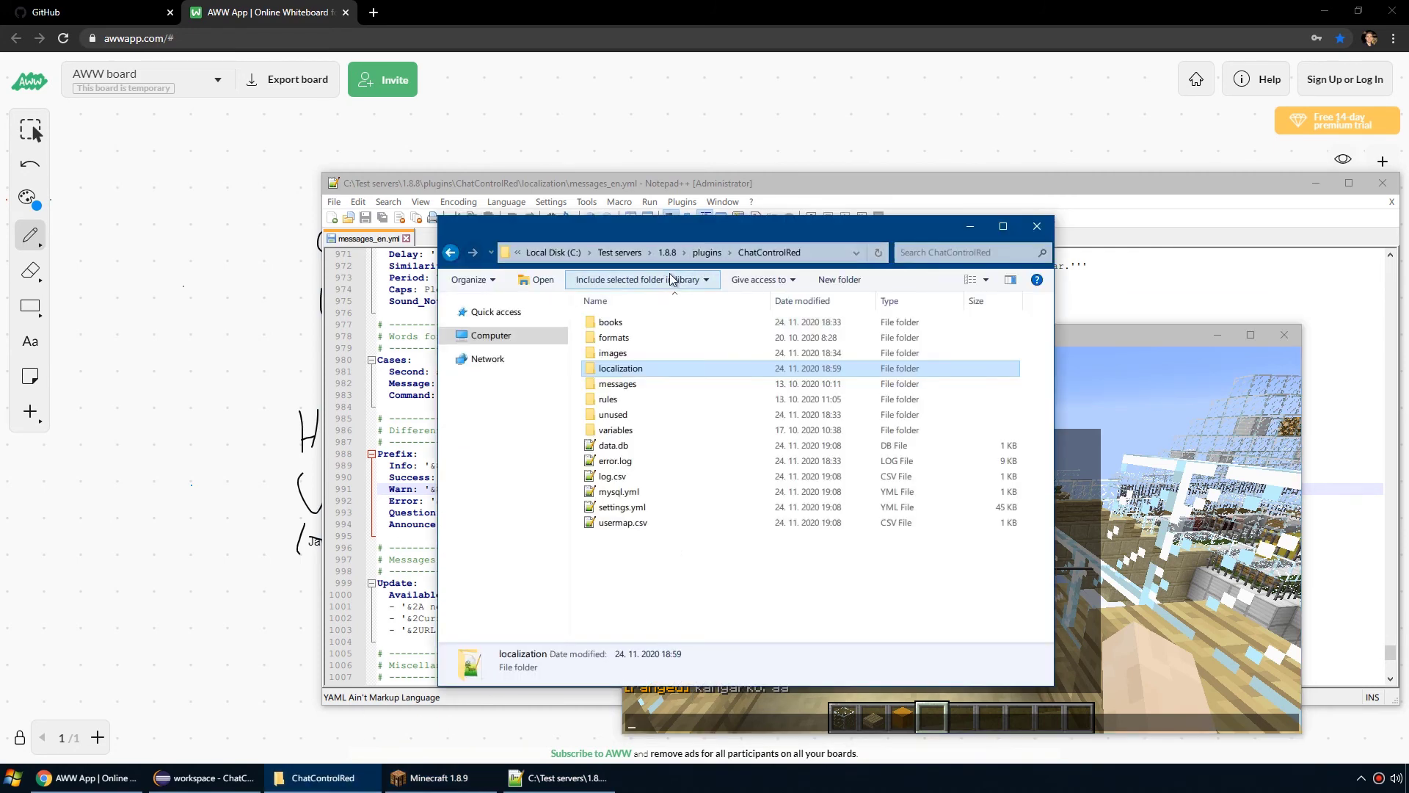
{"action": "double_click", "coordinate": [641, 400]}
{"action": "double_click", "coordinate": [640, 403]}
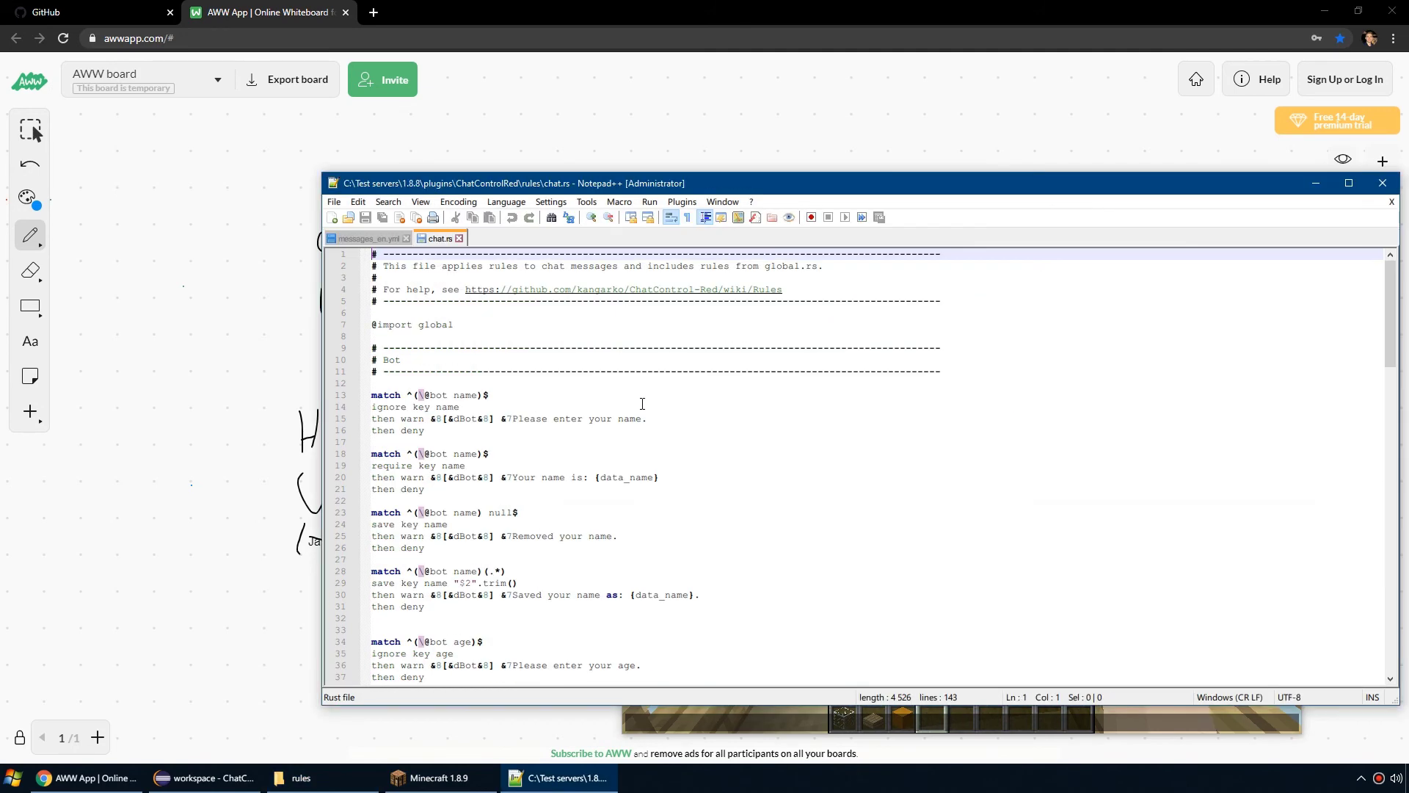
{"action": "scroll", "coordinate": [612, 386], "scroll_direction": "down", "scroll_amount": 20}
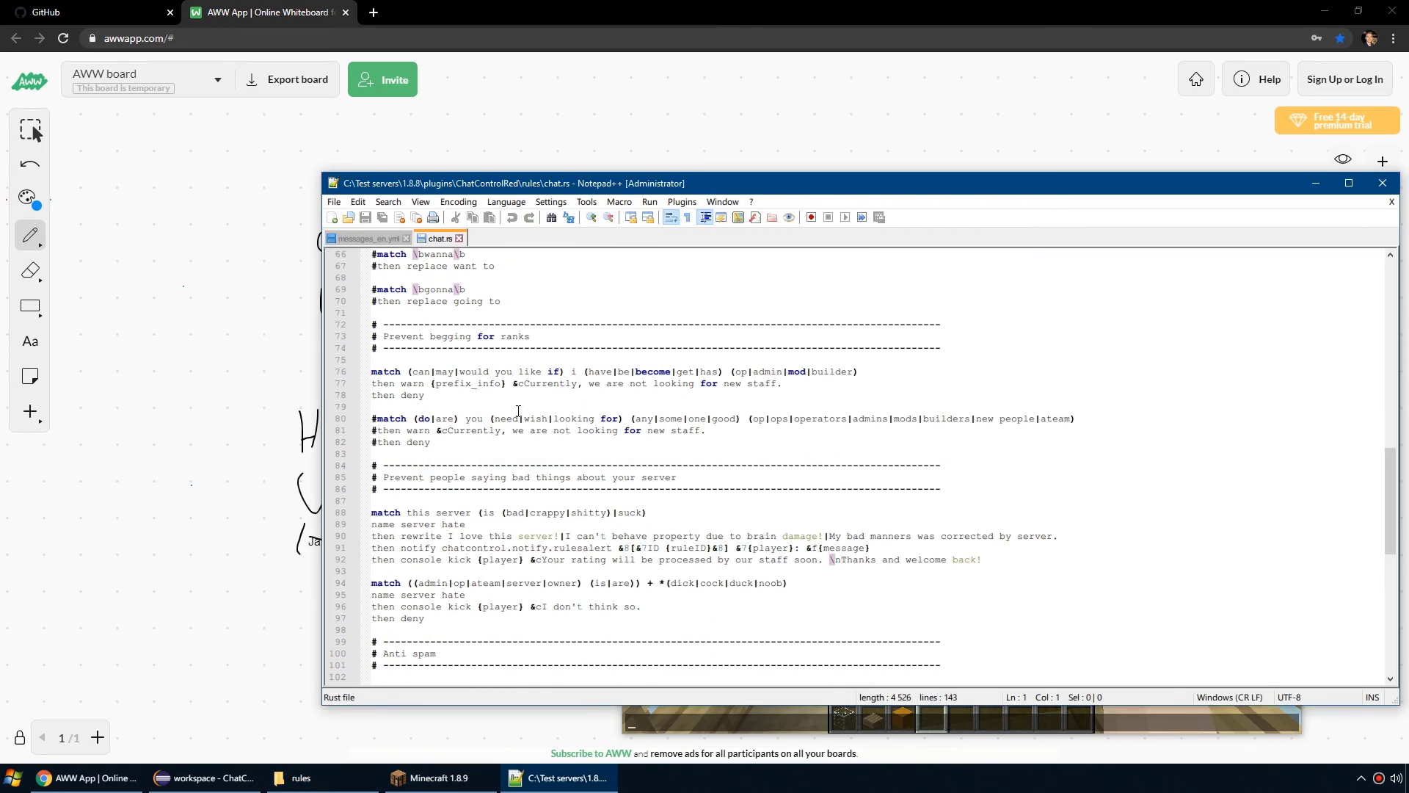
{"action": "left_click", "coordinate": [408, 370]}
{"action": "left_click_drag", "start_coordinate": [439, 383], "coordinate": [503, 383]}
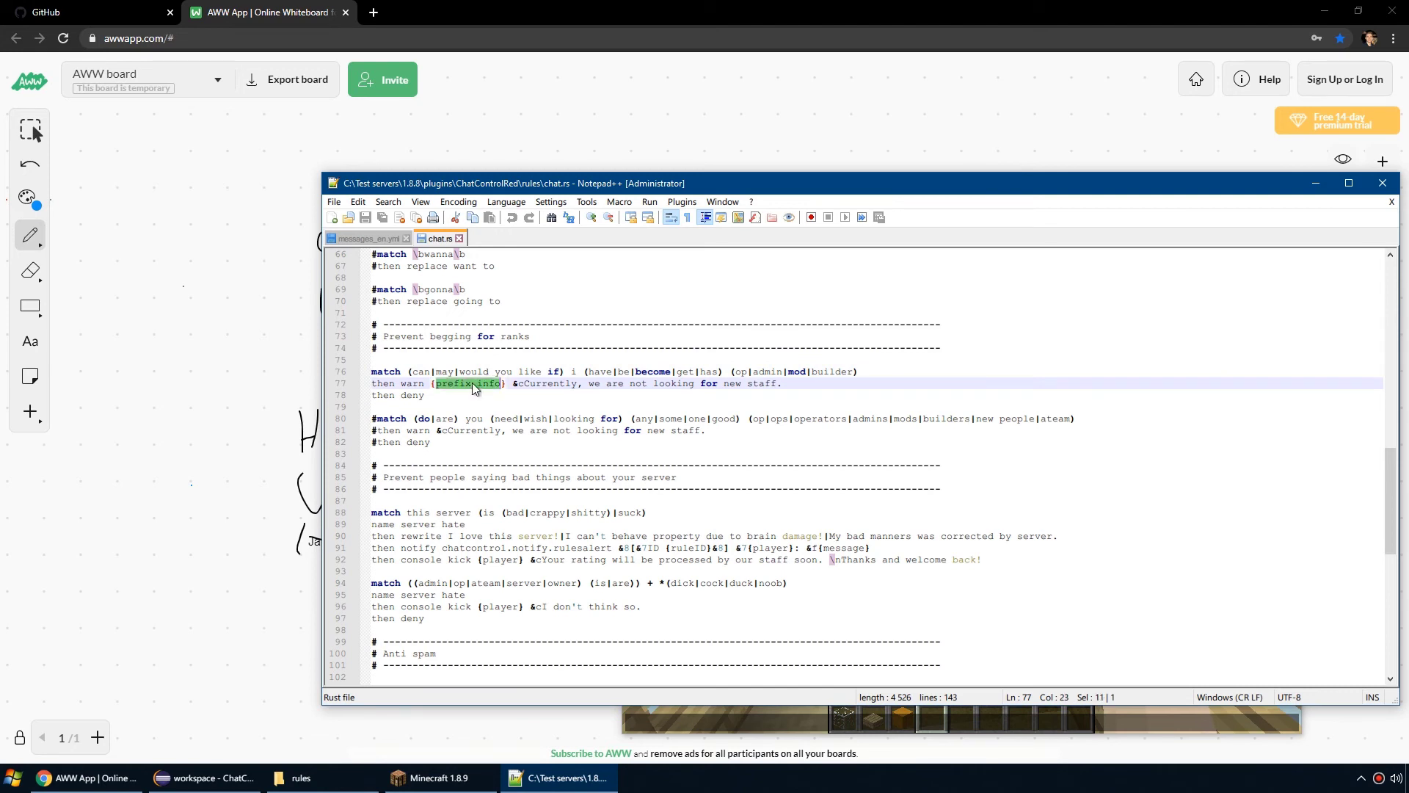
Step: Compare the Info, Warn and Question prefixes in messages_en.yml with the {prefix_info} variable in the chat.rs begging rule
{"action": "left_click", "coordinate": [360, 238]}
{"action": "left_click", "coordinate": [392, 466]}
{"action": "left_click", "coordinate": [400, 489]}
{"action": "left_click", "coordinate": [406, 512]}
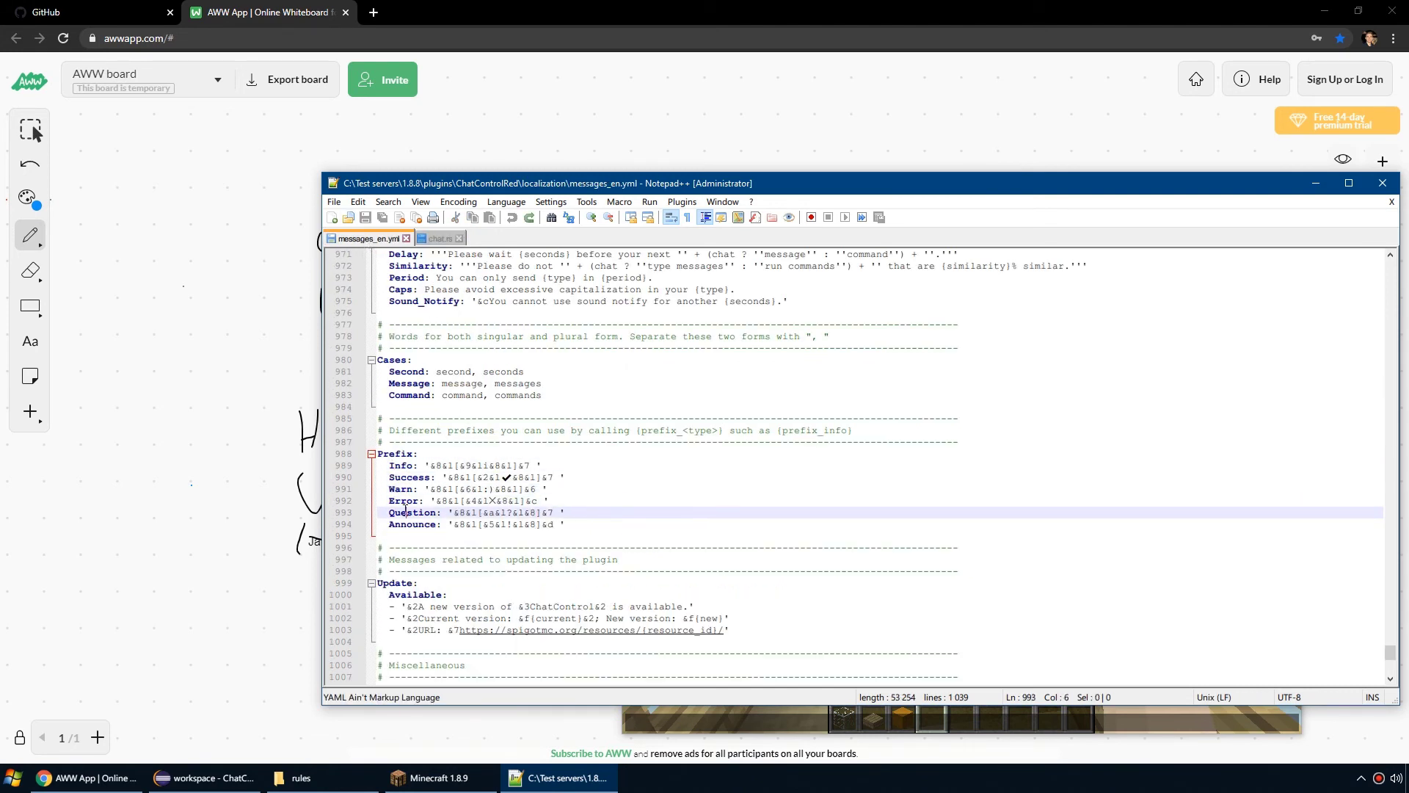
{"action": "left_click", "coordinate": [446, 239]}
{"action": "left_click", "coordinate": [484, 393]}
{"action": "left_click", "coordinate": [480, 383]}
{"action": "left_click_drag", "start_coordinate": [430, 382], "coordinate": [507, 383]}
Step: Switch to Minecraft, reposition its window and send "can i have op" in chat to test the begging rule
{"action": "left_click", "coordinate": [750, 711]}
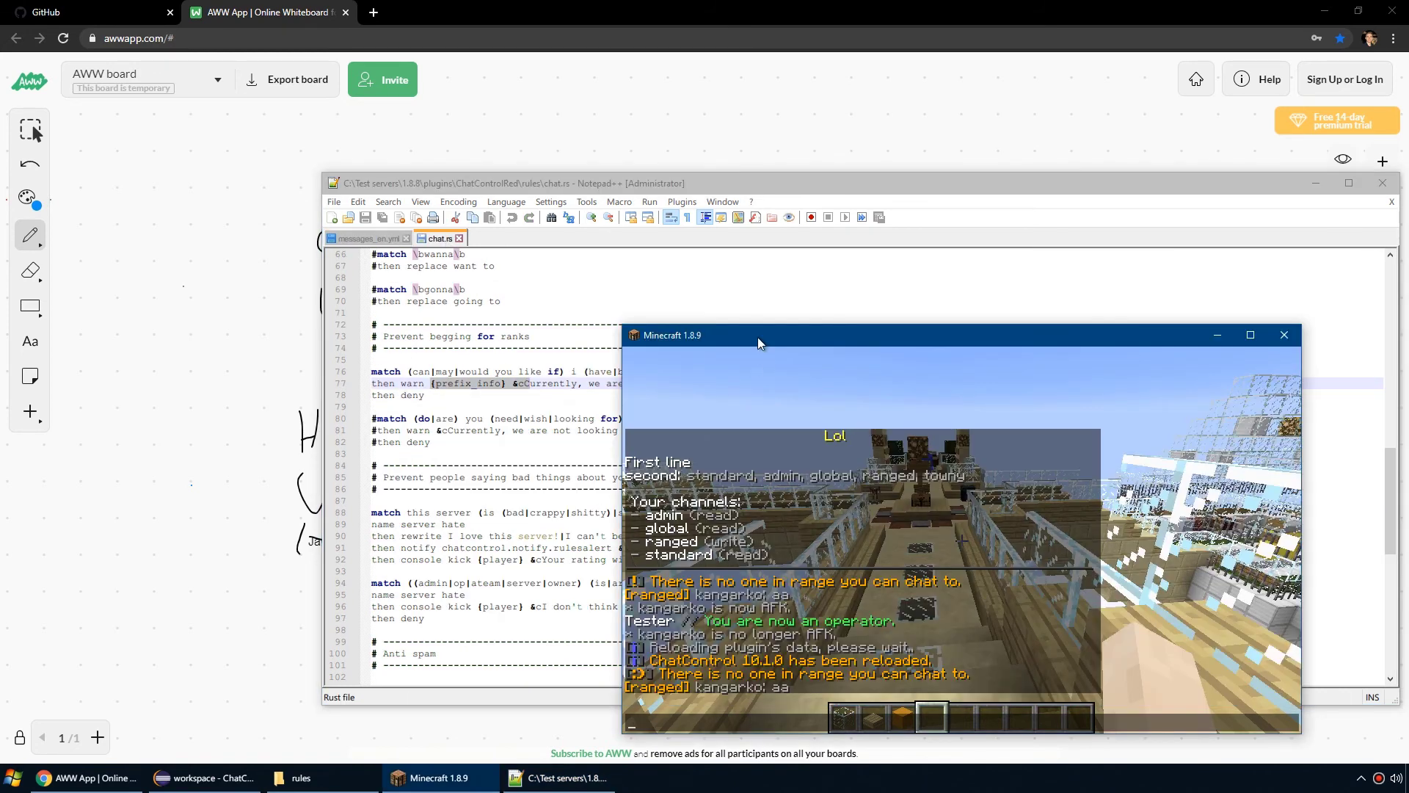
{"action": "left_click_drag", "start_coordinate": [756, 337], "coordinate": [903, 402]}
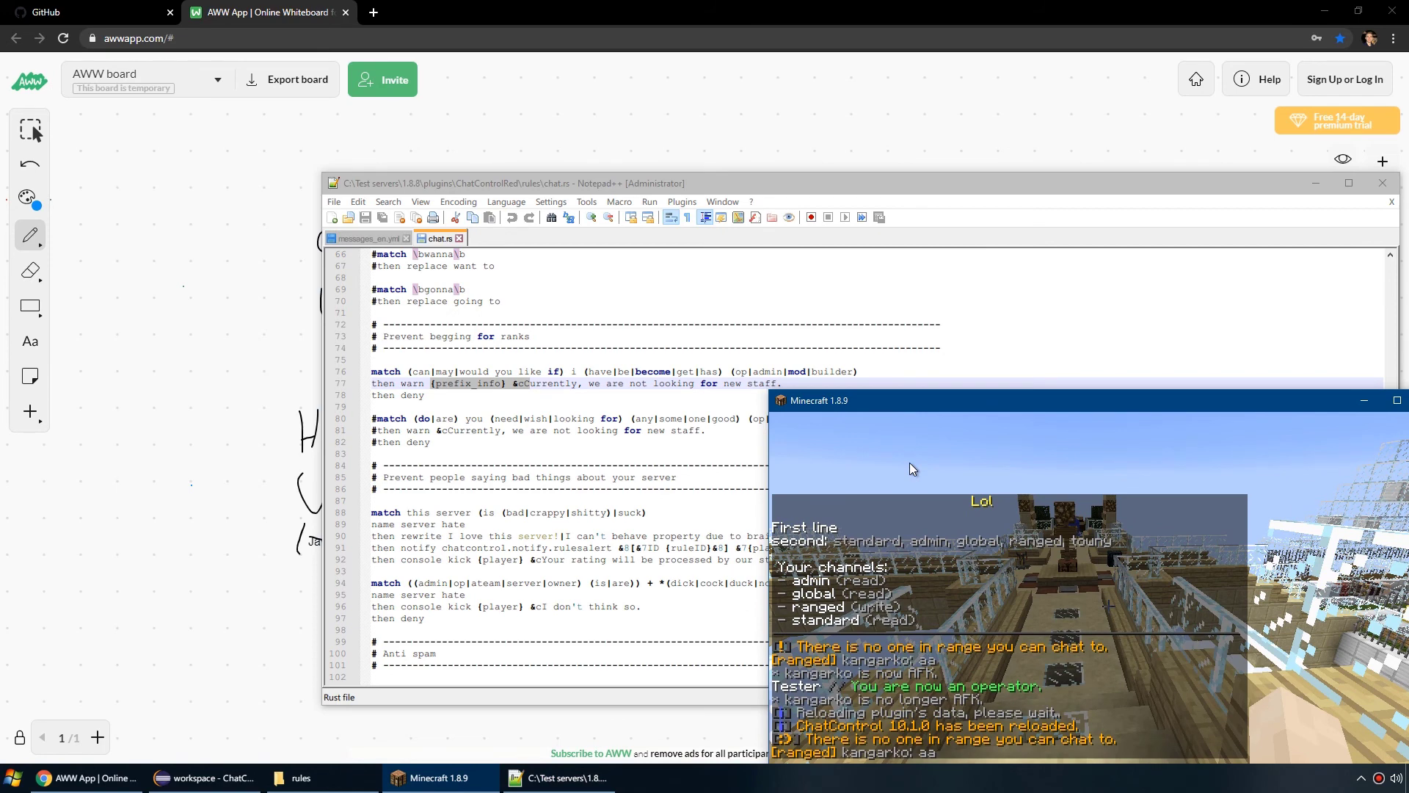
{"action": "key", "text": "Return"}
{"action": "key", "text": "t"}
{"action": "left_click_drag", "start_coordinate": [964, 415], "coordinate": [824, 301]}
{"action": "key", "text": "Up"}
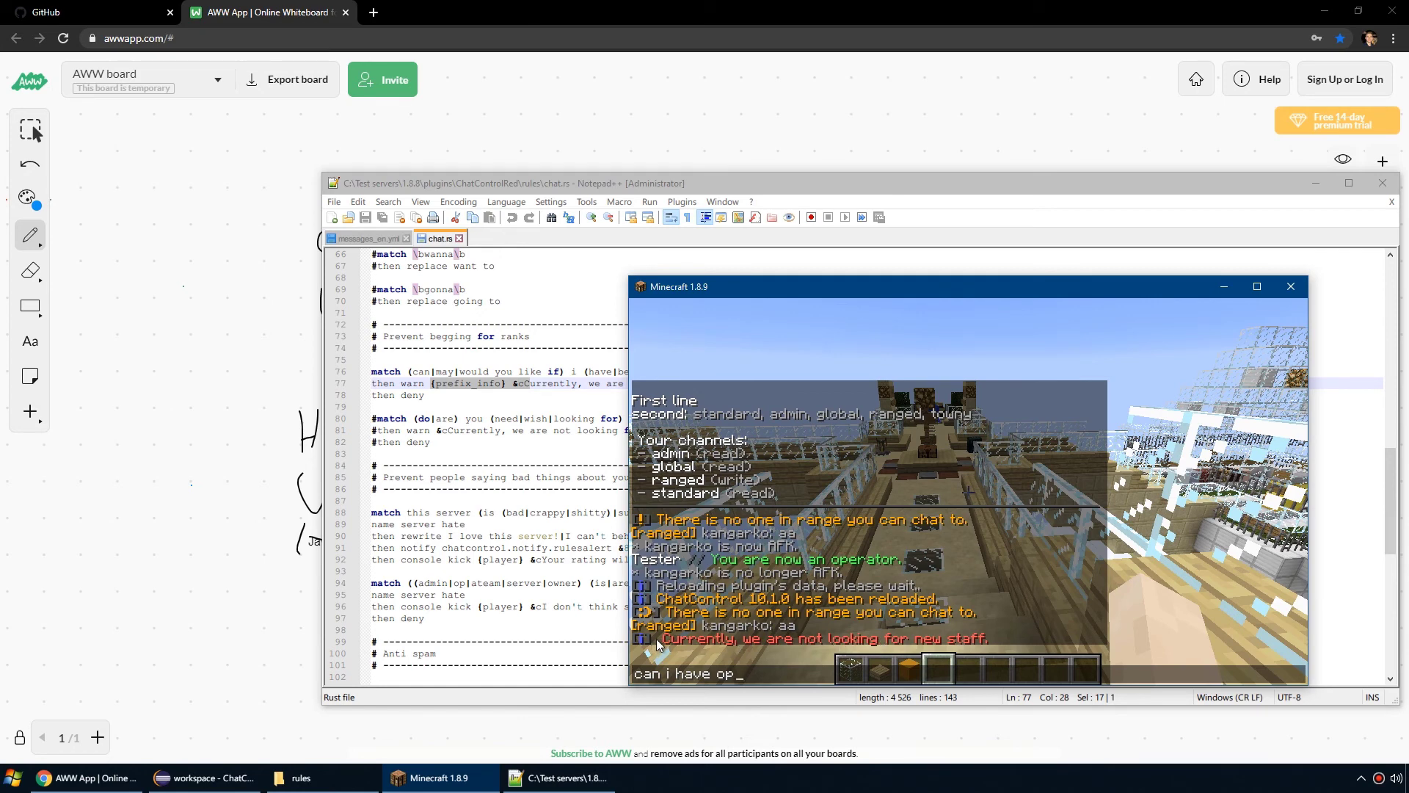
Step: In chat.rs in Notepad++, delete the space after {prefix_info} in the begging rule's warning and save the file
{"action": "left_click", "coordinate": [518, 384]}
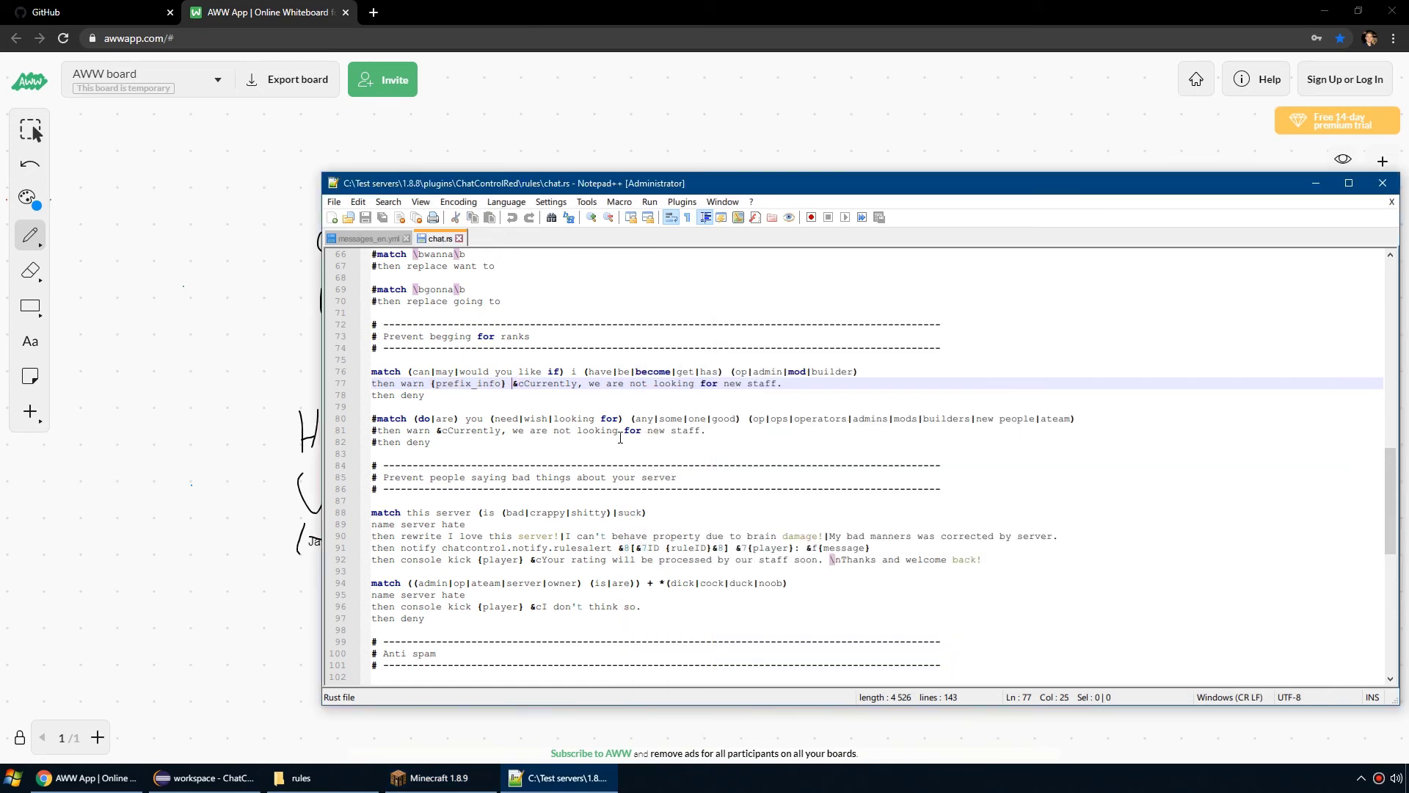
{"action": "key", "text": "BackSpace"}
{"action": "key", "text": "ctrl+s"}
Step: Switch to Minecraft, reload the plugin with /chc rl and resend "can i have op" in chat
{"action": "key", "text": "alt+Tab"}
{"action": "type", "text": "/chc rl"}
{"action": "key", "text": "Return"}
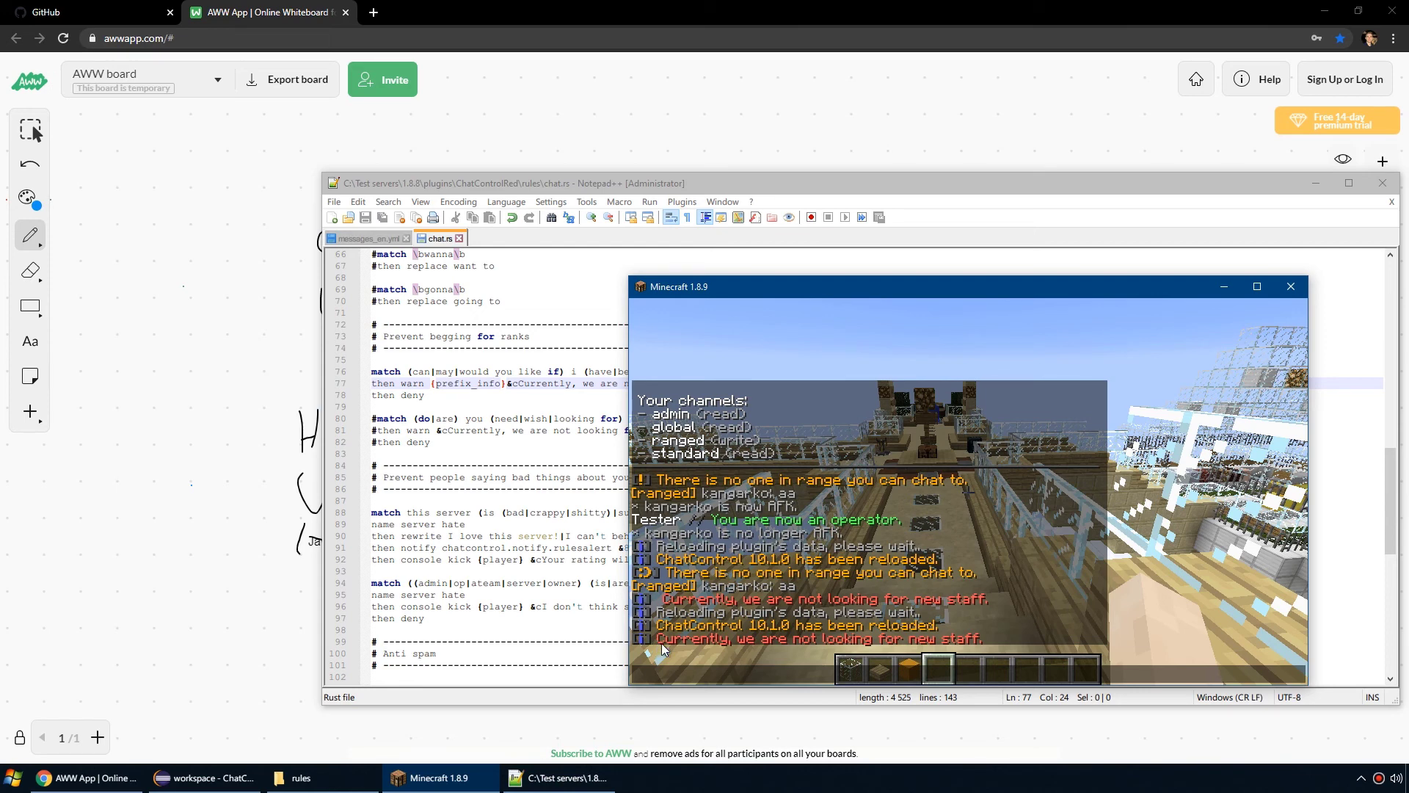
Step: Back in Notepad++, highlight {prefix_info} in chat.rs, reload messages_en.yml and review the Delay_After_Join message in its Checker section
{"action": "key", "text": "alt+Tab"}
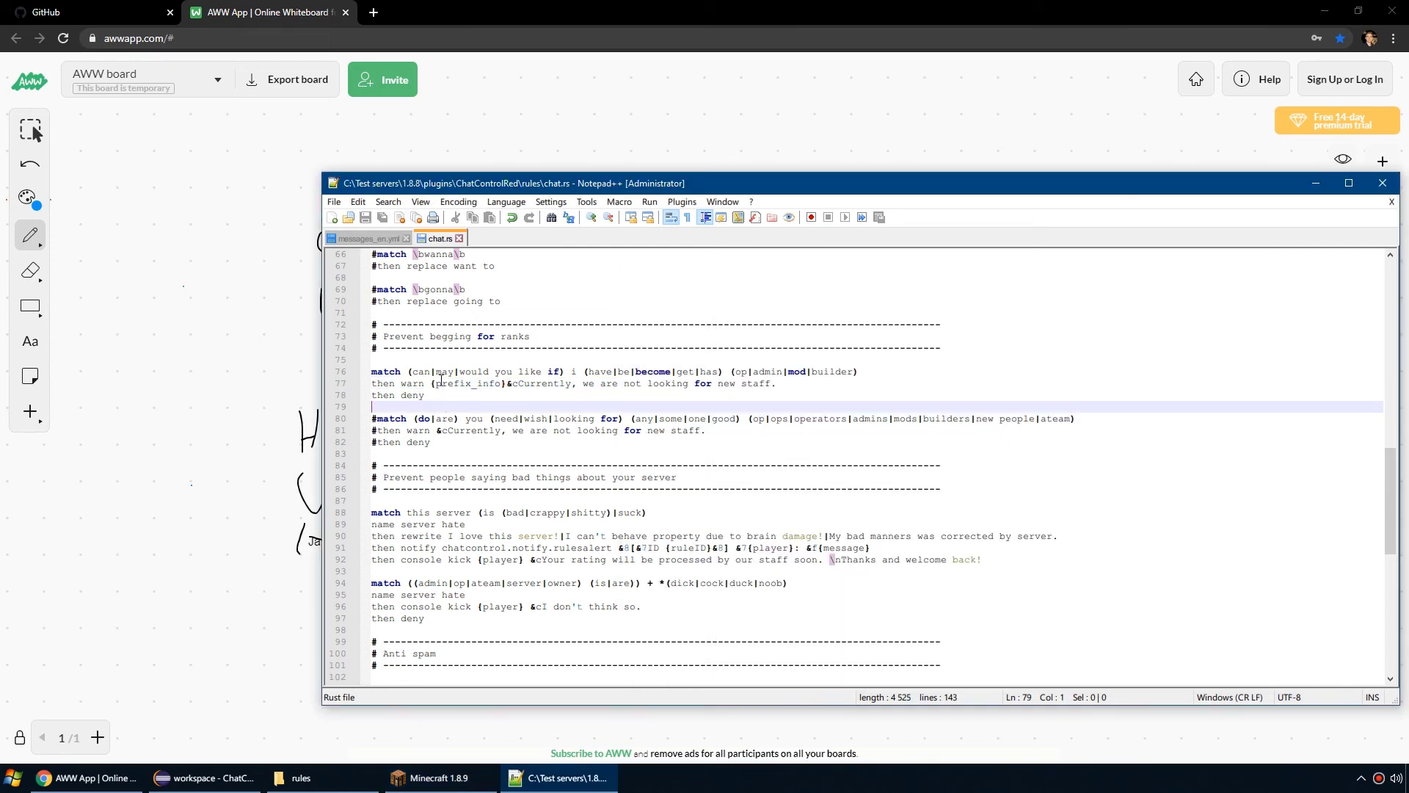
{"action": "left_click_drag", "start_coordinate": [431, 383], "coordinate": [506, 384]}
{"action": "left_click", "coordinate": [354, 239]}
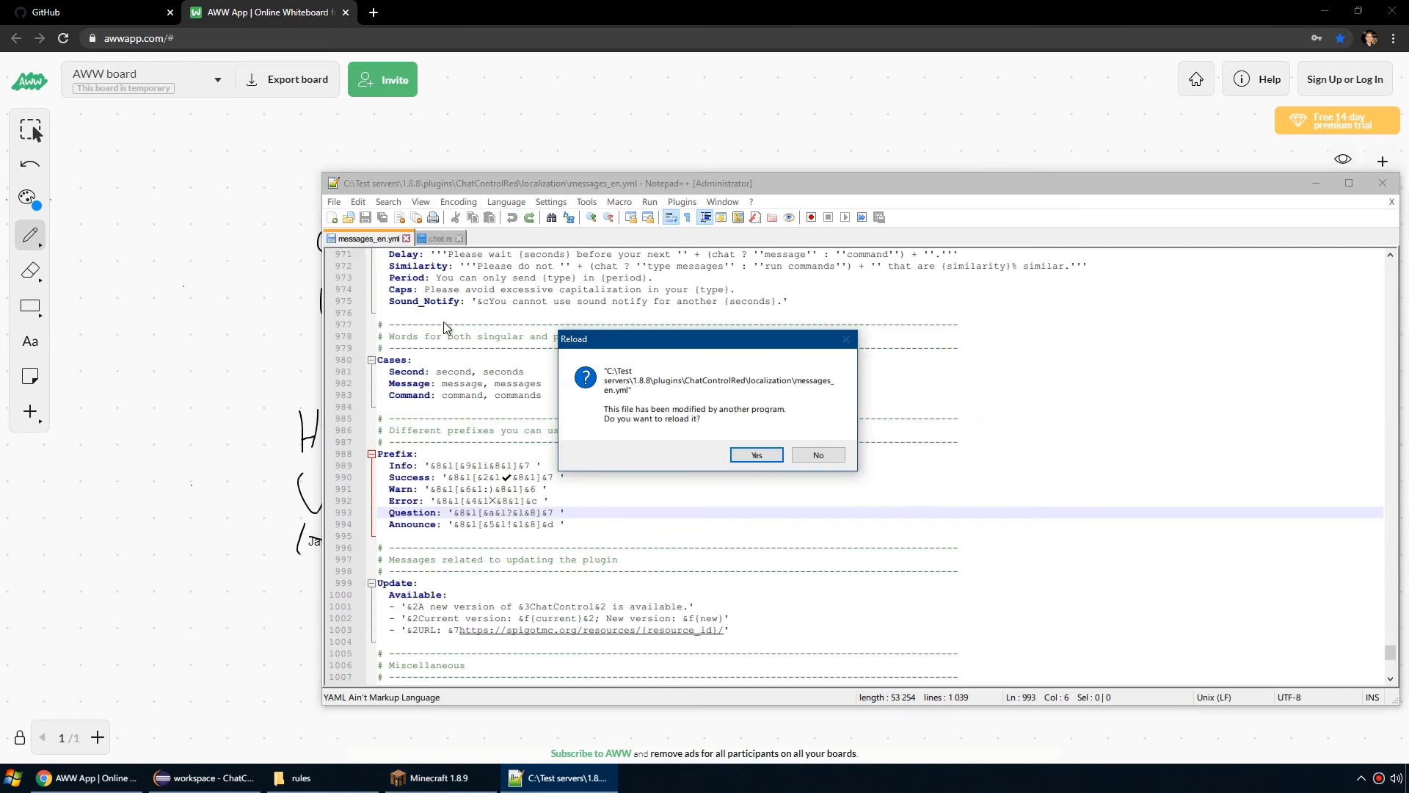
{"action": "left_click", "coordinate": [757, 456]}
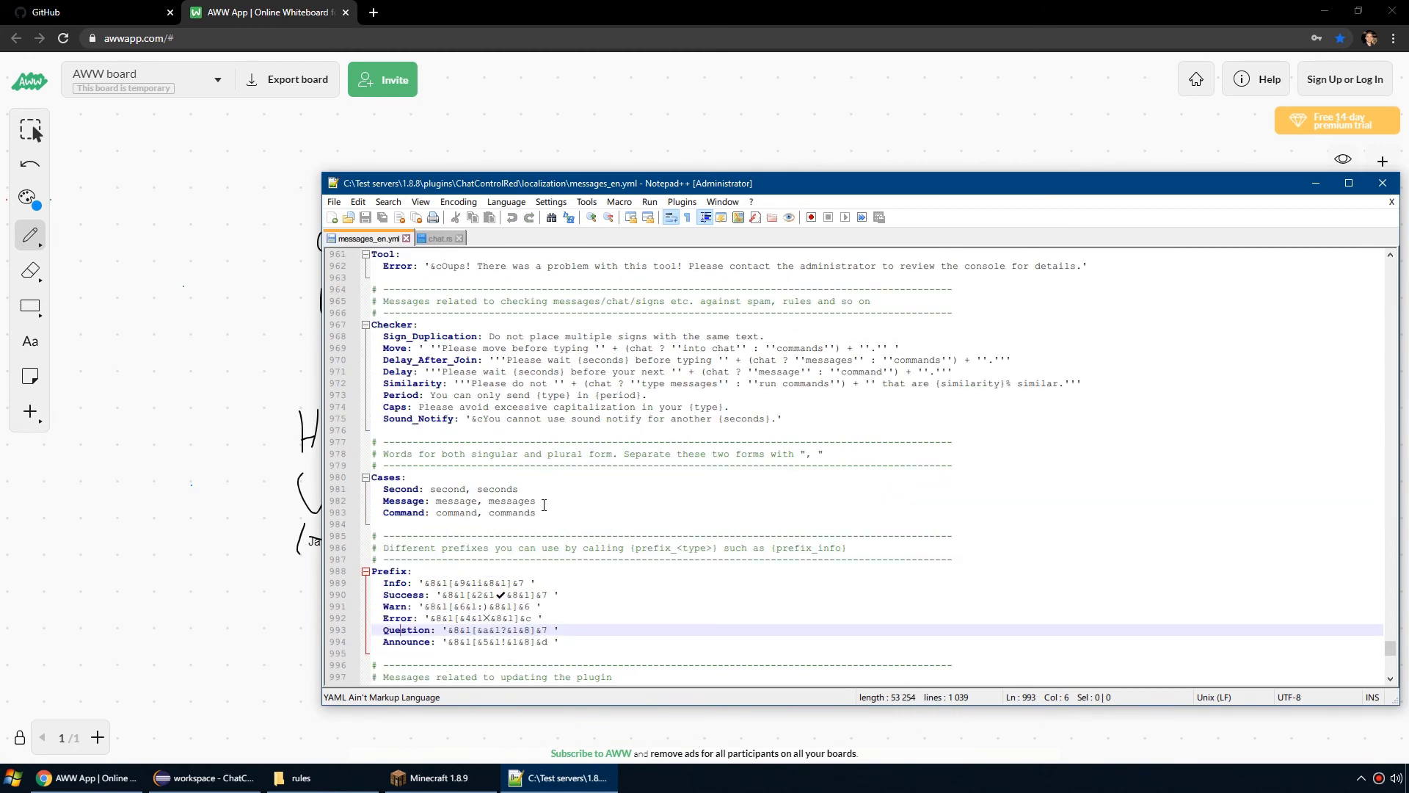
{"action": "scroll", "coordinate": [519, 393], "scroll_direction": "up", "scroll_amount": 2}
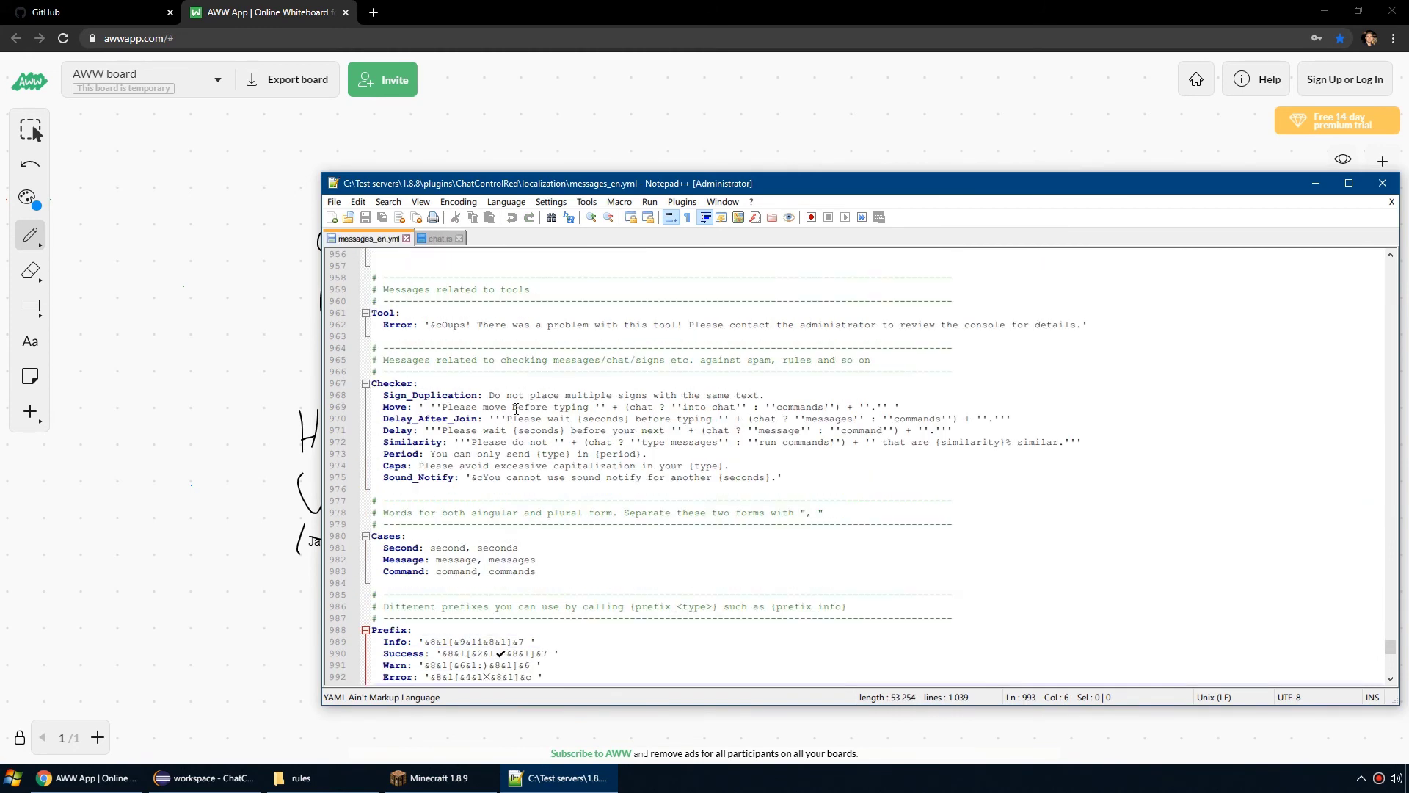
{"action": "left_click_drag", "start_coordinate": [512, 419], "coordinate": [1012, 419]}
{"action": "key", "text": "Down"}
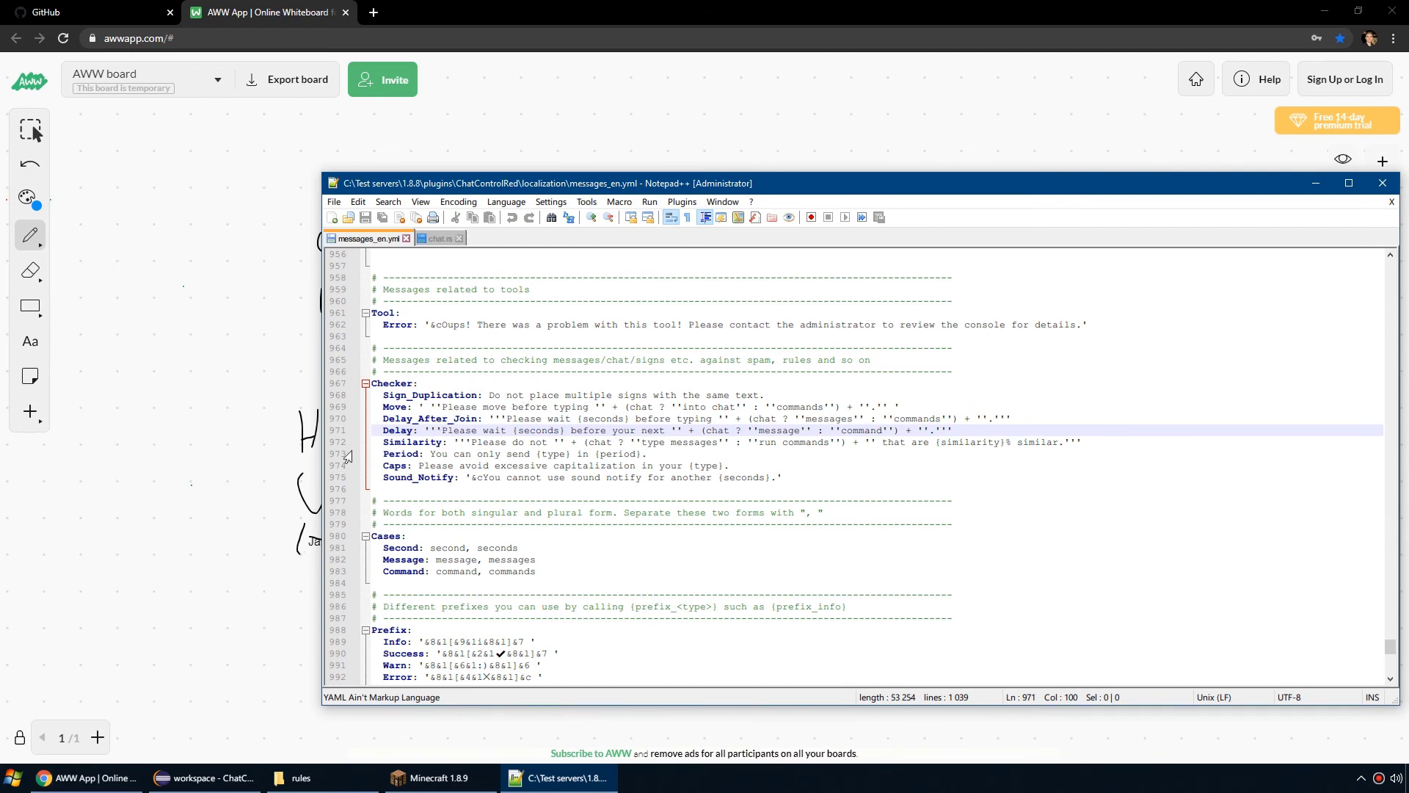
Step: Try to insert {player} at the start and the end of the Delay message in the Checker section
{"action": "key", "text": "super"}
{"action": "type", "text": "("}
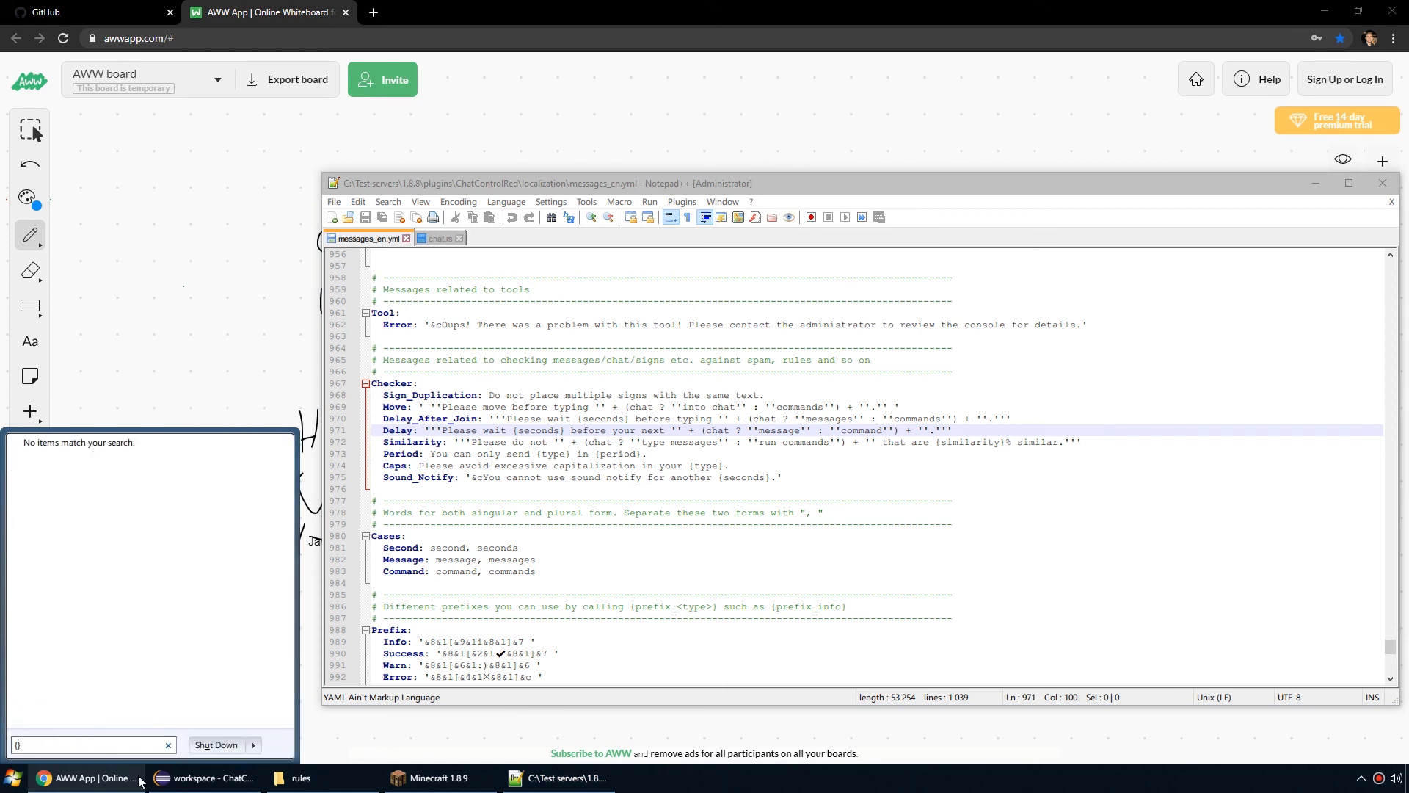
{"action": "type", "text": "(((((("}
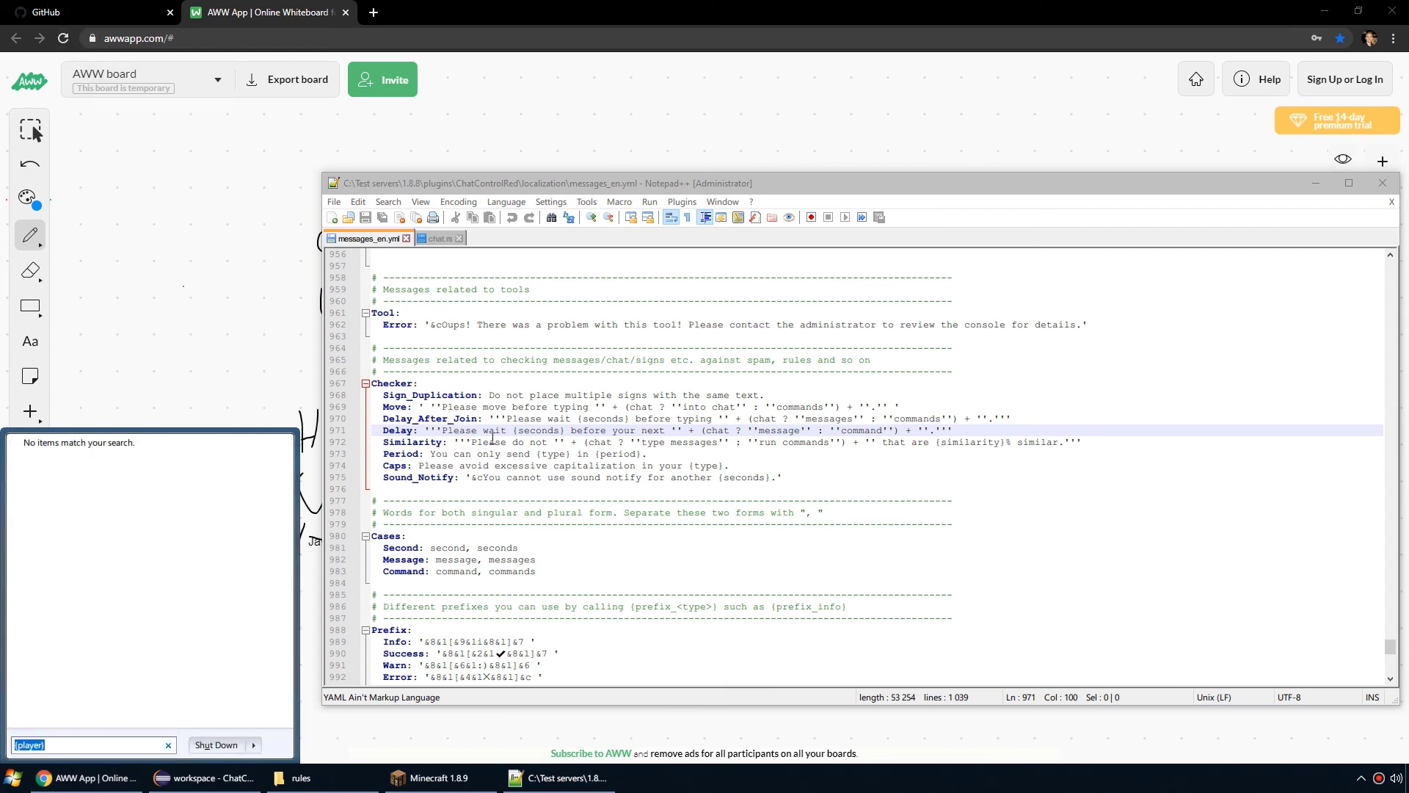
{"action": "left_click", "coordinate": [441, 430]}
{"action": "type", "text": "{player}"}
{"action": "key", "text": "BackSpace"}
{"action": "left_click", "coordinate": [433, 431]}
{"action": "left_click_drag", "start_coordinate": [985, 431], "coordinate": [980, 438]}
{"action": "type", "text": "{player}"}
{"action": "key", "text": "shift+Right"}
{"action": "key", "text": "shift+Right"}
{"action": "left_click_drag", "start_coordinate": [443, 430], "coordinate": [707, 428]}
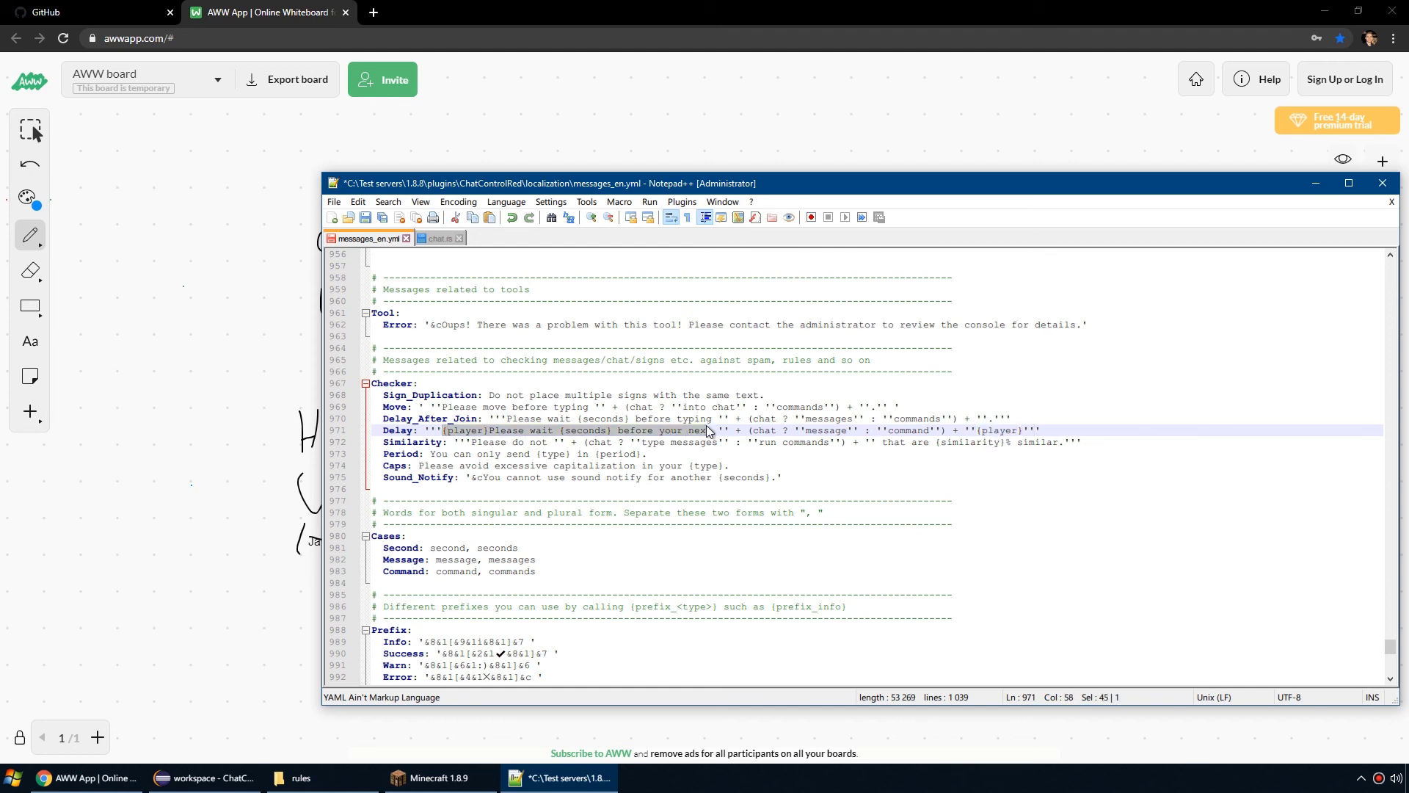
Step: Undo the {player} insertion at the end of the Delay message and remove the one at its start
{"action": "key", "text": "ctrl+z"}
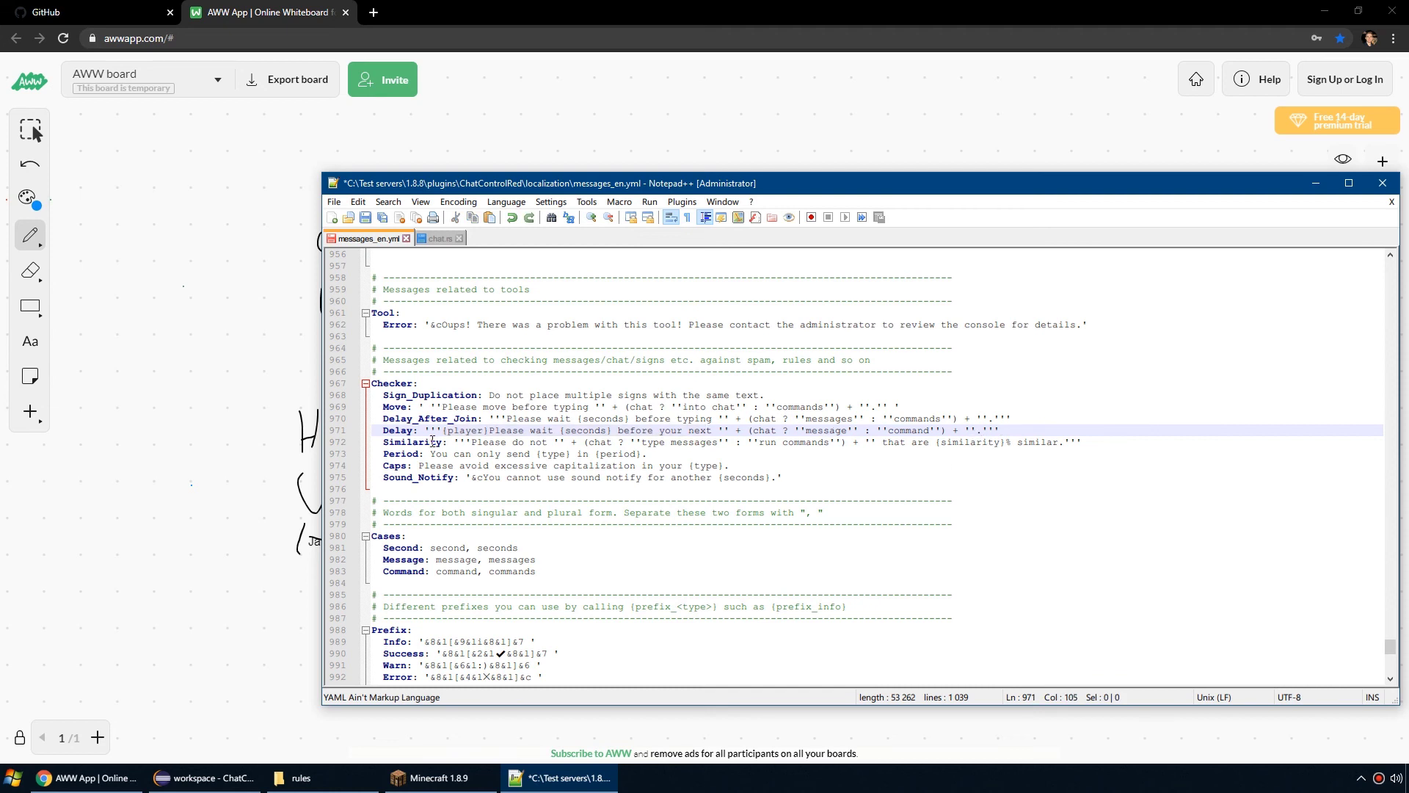
{"action": "left_click_drag", "start_coordinate": [443, 430], "coordinate": [678, 431]}
{"action": "key", "text": "Delete"}
Step: Insert ", {player}" before the closing period of the Checker section's Delay message and save messages_en.yml
{"action": "double_click", "coordinate": [780, 430]}
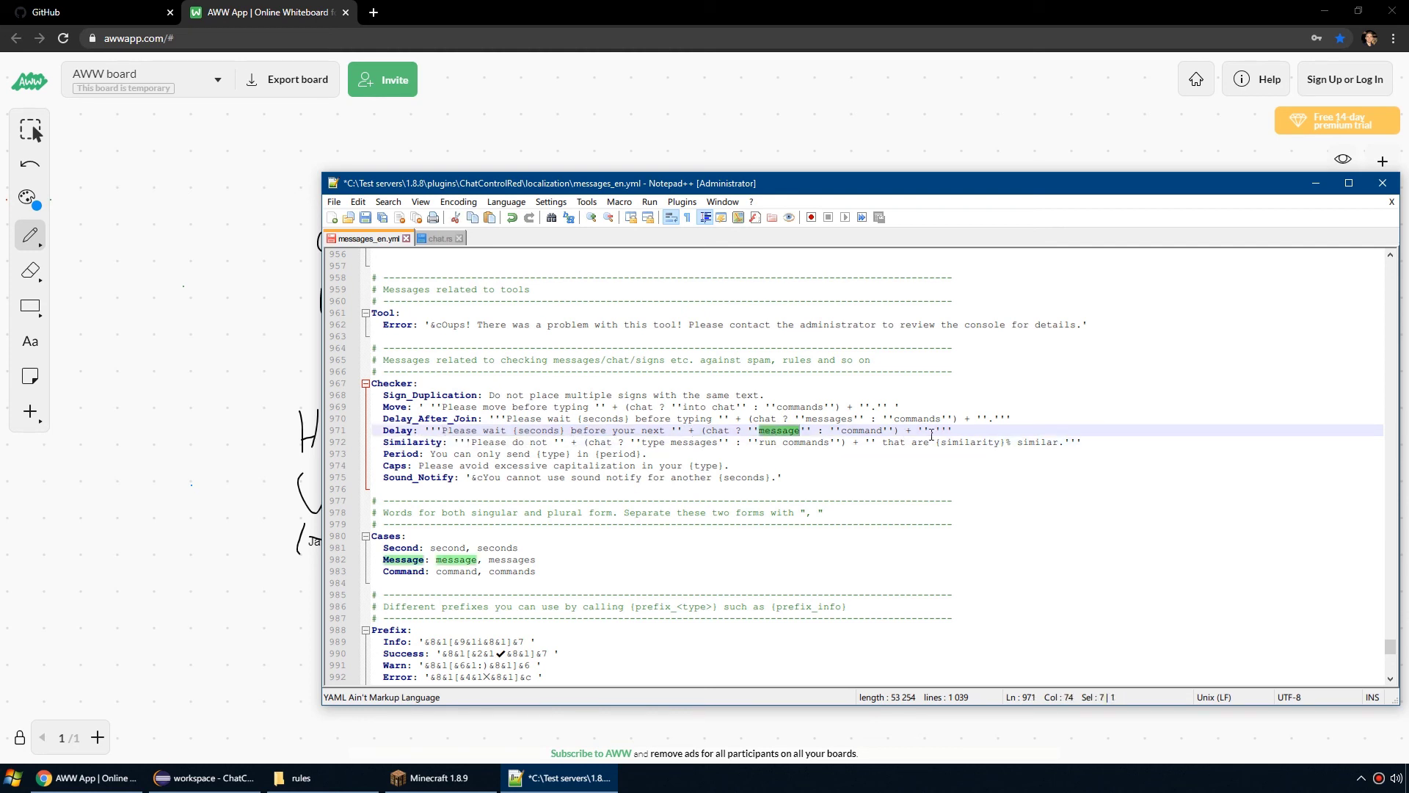
{"action": "left_click", "coordinate": [931, 433]}
{"action": "type", "text": ", {player}"}
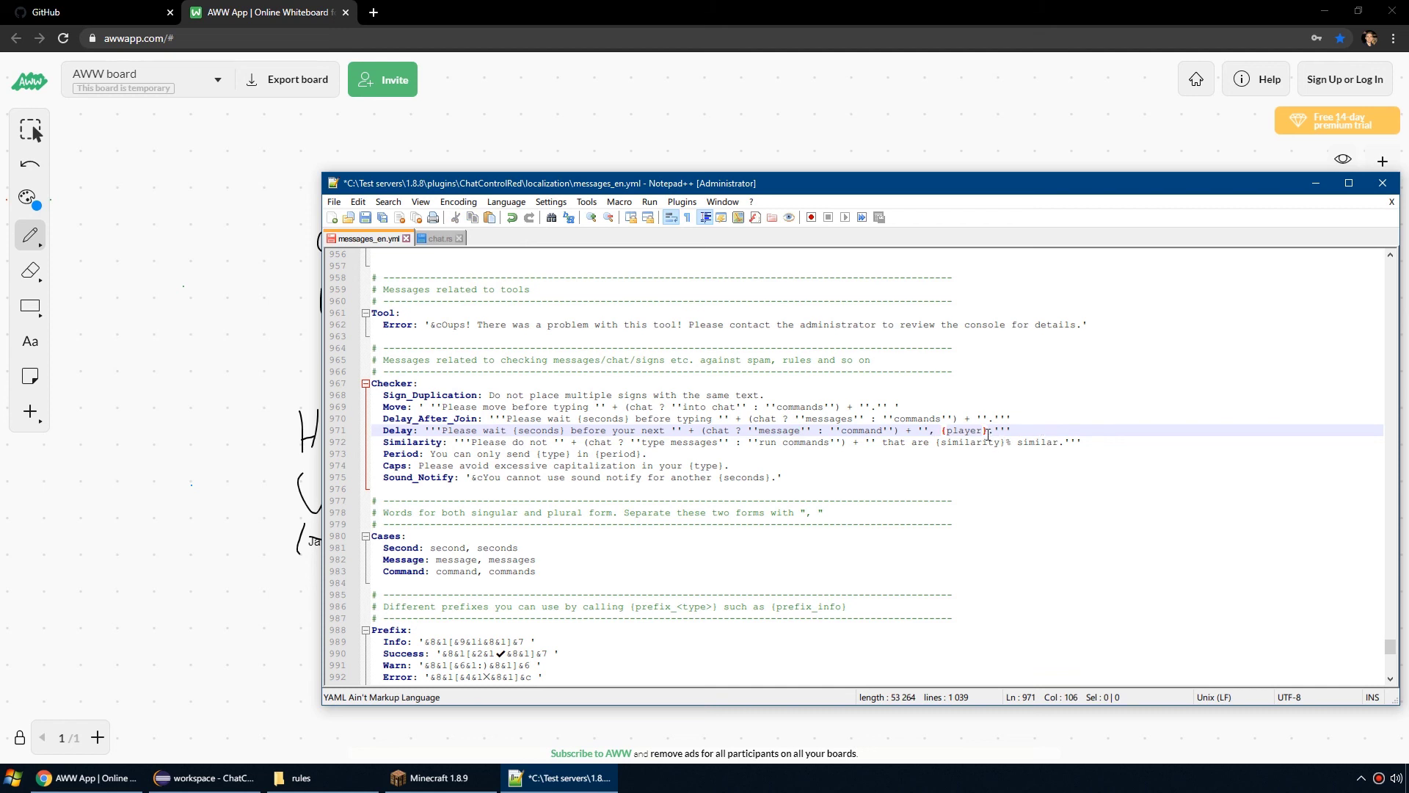
{"action": "left_click_drag", "start_coordinate": [988, 434], "coordinate": [997, 434]}
{"action": "key", "text": "ctrl+s"}
Step: Switch to Minecraft, reload the plugin with /chc rl and send "t" repeatedly in chat to test the Delay message
{"action": "key", "text": "alt+Tab"}
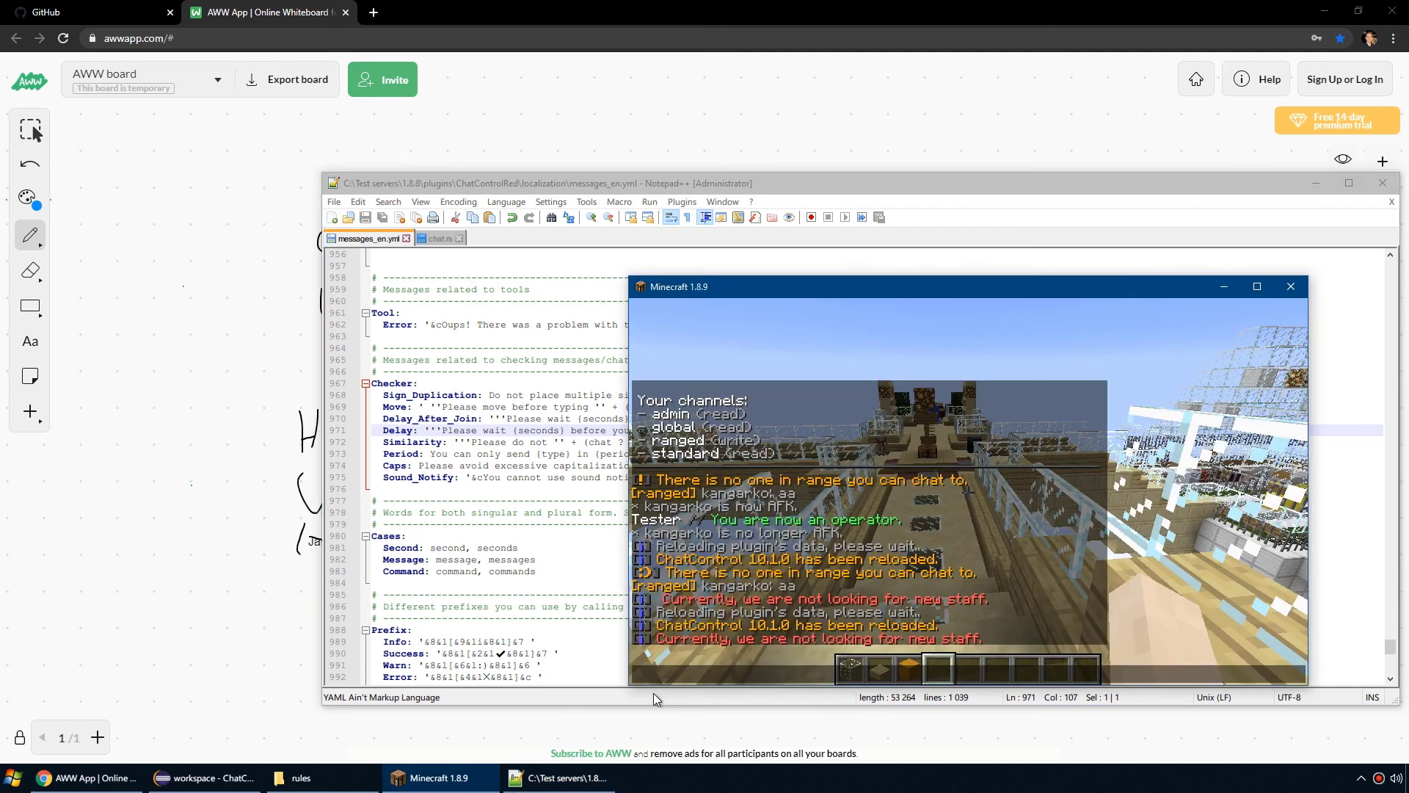
{"action": "type", "text": "/chc rl"}
{"action": "key", "text": "Return"}
{"action": "type", "text": "tt"}
{"action": "key", "text": "Return"}
{"action": "type", "text": "tt"}
{"action": "key", "text": "Return"}
{"action": "key", "text": "t"}
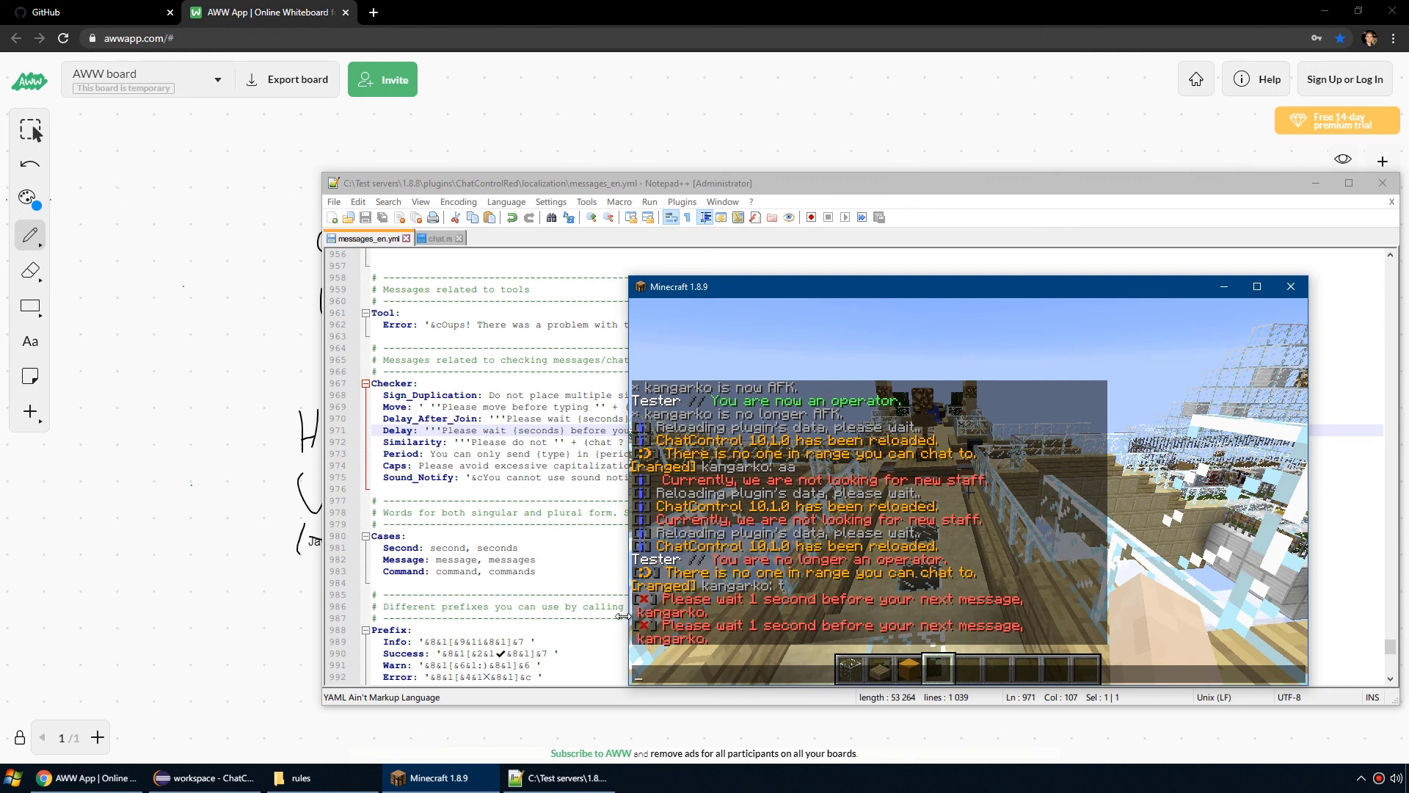
Step: Back in Notepad++, reload messages_en.yml, replace the Error prefix with an empty string "" and save the file
{"action": "scroll", "coordinate": [469, 531], "scroll_direction": "down", "scroll_amount": 2}
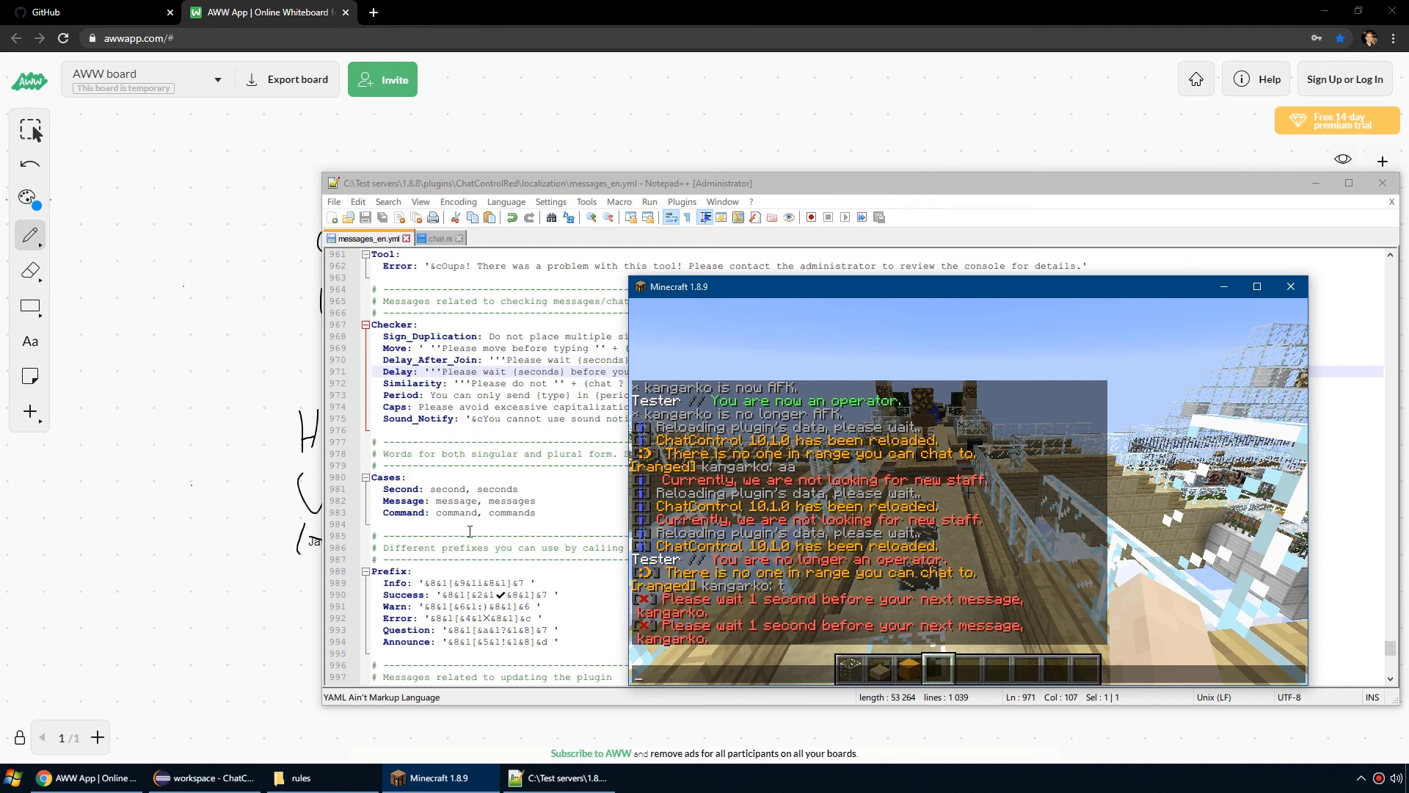
{"action": "left_click", "coordinate": [435, 621]}
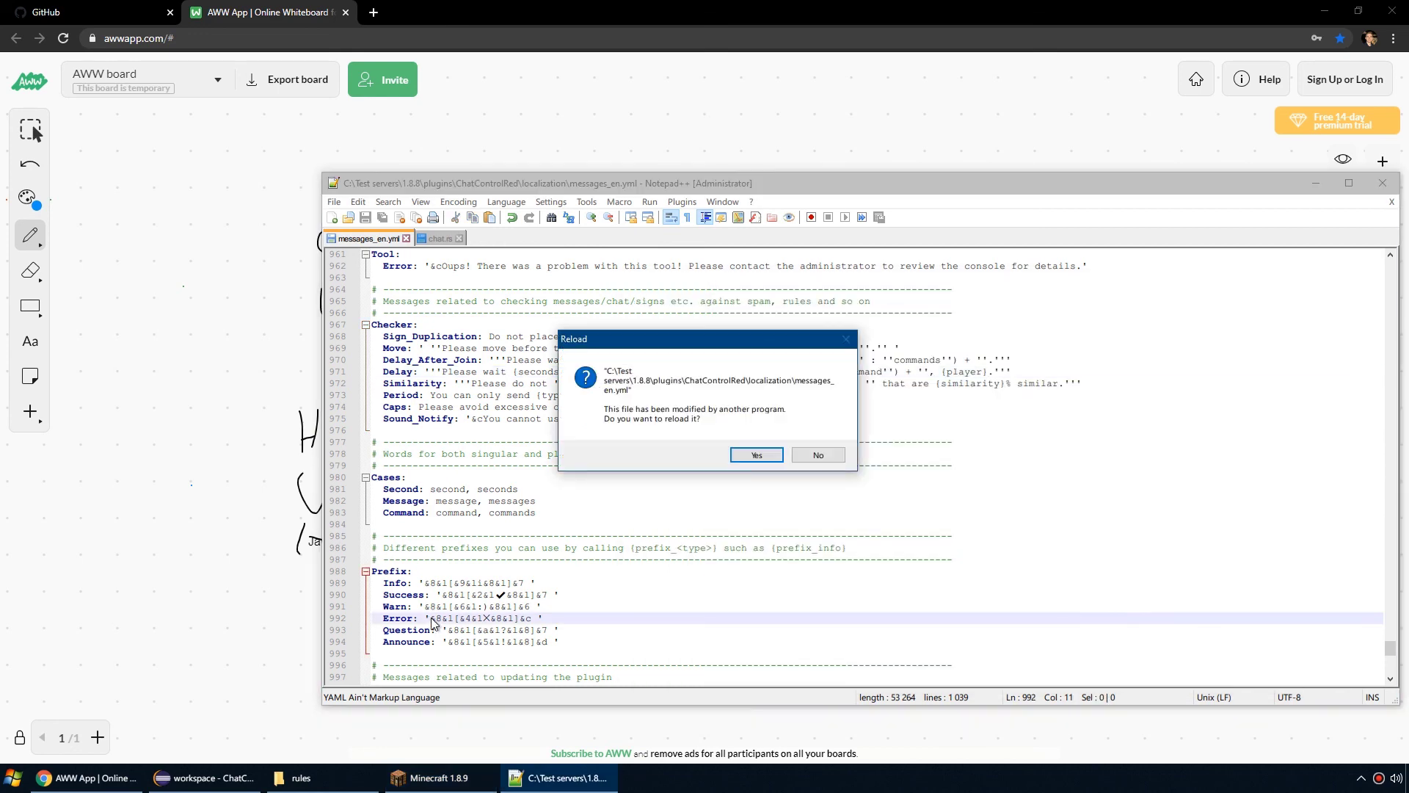
{"action": "left_click", "coordinate": [763, 459]}
{"action": "left_click_drag", "start_coordinate": [426, 618], "coordinate": [549, 618]}
{"action": "type", "text": "\"\""}
{"action": "key", "text": "ctrl+s"}
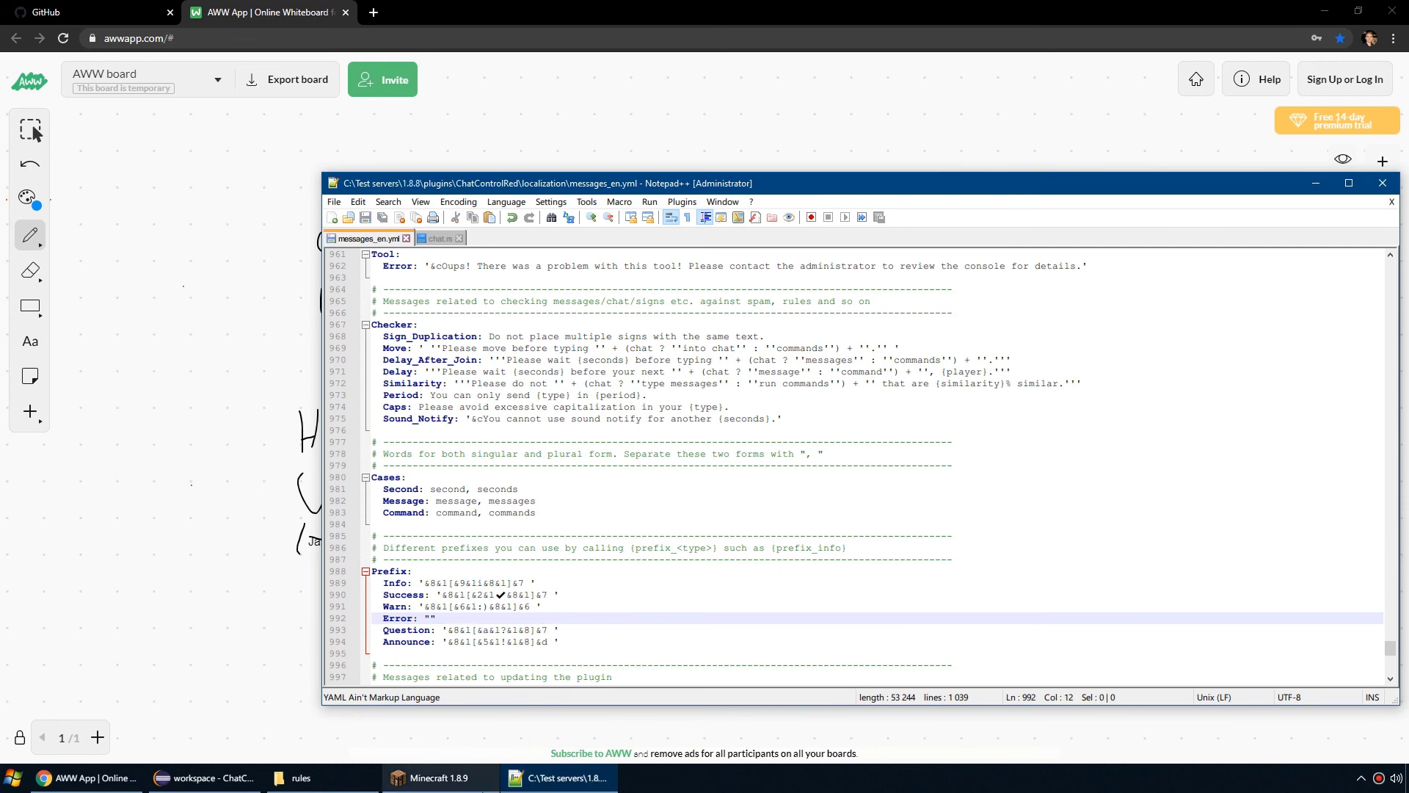
Step: Switch to Minecraft, reload the plugin and send "t" repeatedly in chat to test the Delay message with the empty Error prefix
{"action": "key", "text": "alt+Tab"}
{"action": "type", "text": "/afk"}
{"action": "key", "text": "Return"}
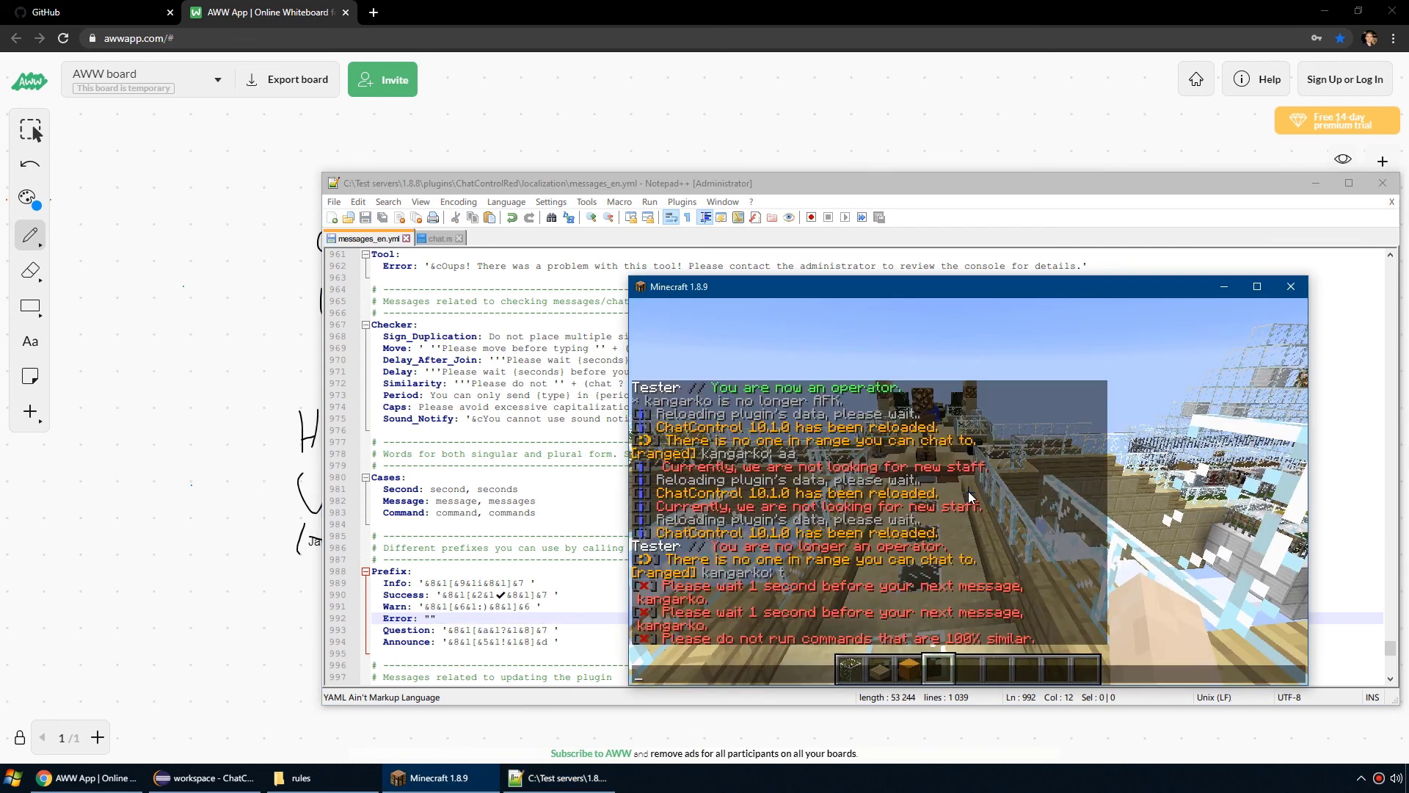
{"action": "type", "text": "t"}
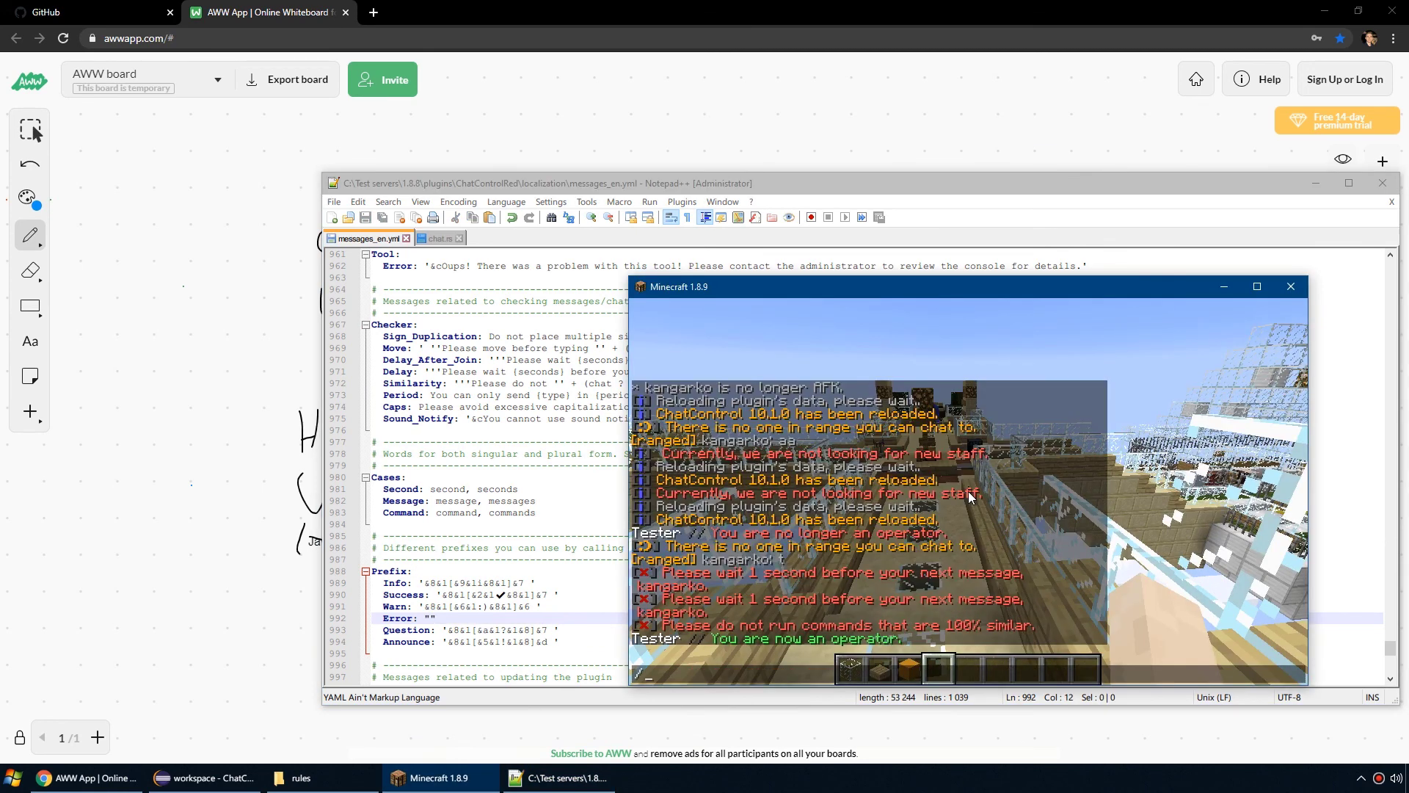
{"action": "key", "text": "Escape"}
{"action": "type", "text": "tt"}
{"action": "key", "text": "Return"}
{"action": "type", "text": "tt"}
{"action": "key", "text": "Return"}
{"action": "key", "text": "t"}
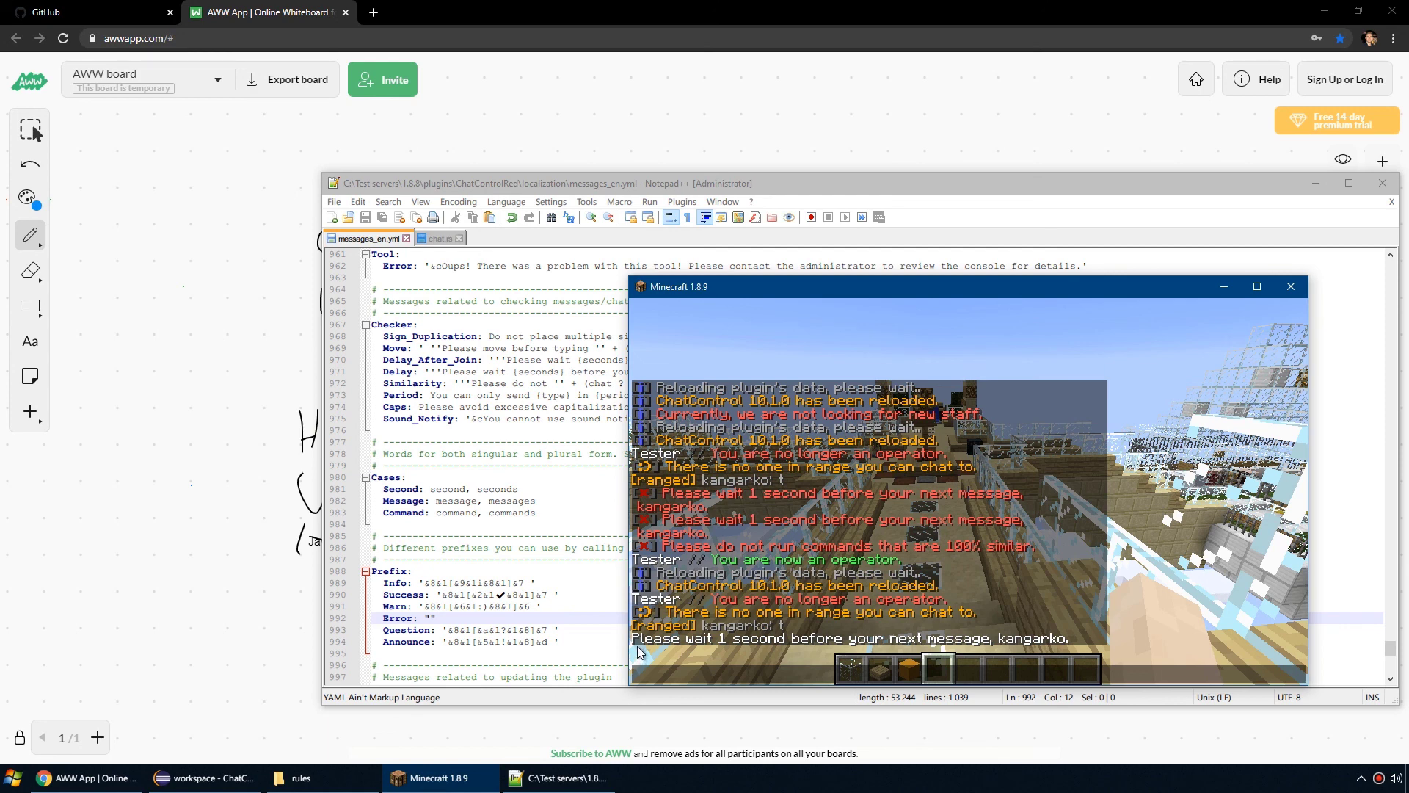
Step: Switch back to Notepad++ and reload the externally modified messages_en.yml
{"action": "left_click", "coordinate": [531, 605]}
{"action": "key", "text": "Return"}
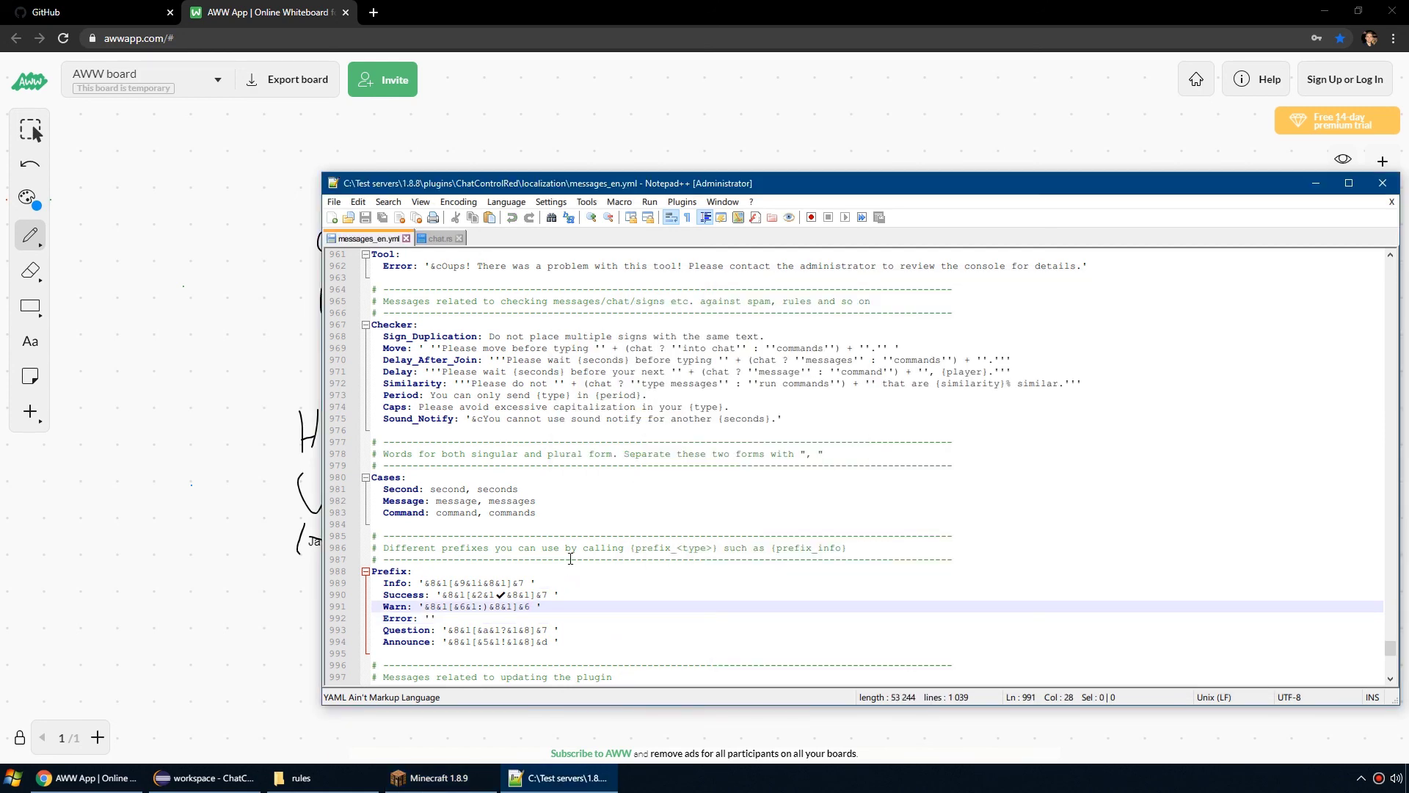